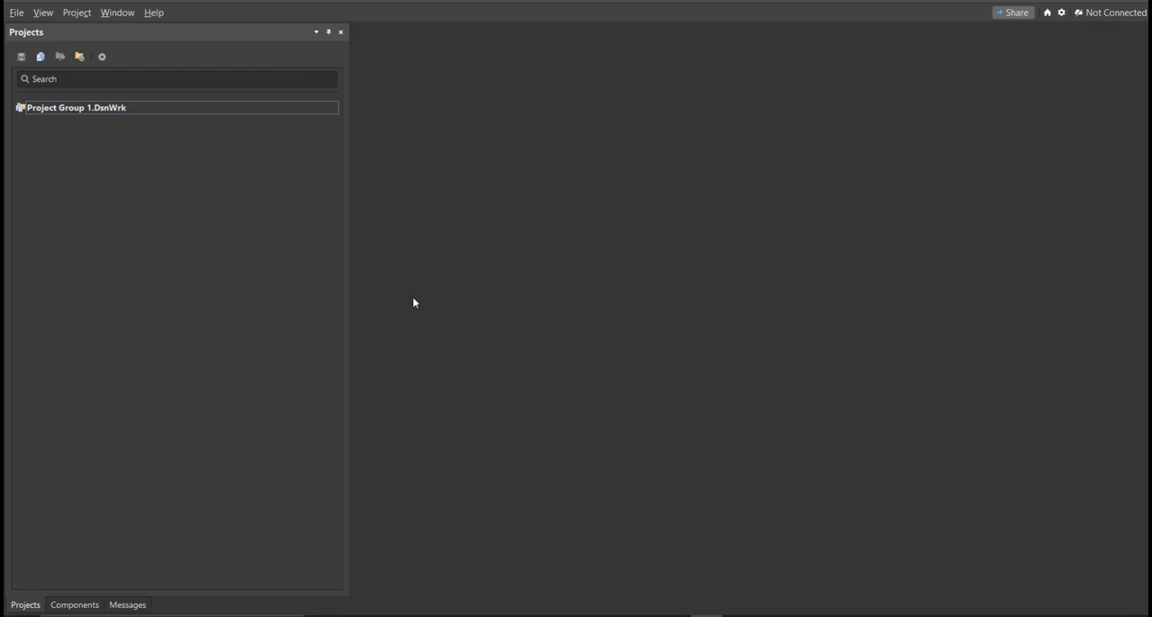
- Create an empty local PCB project named Joystick Controller for Servo in the Desktop's Joystick Controller for Servo folder
click(15, 13)
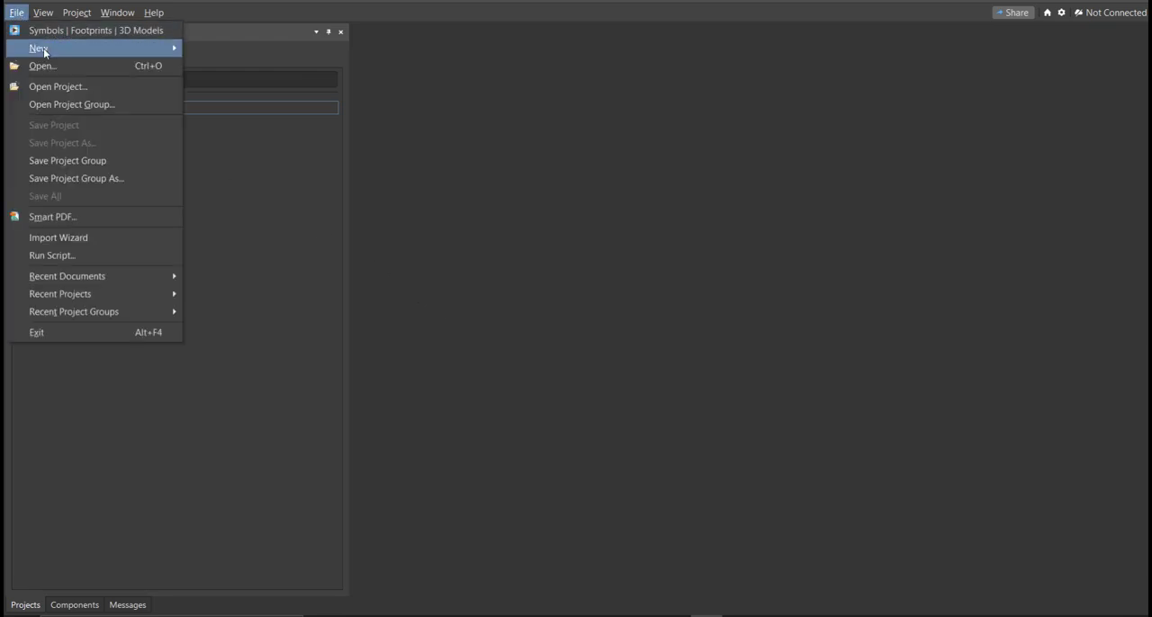
mouse_move(49, 52)
click(260, 51)
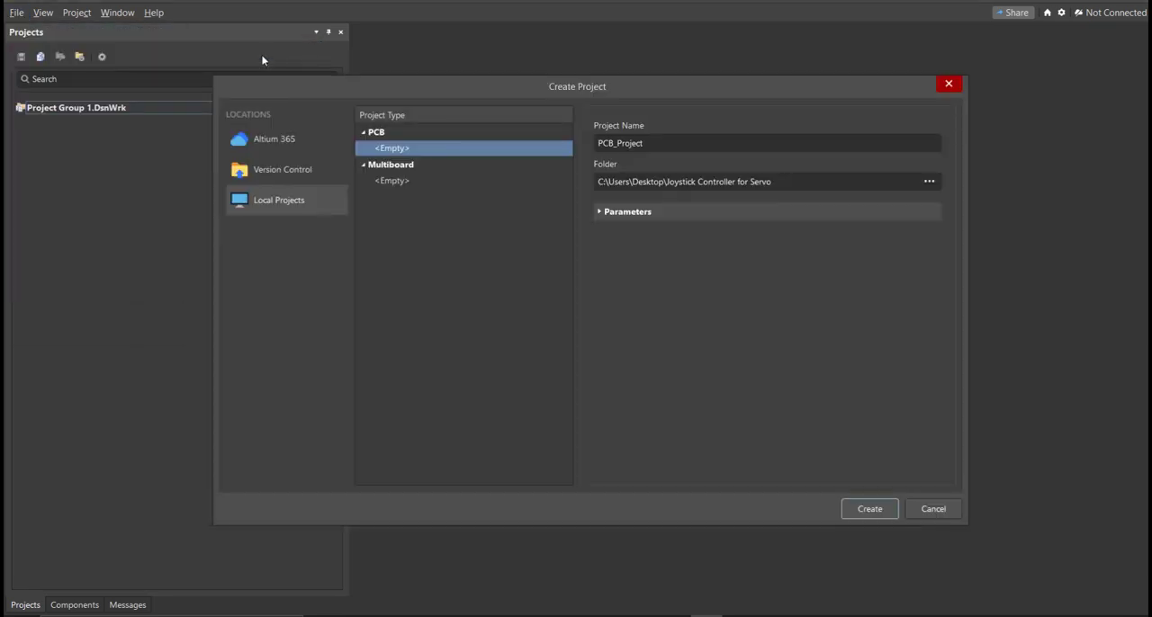
click(668, 147)
click(804, 180)
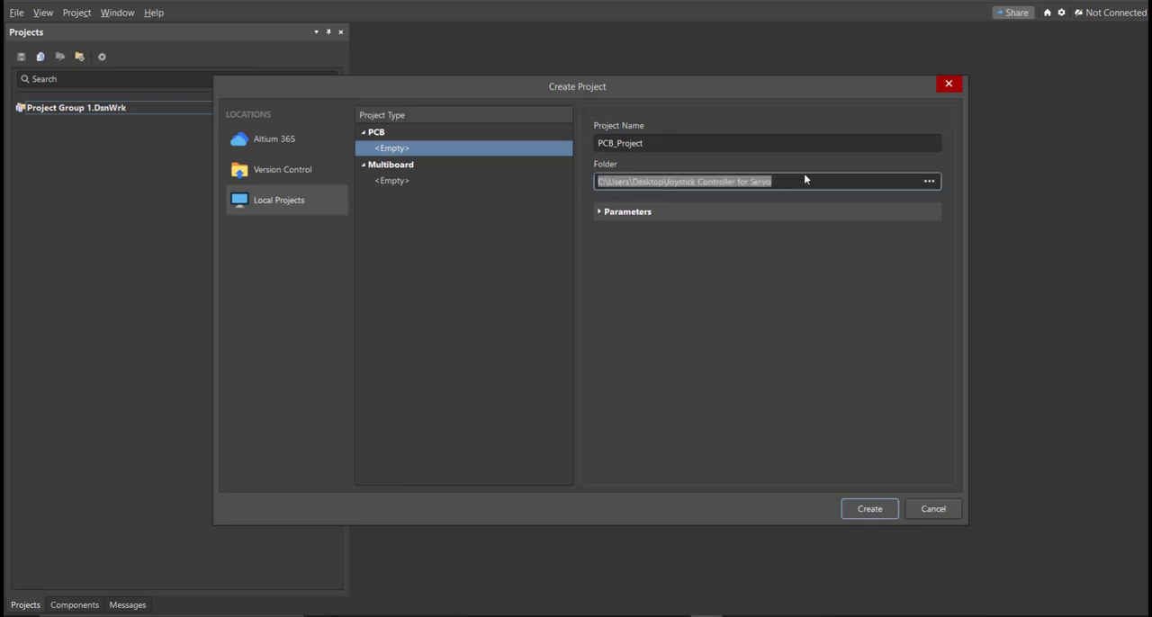
click(652, 143)
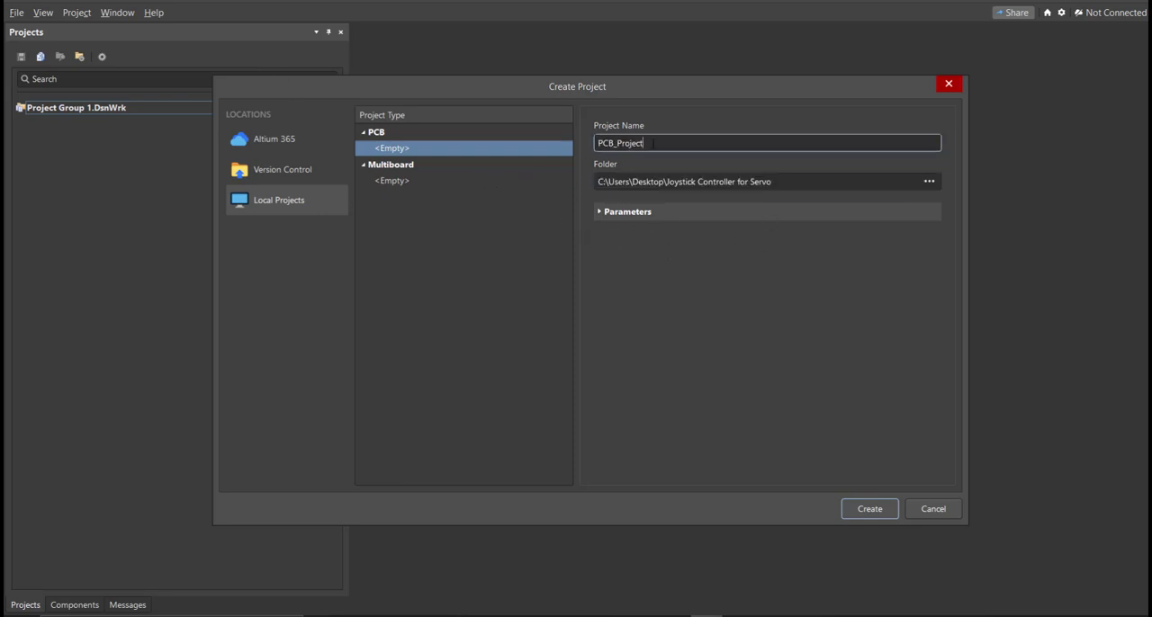
text(Joystick Controller for Servo)
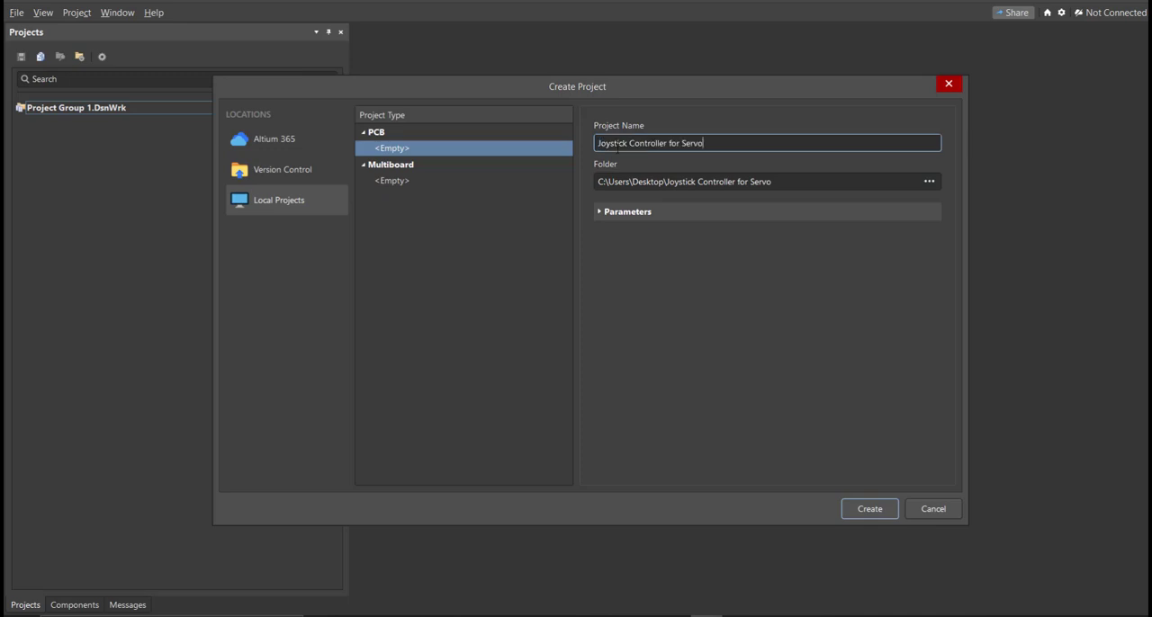
drag(597, 143, 708, 144)
key(ctrl+c)
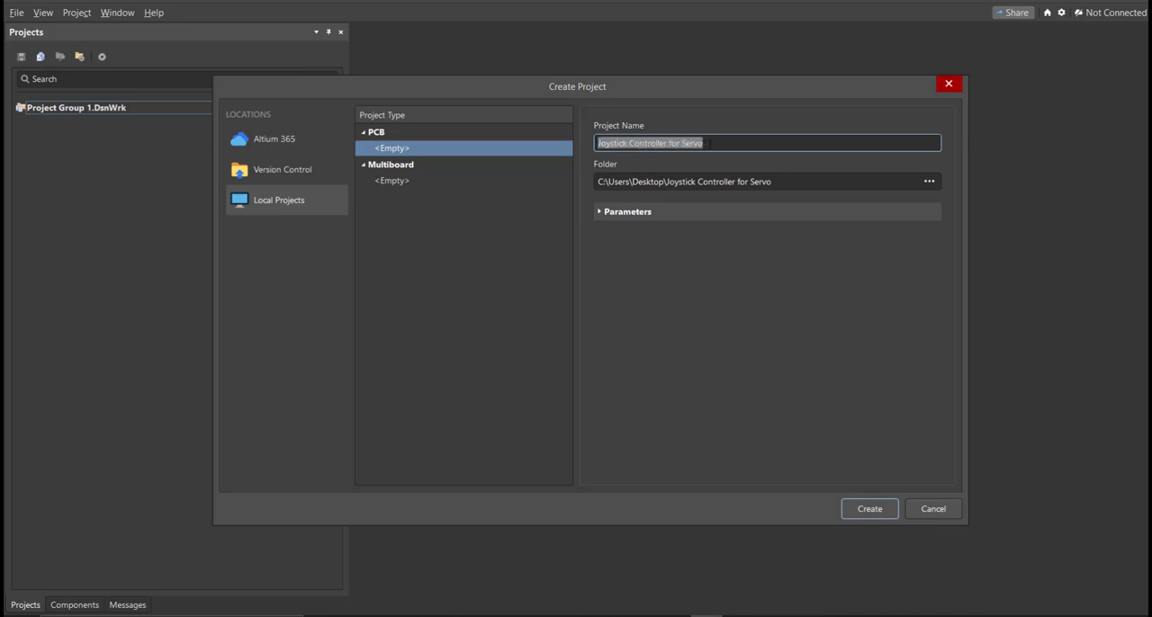
click(708, 143)
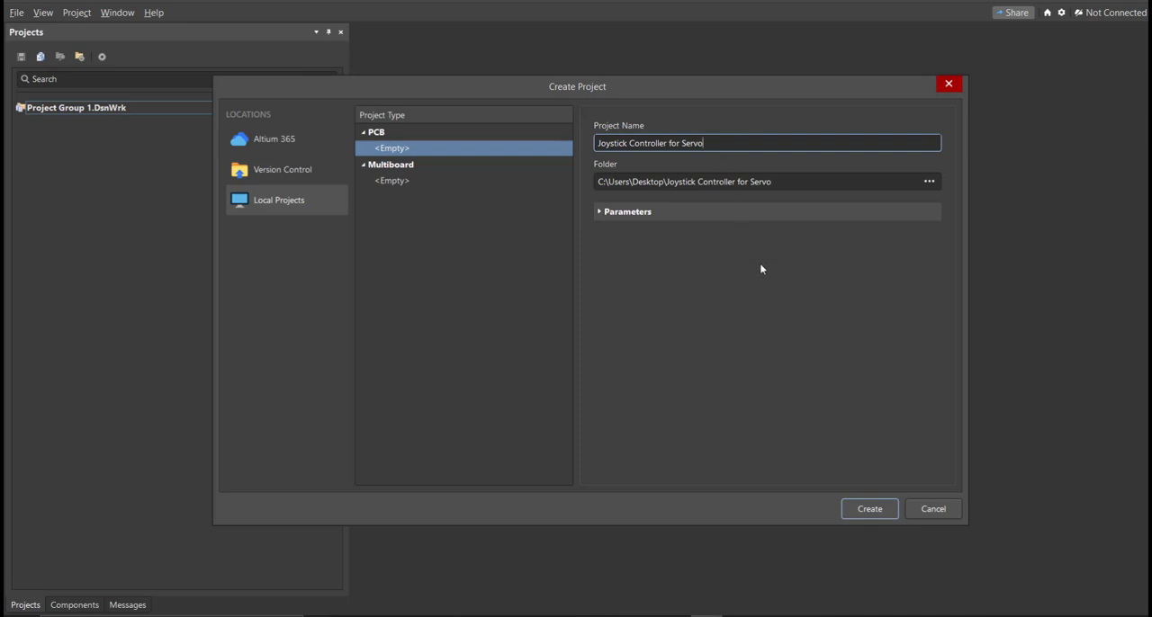
click(883, 509)
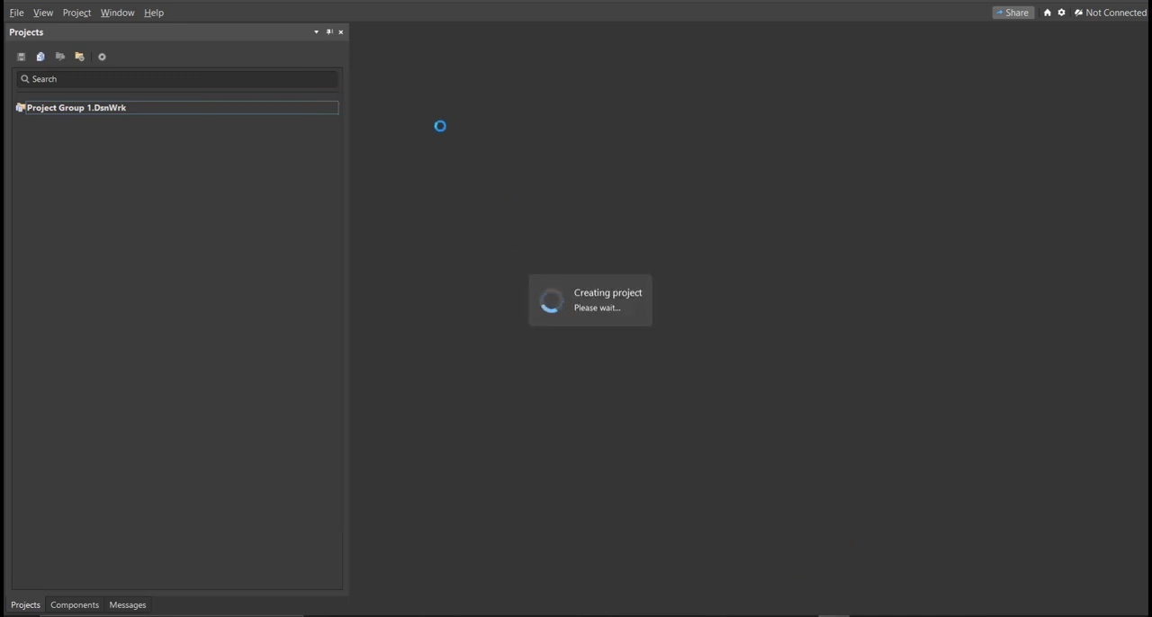
- Add a new blank schematic sheet to the Joystick Controller for Servo project
click(17, 13)
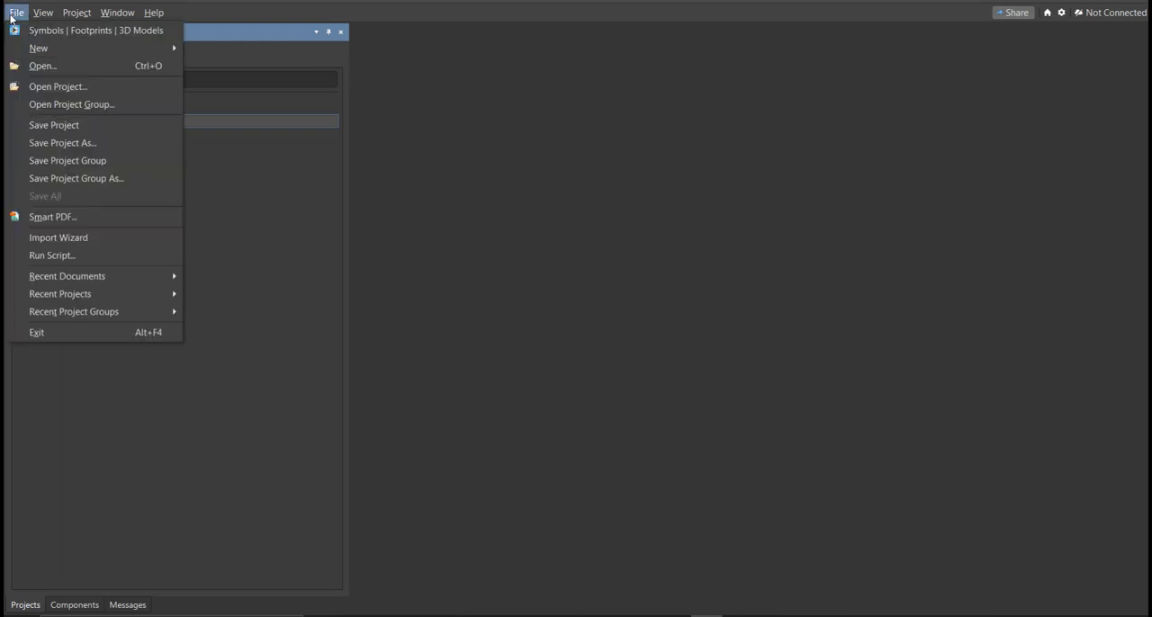
mouse_move(39, 49)
click(226, 69)
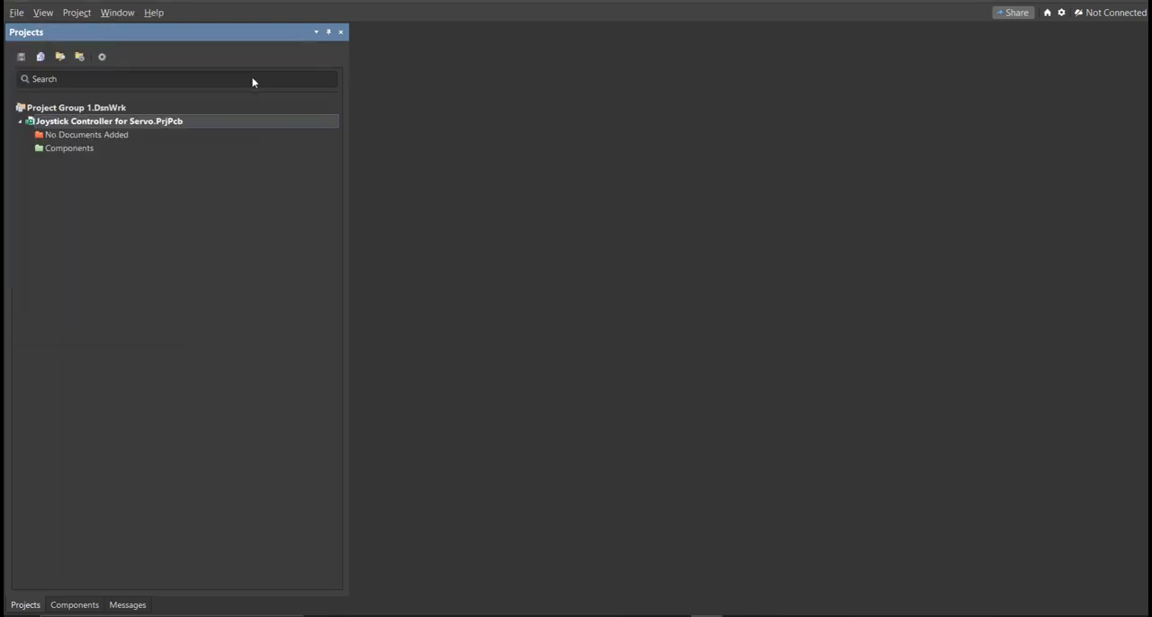
ctrl+scroll(582, 300, down, 2)
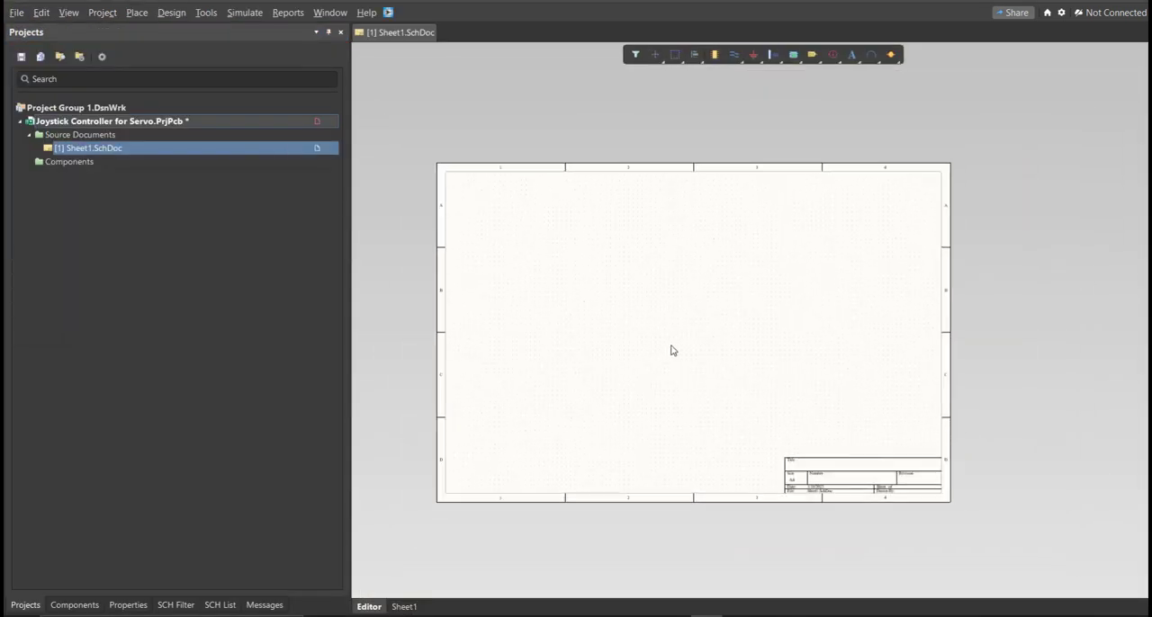
right_drag(672, 350, 642, 304)
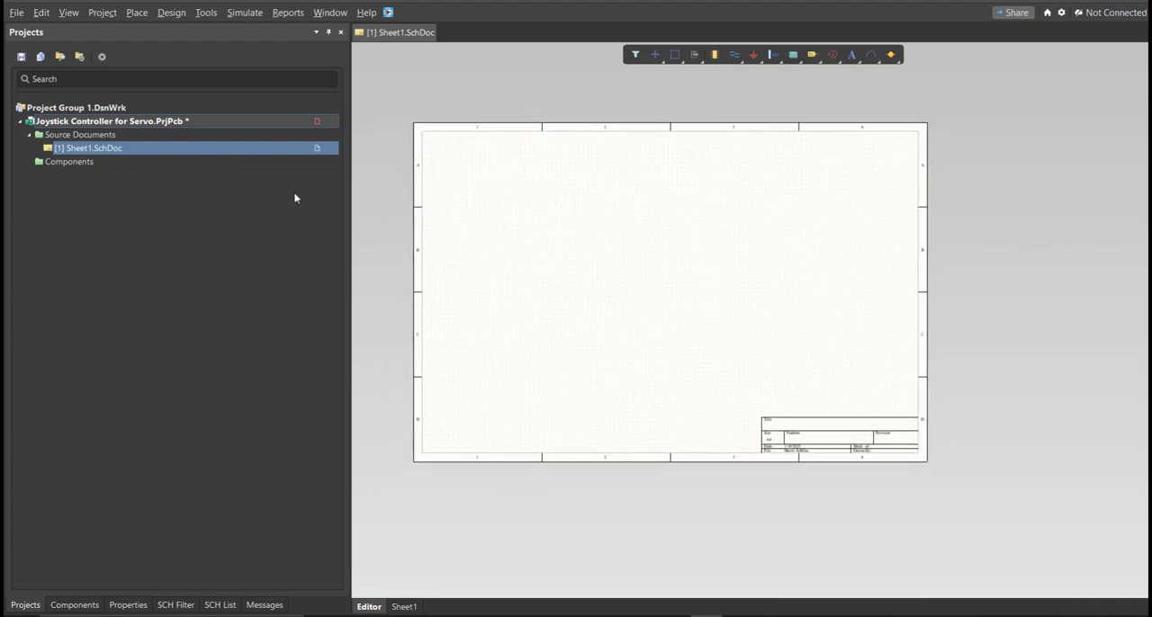
- Save the project and its new schematic sheet, naming the schematic Joystick Controller for Servo
right_click(256, 122)
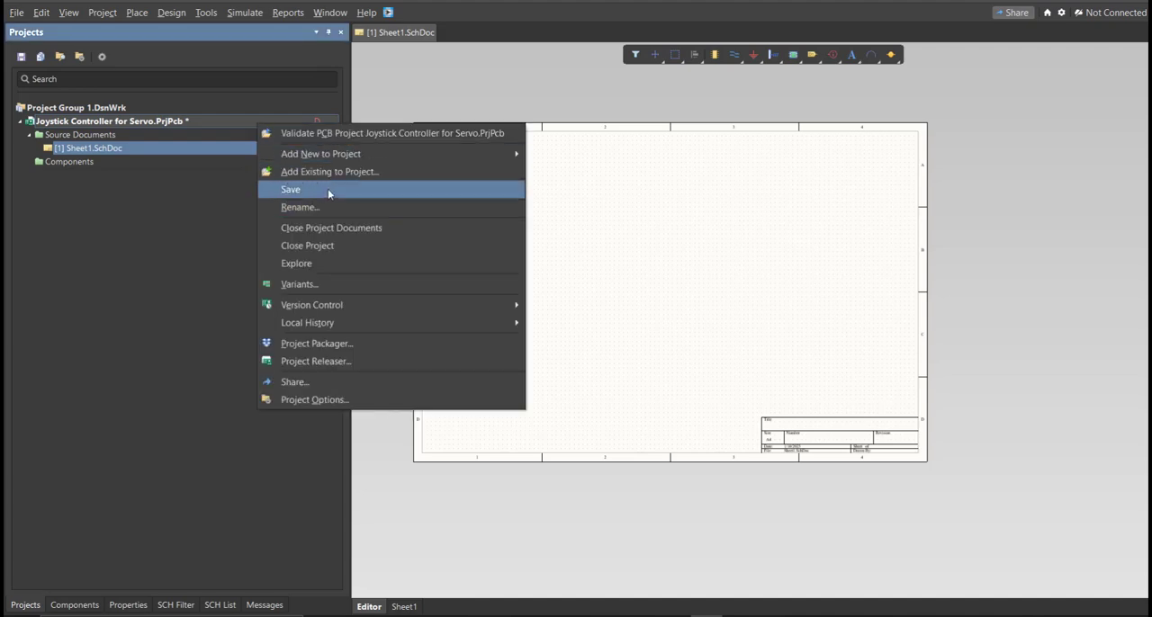
click(327, 189)
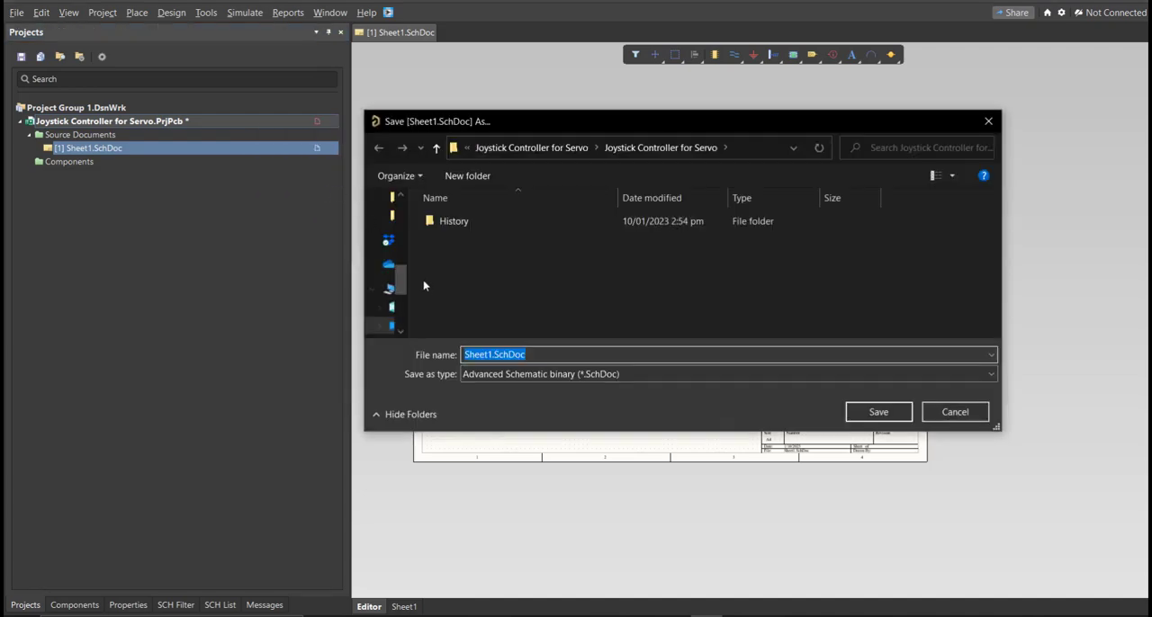
key(ctrl+v)
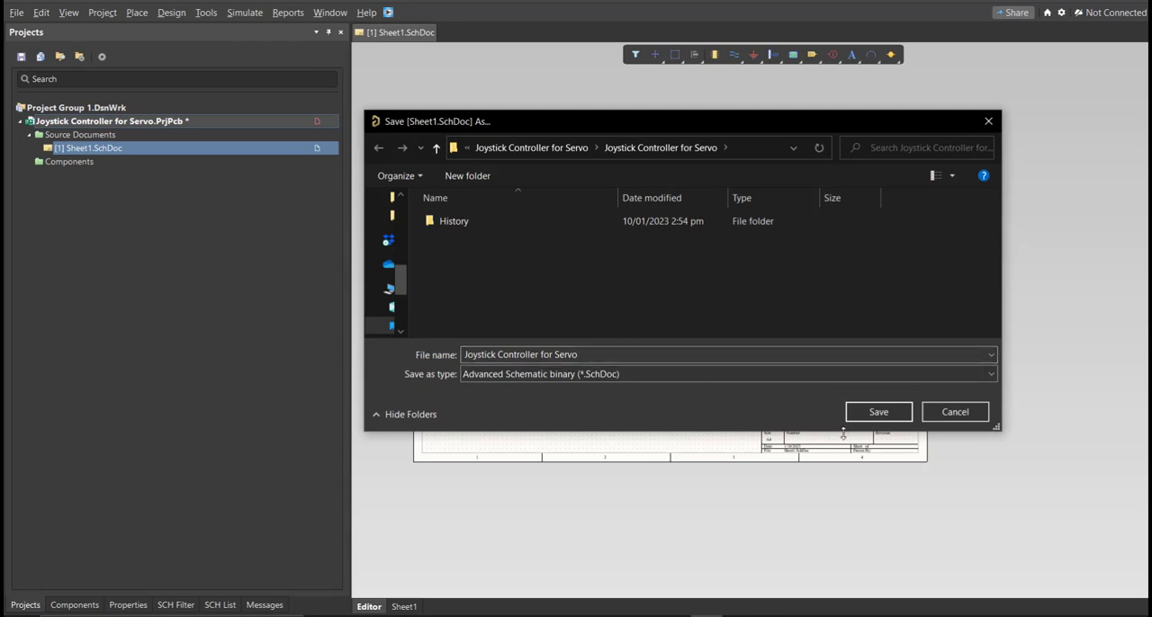
click(860, 415)
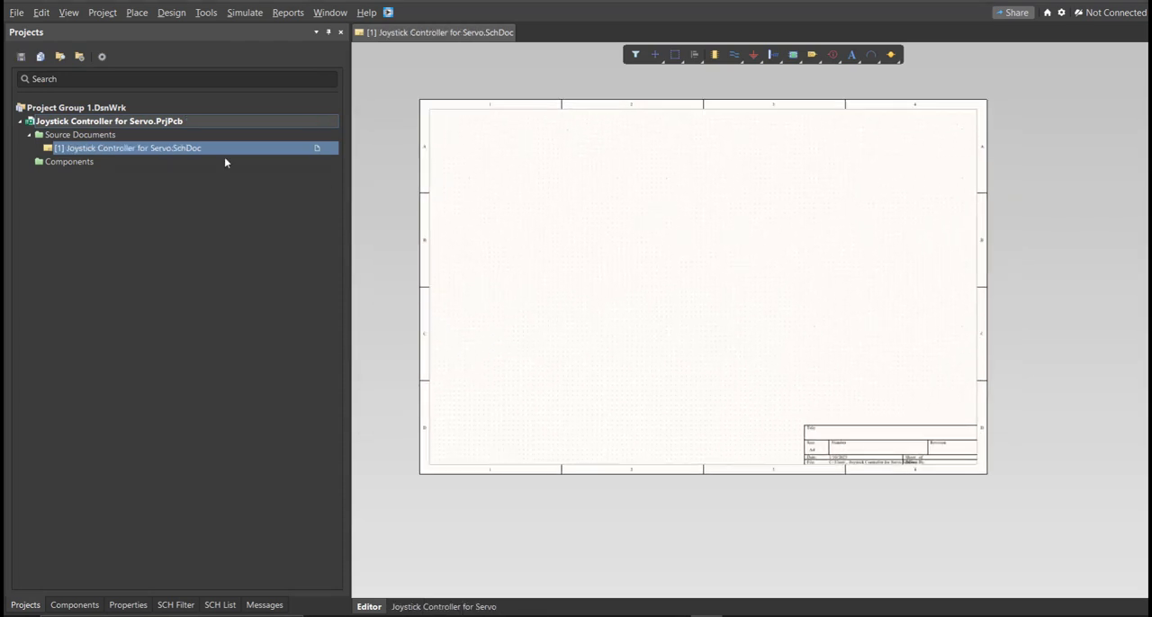
- Add a new schematic library to the project and save it as Joystick Controller for Servo
click(15, 13)
mouse_move(55, 51)
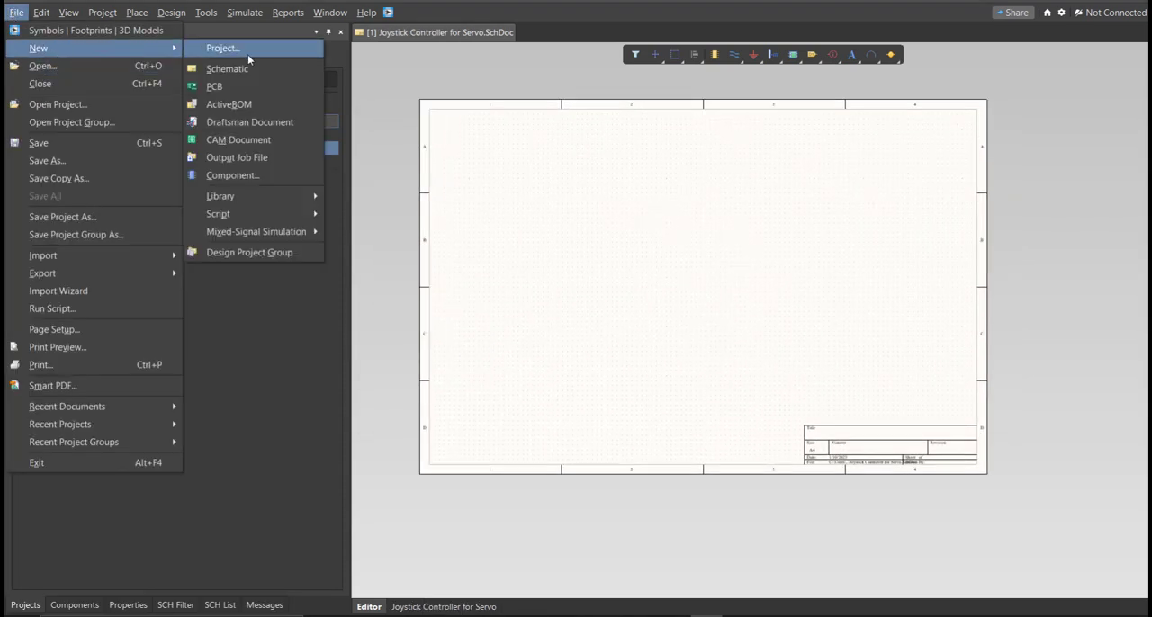
mouse_move(258, 200)
click(410, 215)
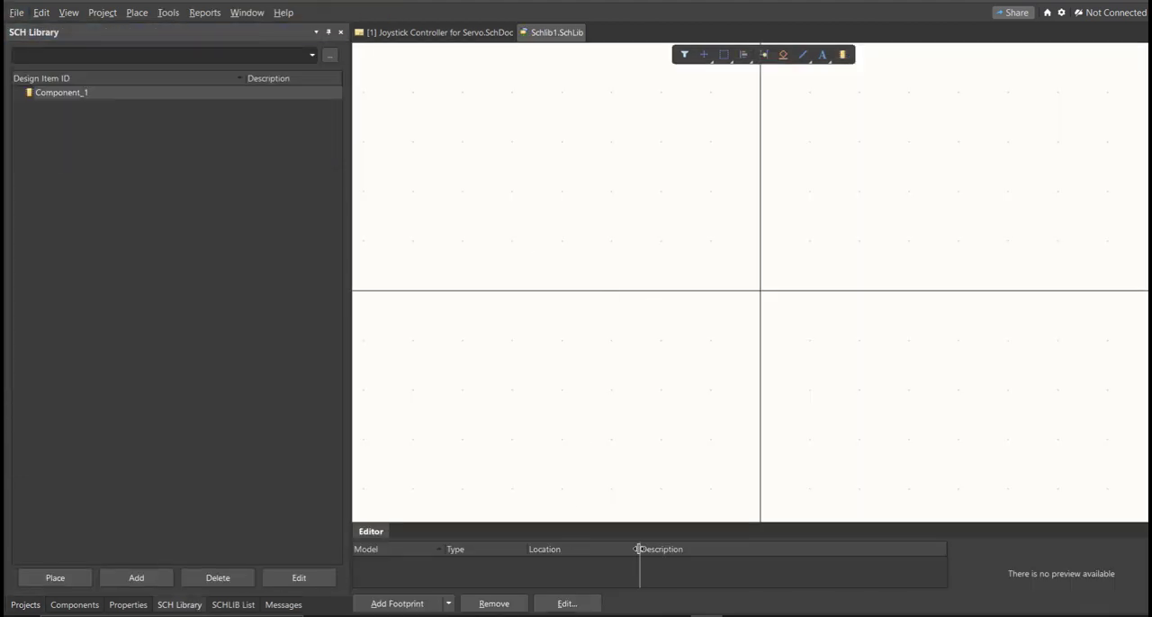
double_click(638, 549)
key(ctrl+s)
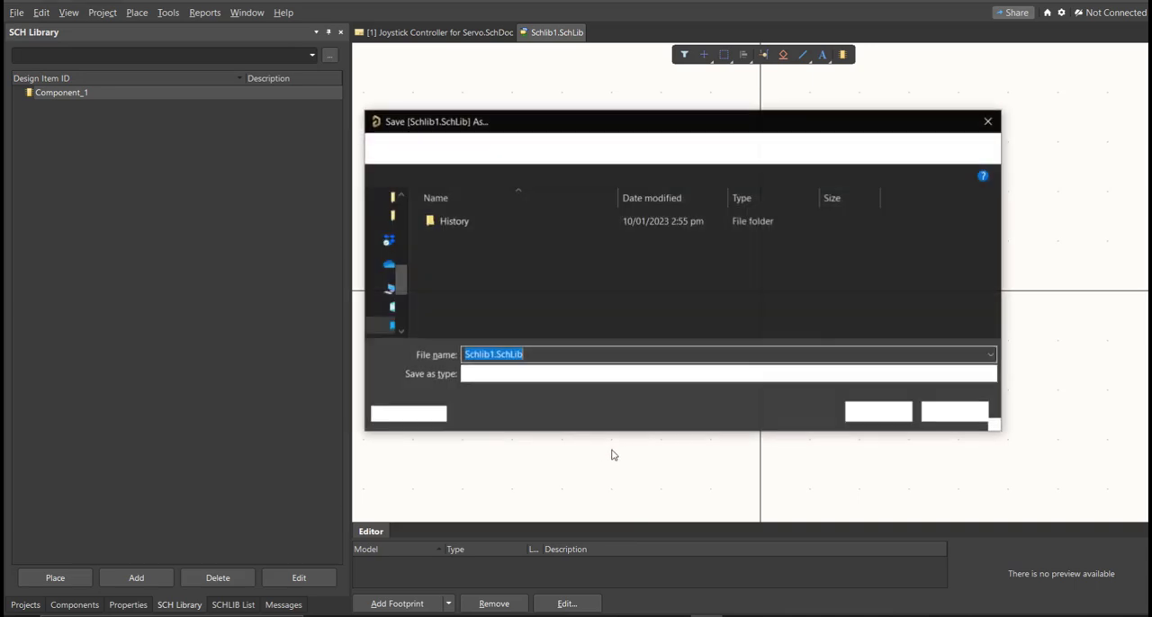
text(Joystick Controller for Servo)
click(880, 413)
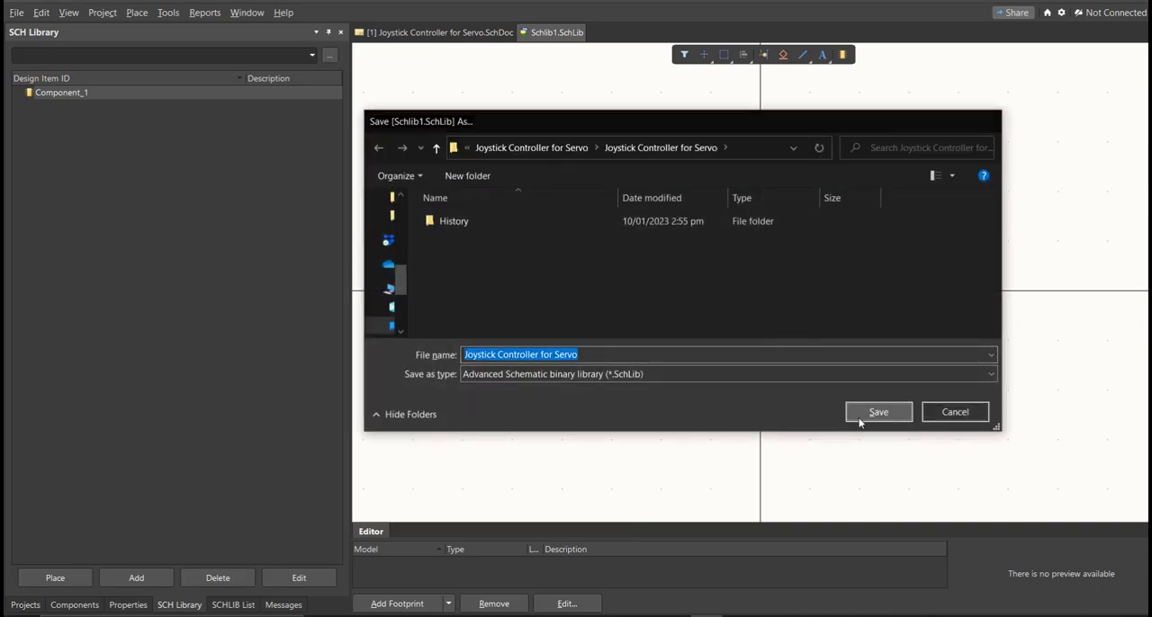
drag(523, 547, 451, 550)
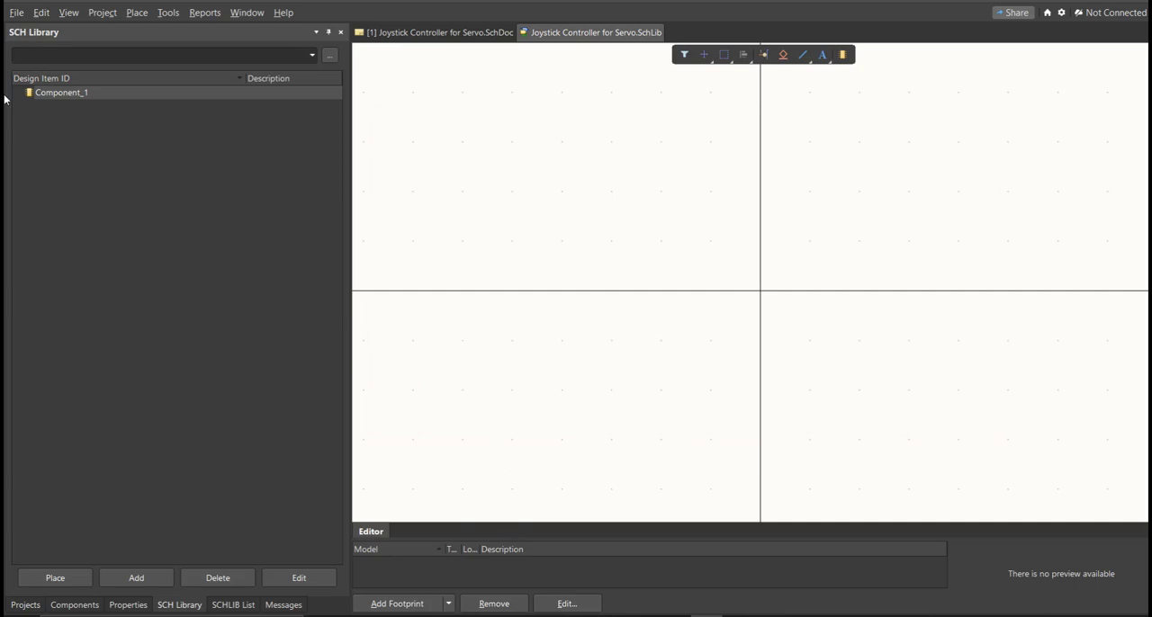
- Add a new PCB library to the project and save it as Joystick Controller for Servo
click(16, 12)
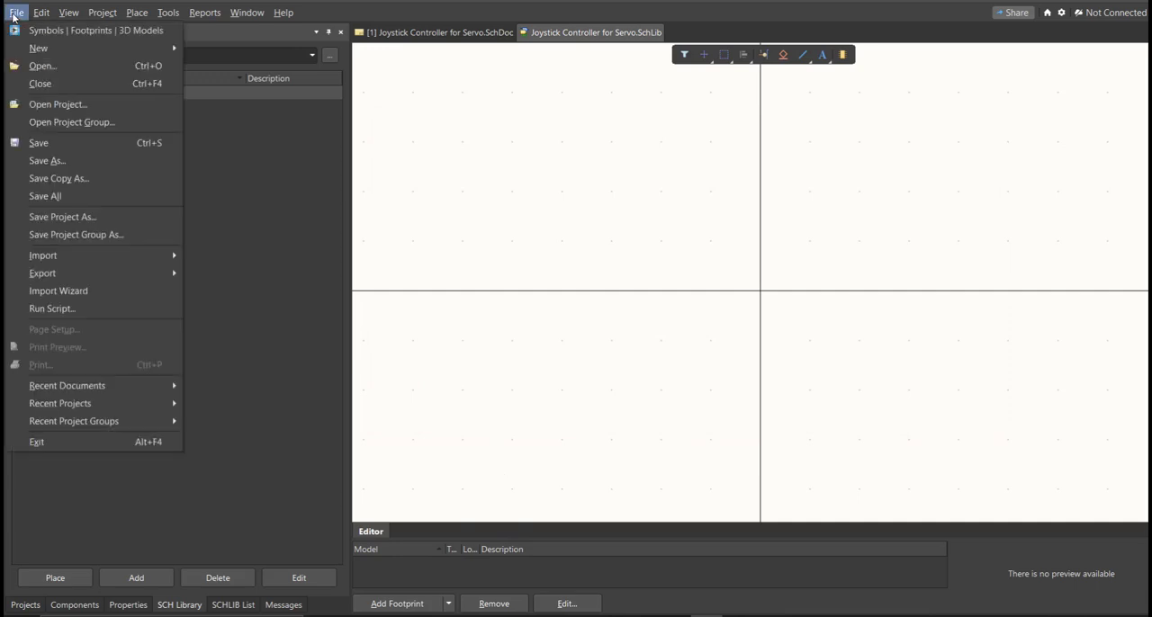
mouse_move(38, 47)
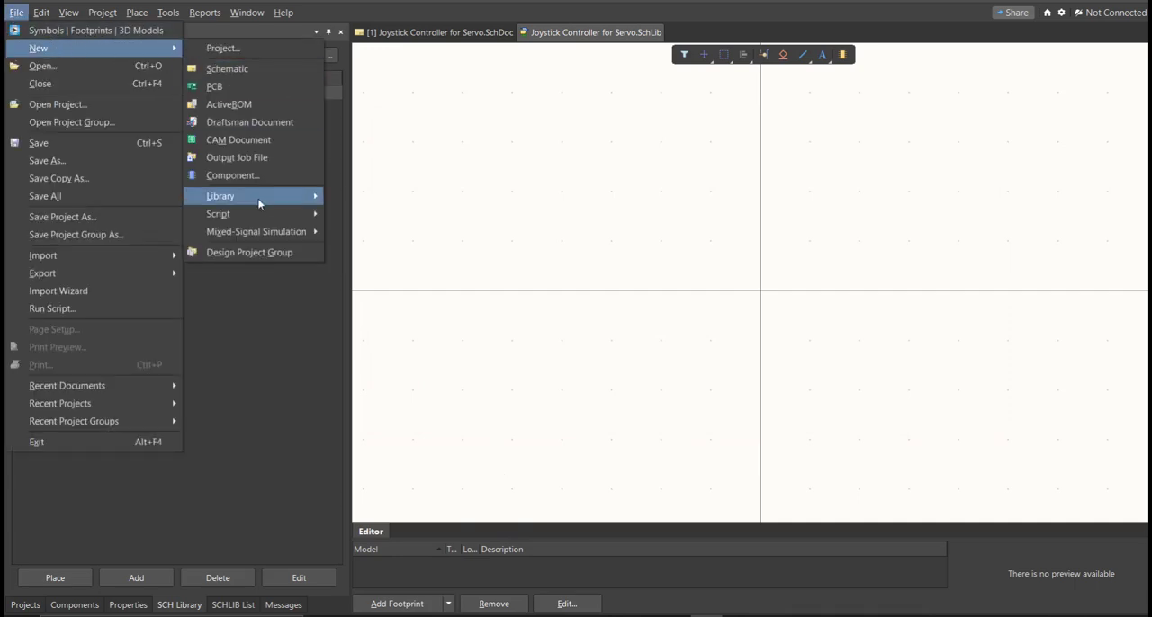
mouse_move(258, 199)
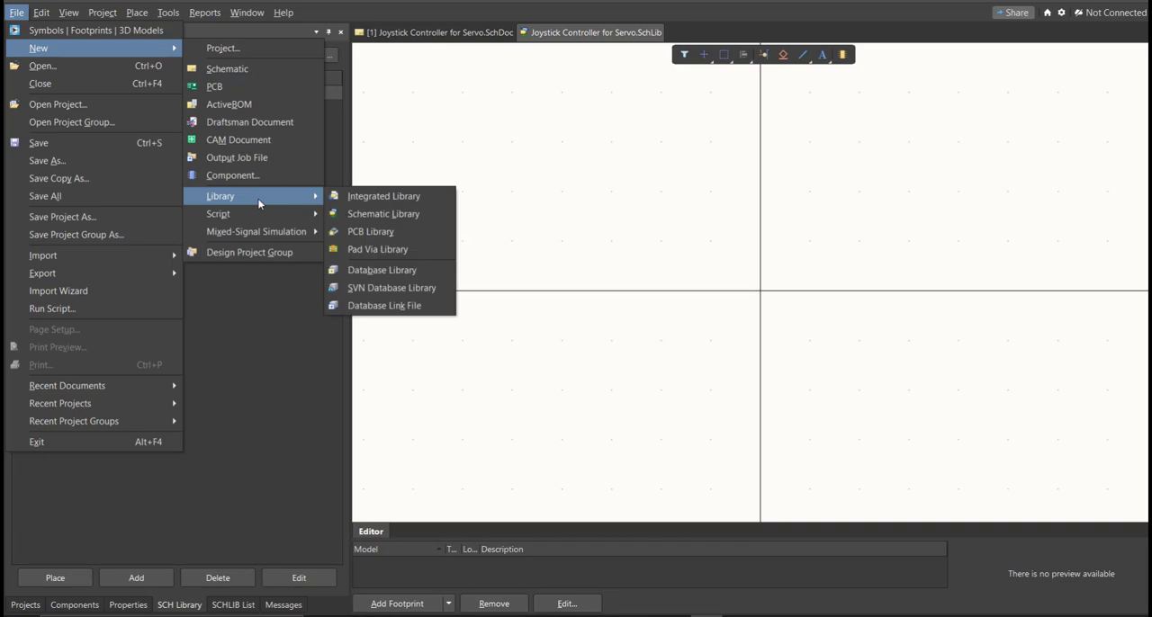
click(412, 231)
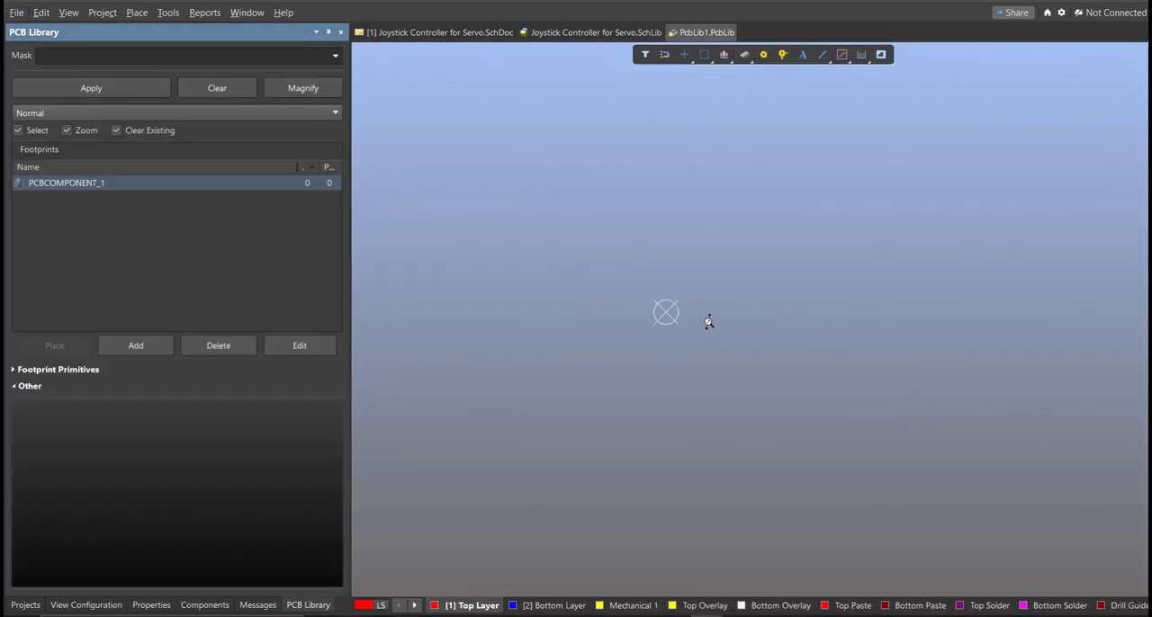
key(ctrl+s)
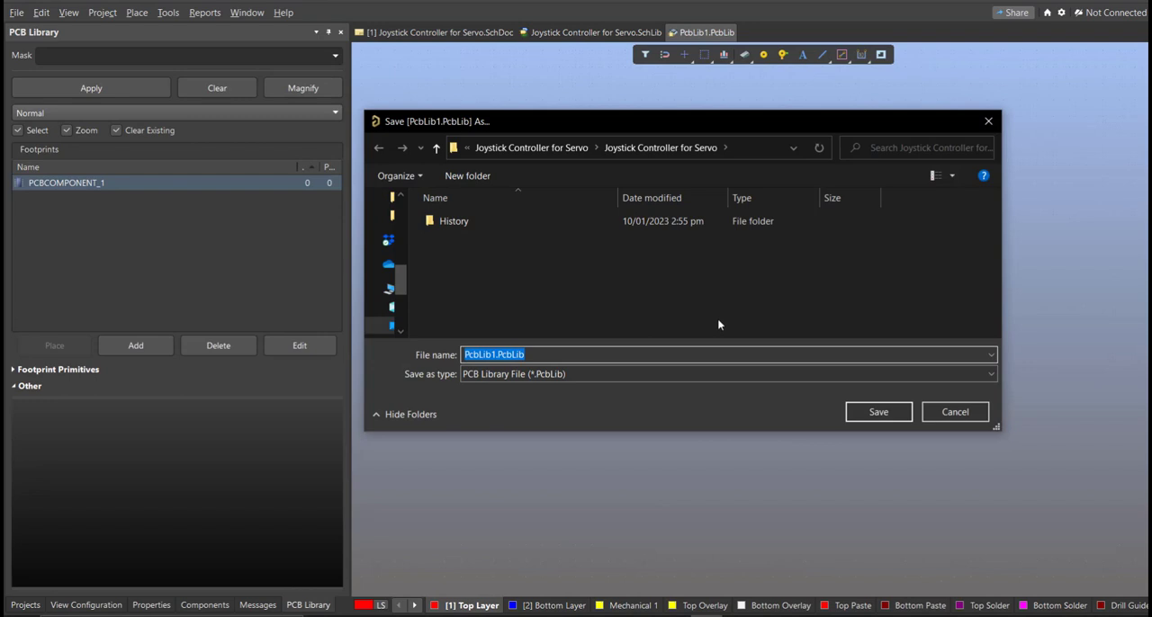
text(Joystick Controller for Servo)
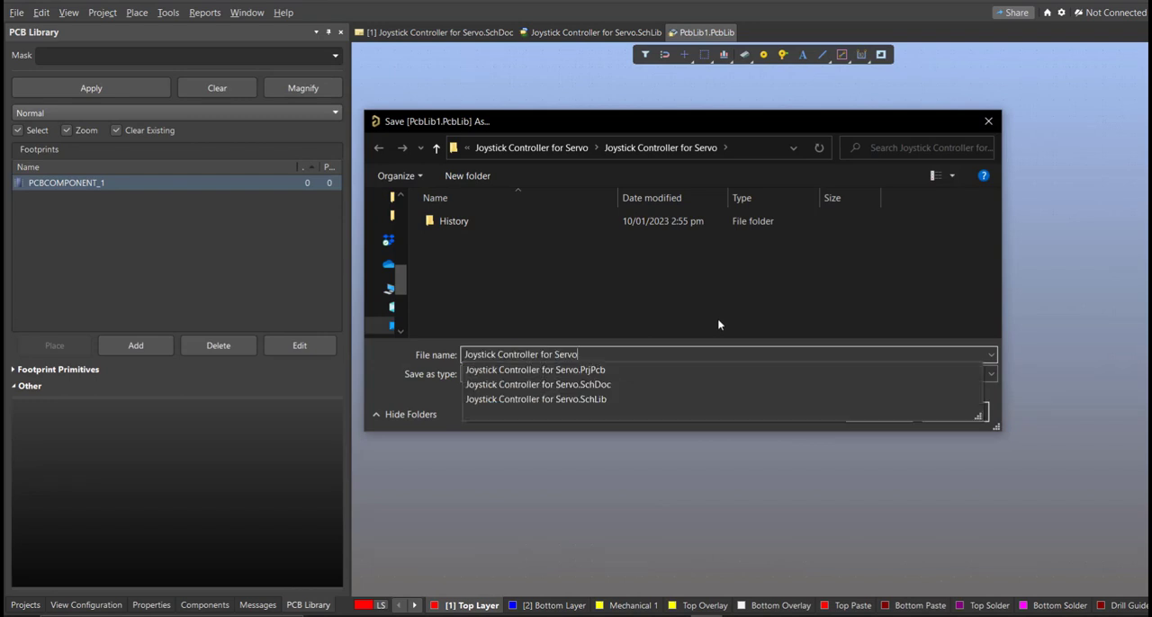
click(703, 309)
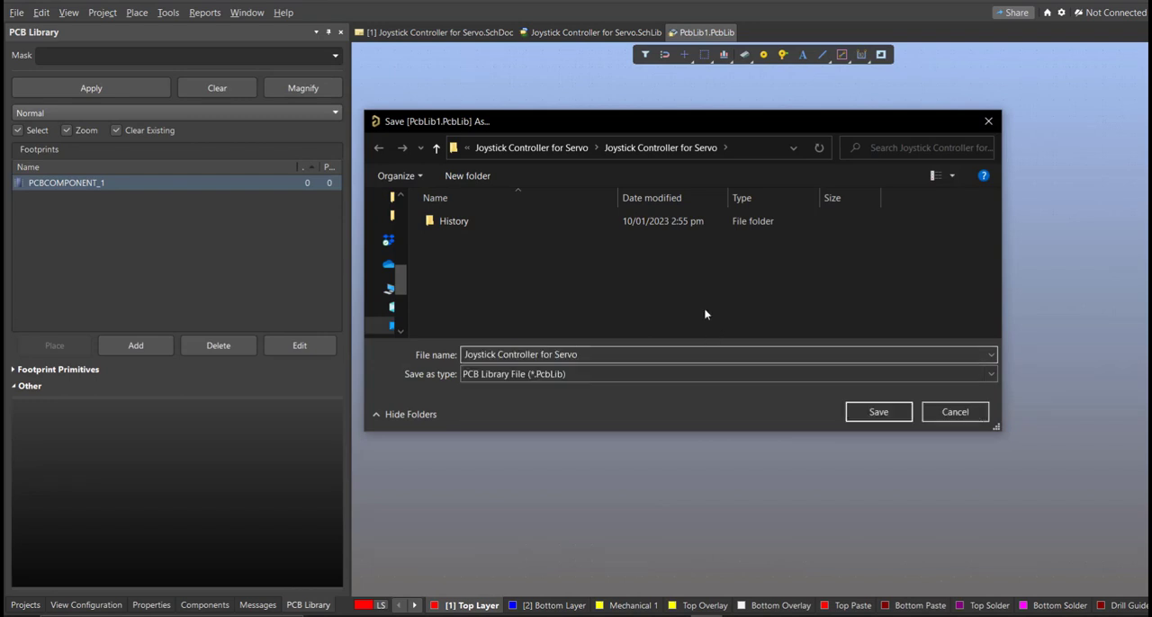
click(878, 412)
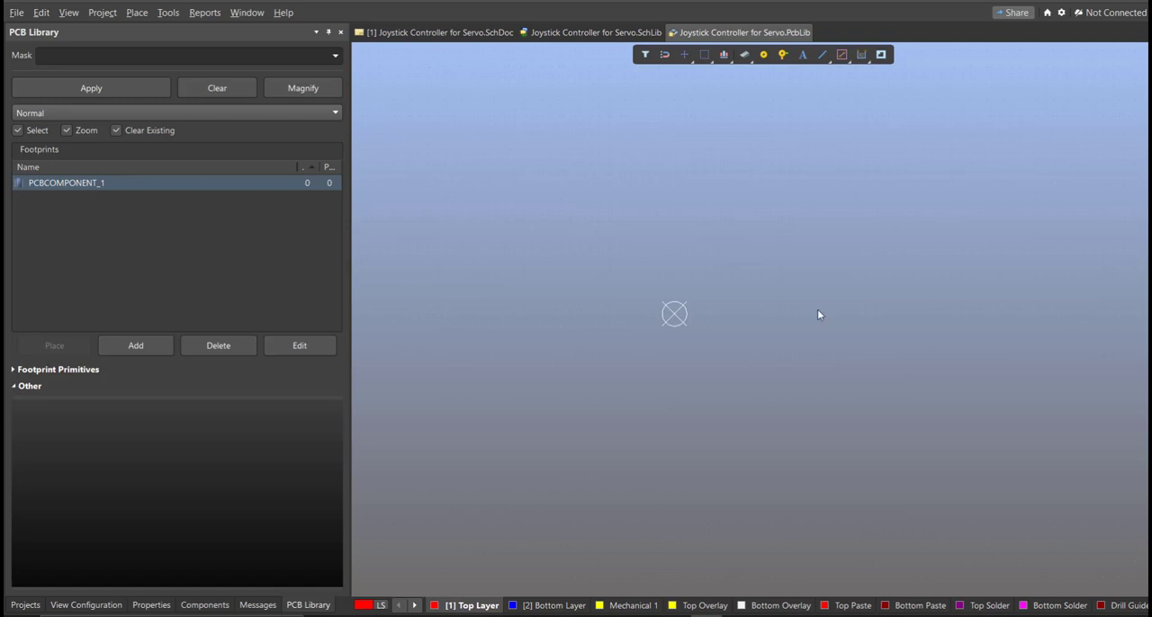
- Return to the Joystick Controller for Servo schematic and open the Altium Library Loader over the sheet
click(491, 34)
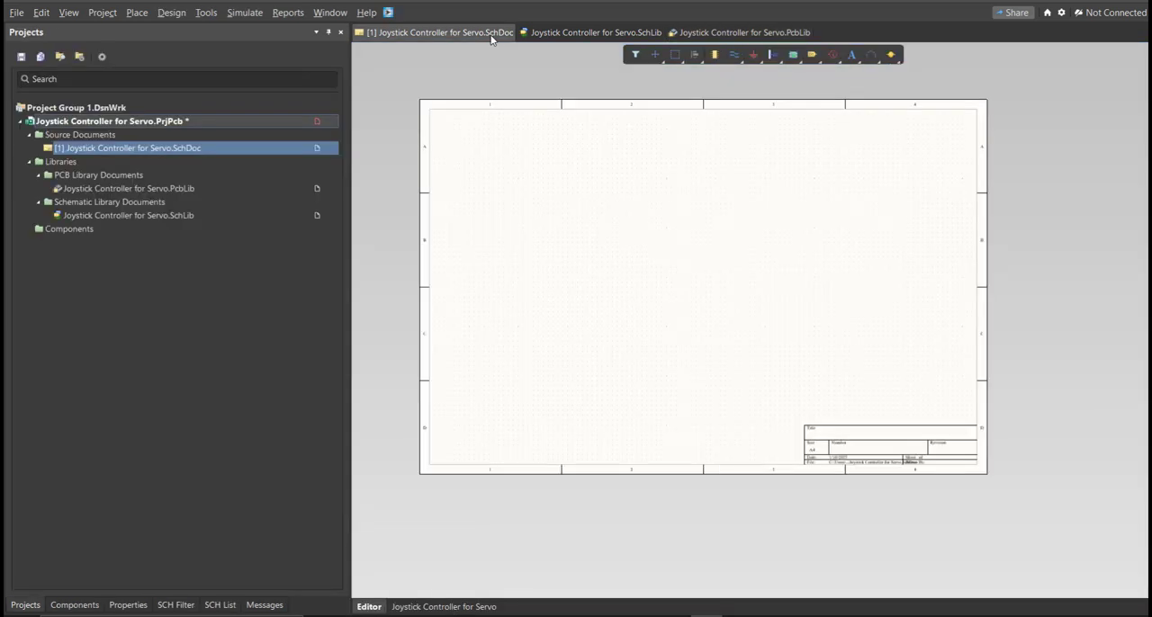
right_drag(663, 246, 610, 295)
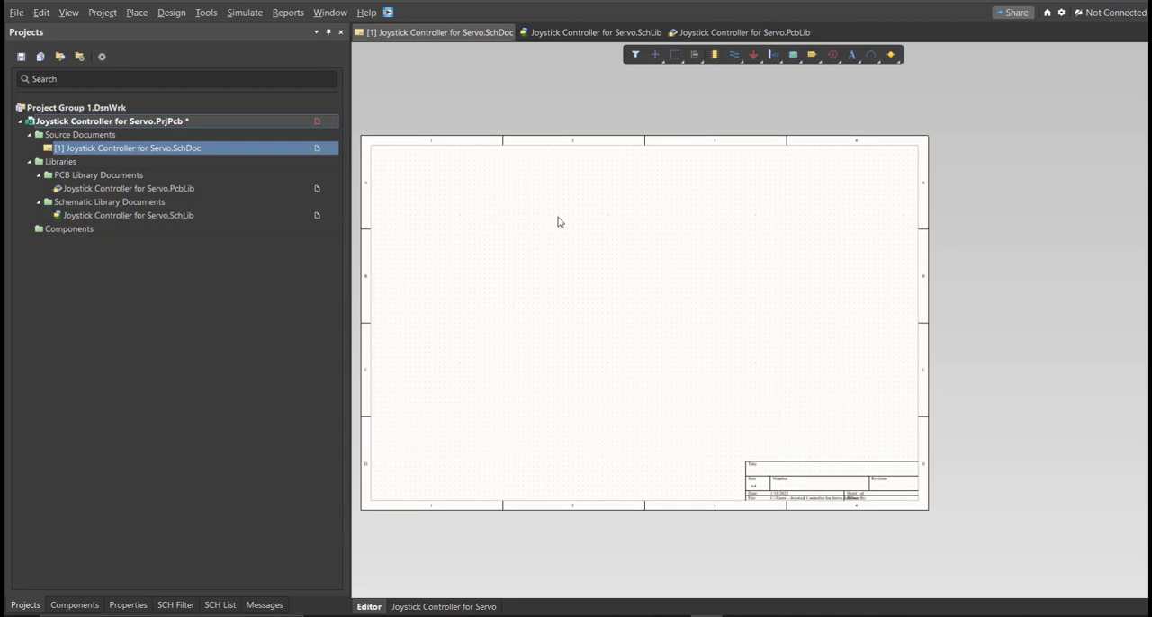
click(391, 11)
drag(122, 6, 518, 166)
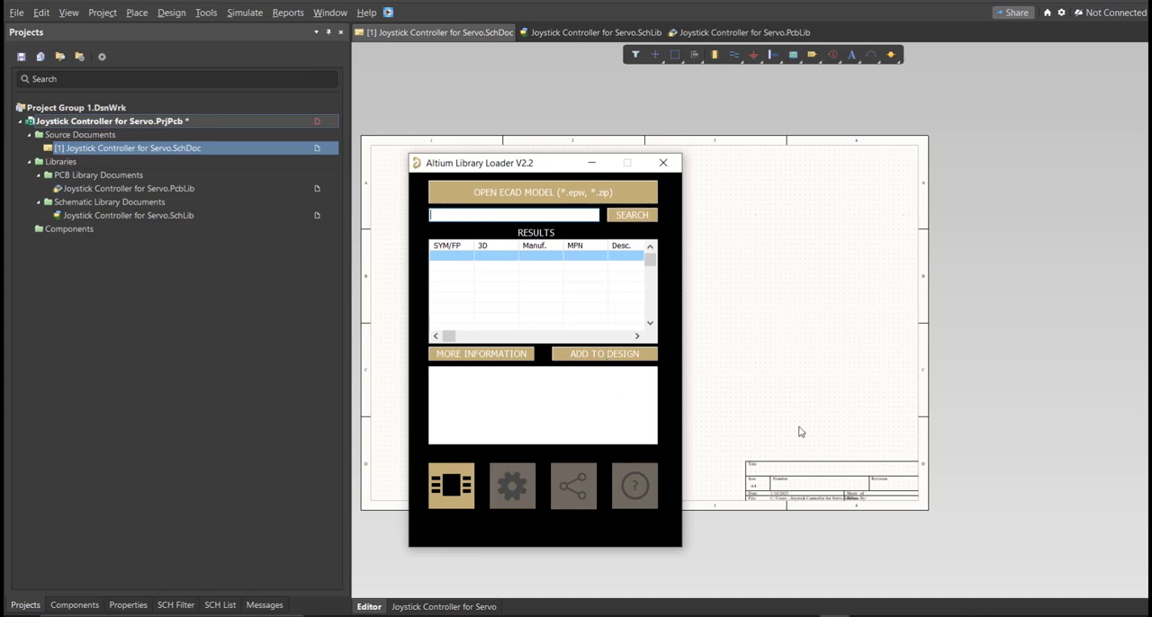
- Switch to the parts list in Excel and copy the 0.01uF capacitor's manufacturer part number, ECQ-UBAF103V2
click(805, 616)
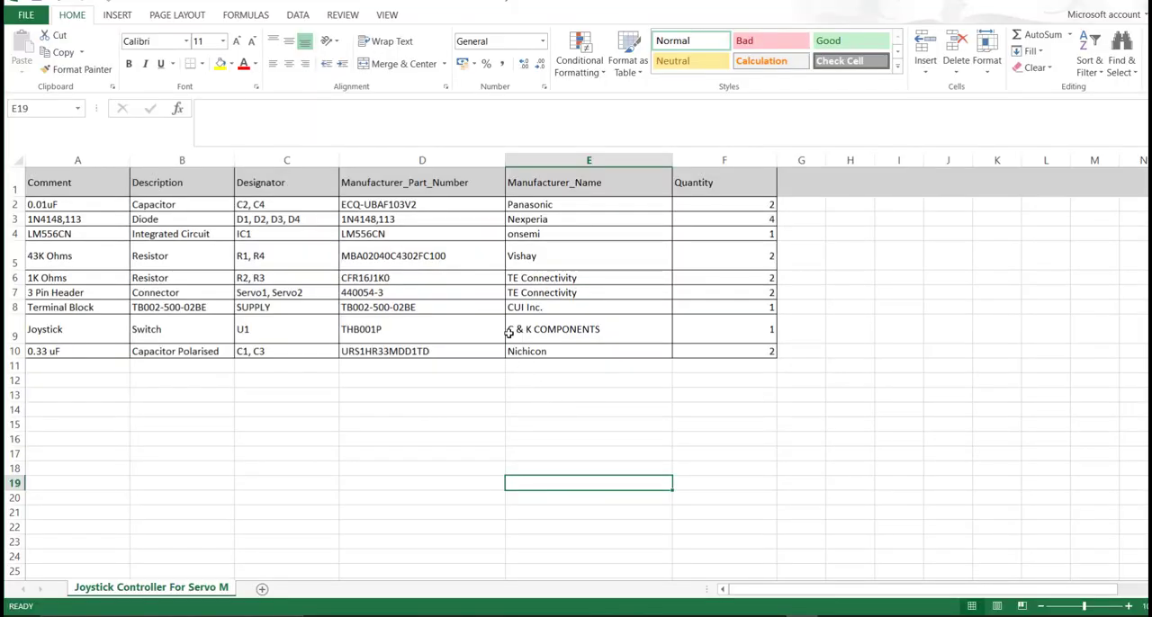
drag(477, 207, 462, 351)
click(472, 399)
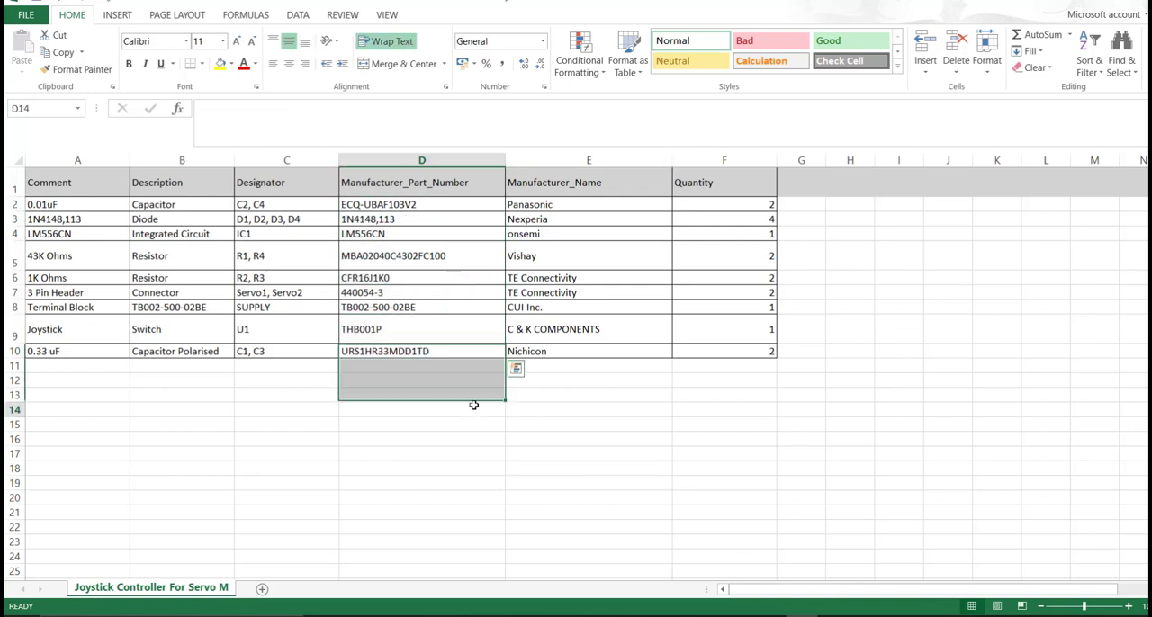
double_click(444, 206)
drag(416, 204, 347, 207)
key(ctrl+c)
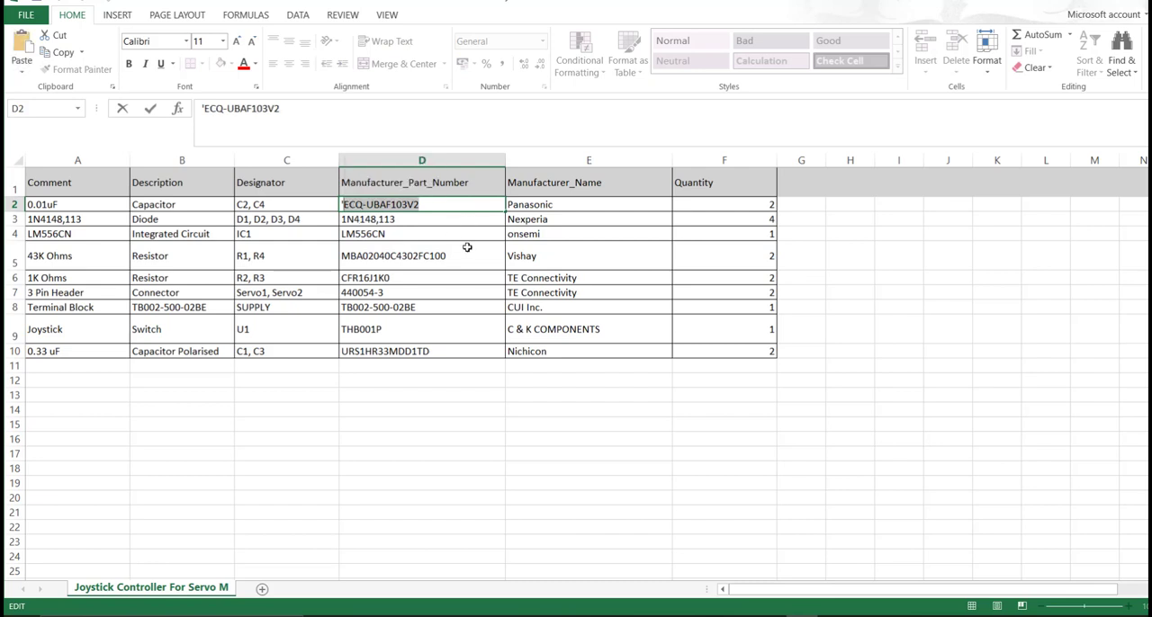
- Return to Altium Designer, add the Panasonic ECQ-UBAF103V2 capacitor to the design through the Library Loader, and move it inside the schematic sheet
click(701, 615)
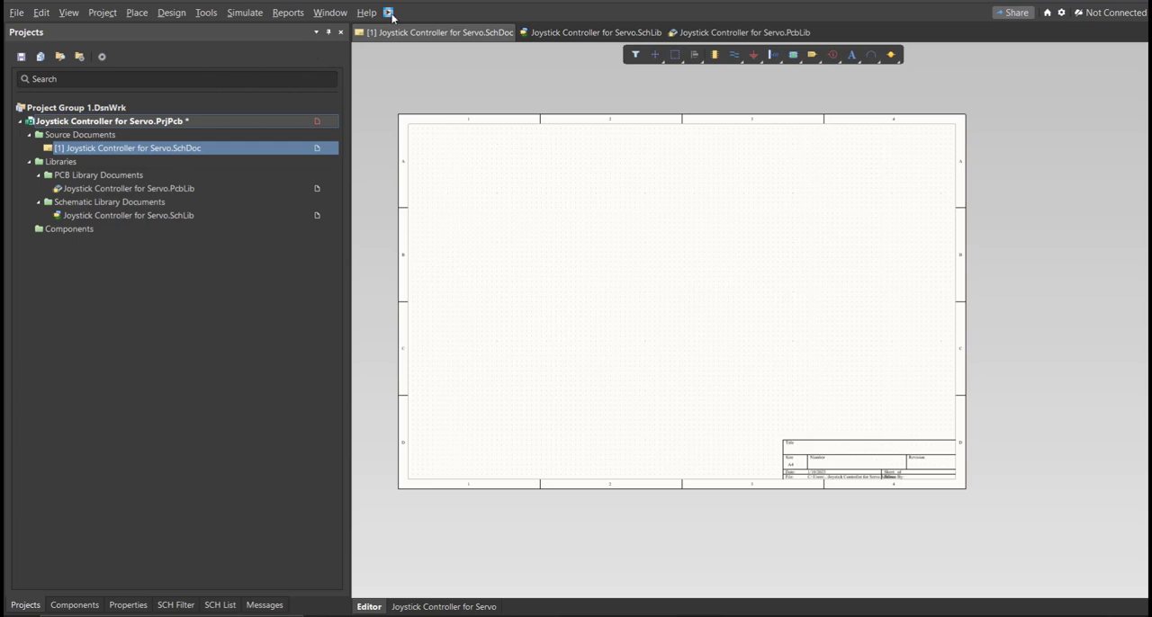
click(388, 12)
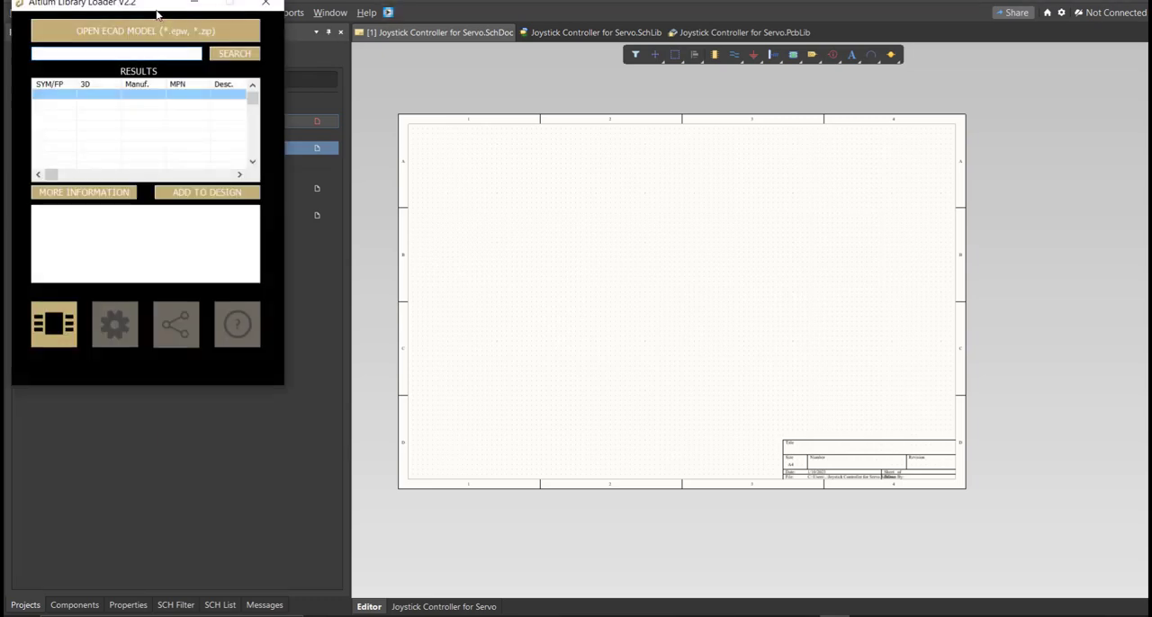
key(ctrl+v)
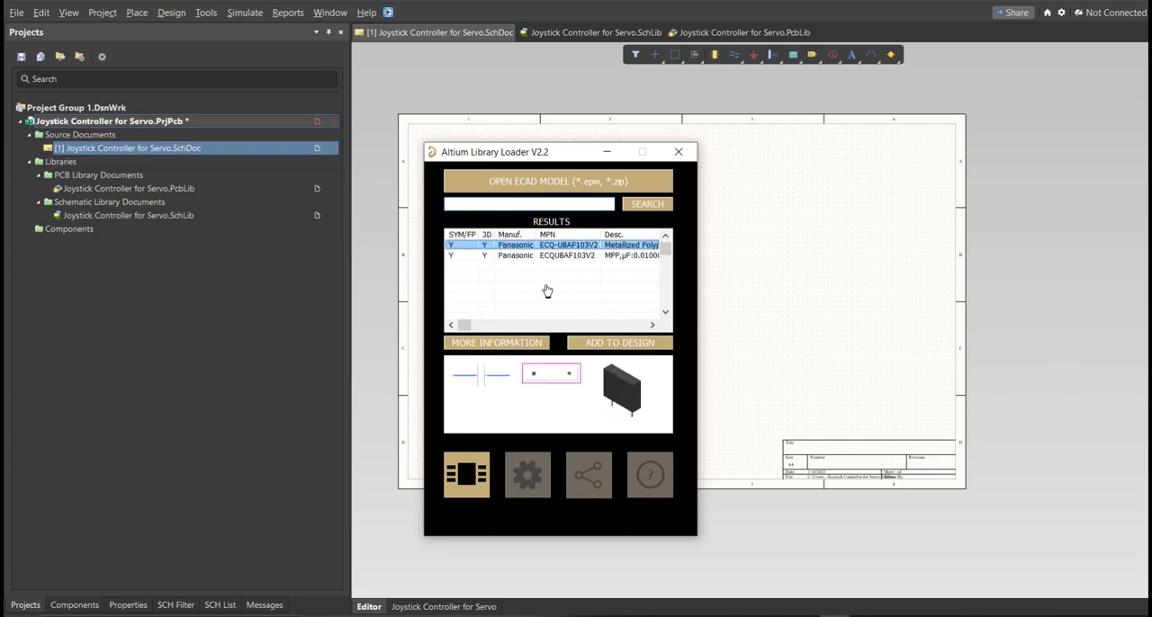
click(580, 341)
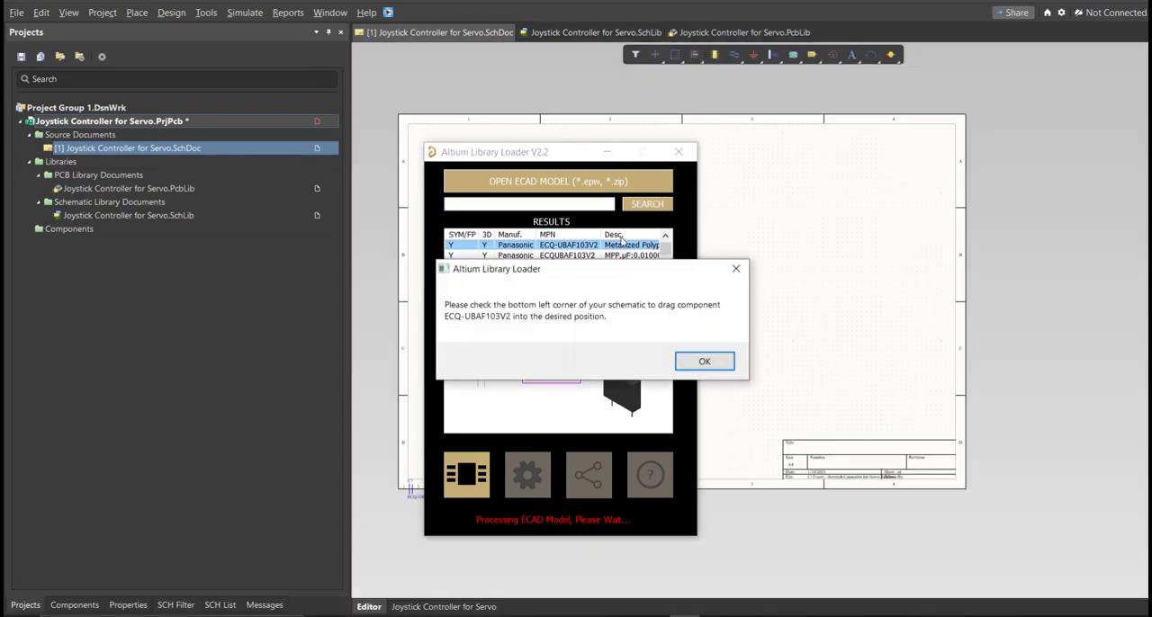
click(704, 361)
ctrl+scroll(437, 465, up, 3)
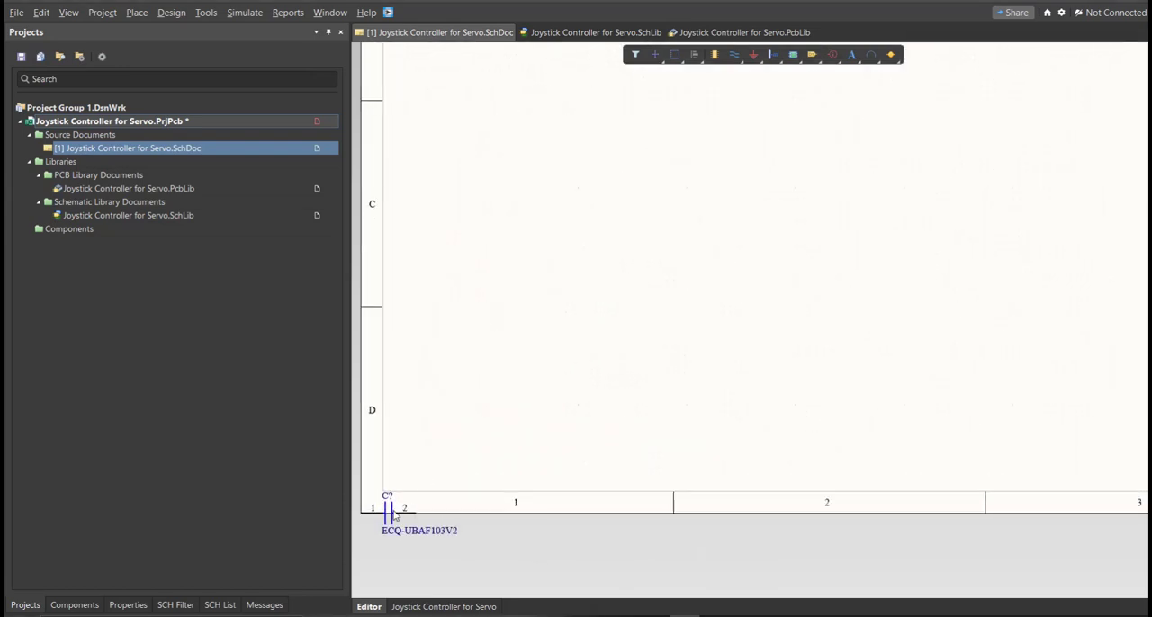
drag(394, 516, 479, 397)
- Open the Joystick Controller for Servo schematic library and display the ECQ-UBAF103V2 capacitor symbol
click(594, 32)
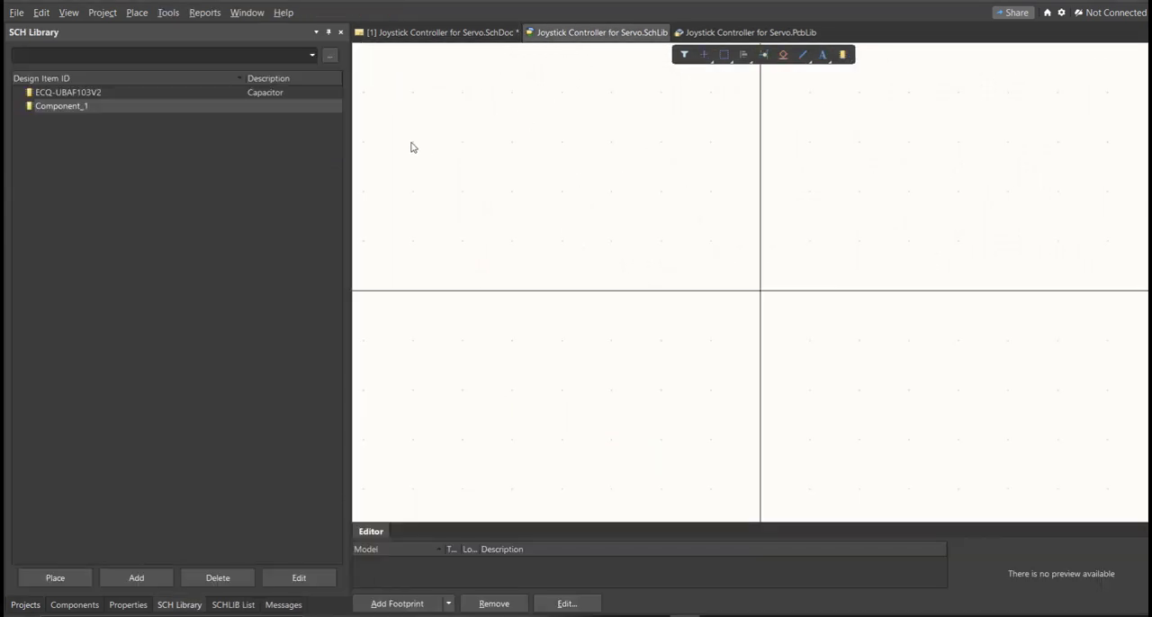
click(118, 93)
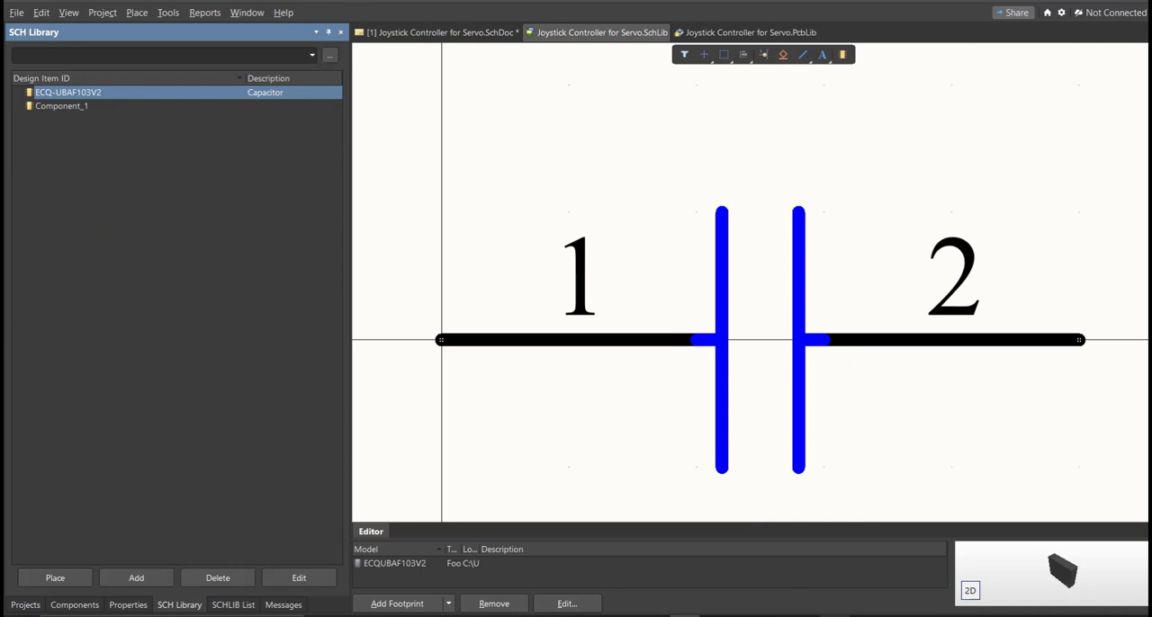
ctrl+scroll(640, 380, down, 2)
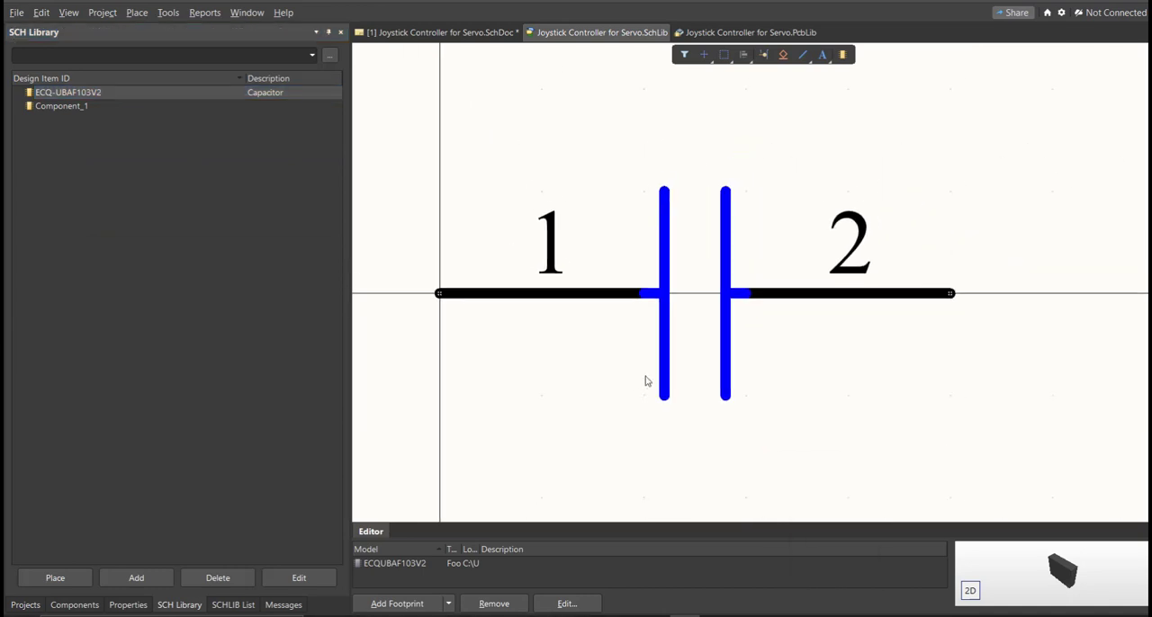
ctrl+scroll(656, 347, down, 3)
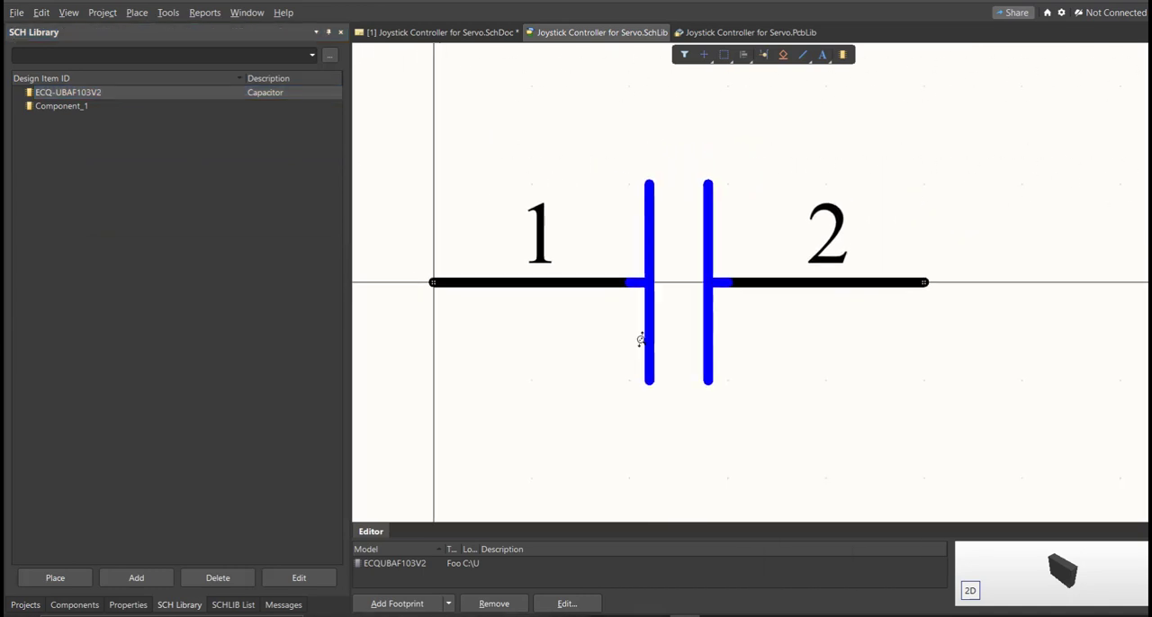
right_drag(663, 385, 636, 318)
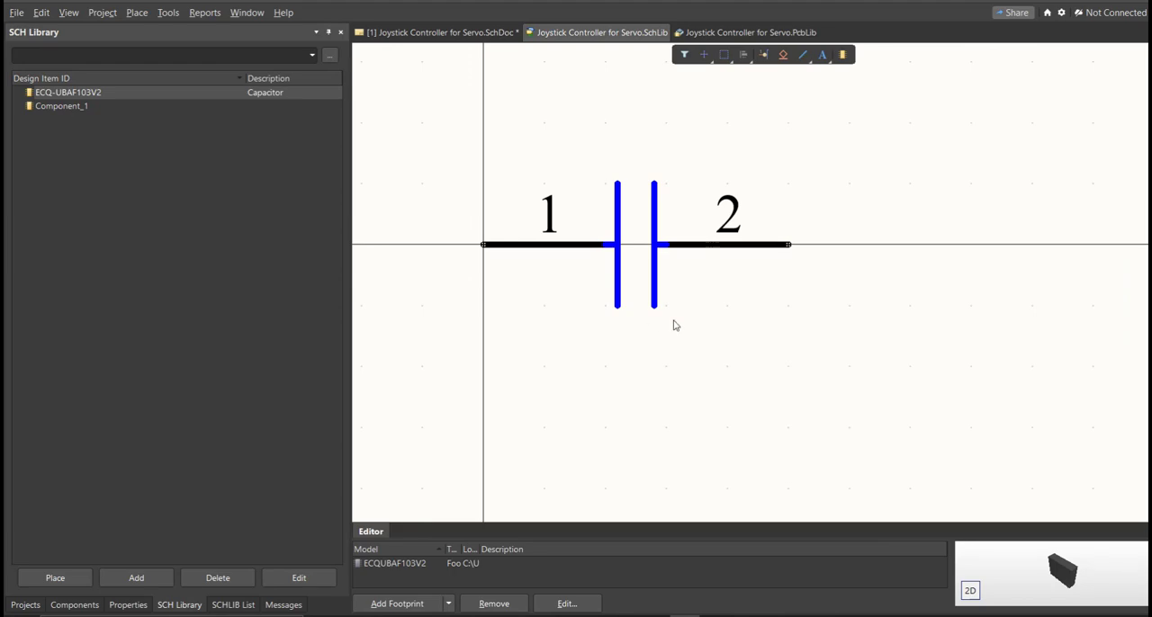
- Minimize the Library Loader and set the ECQ-UBAF103V2 capacitor's comment to 0.01 uF in the schematic library
double_click(127, 92)
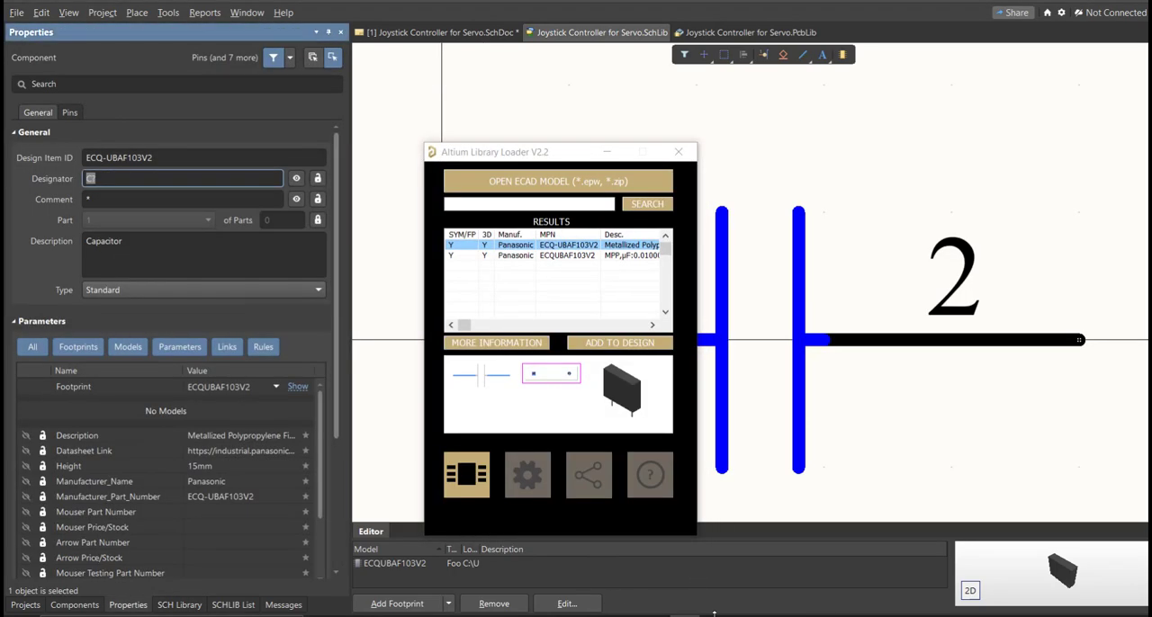
click(774, 616)
click(681, 616)
click(606, 152)
click(113, 198)
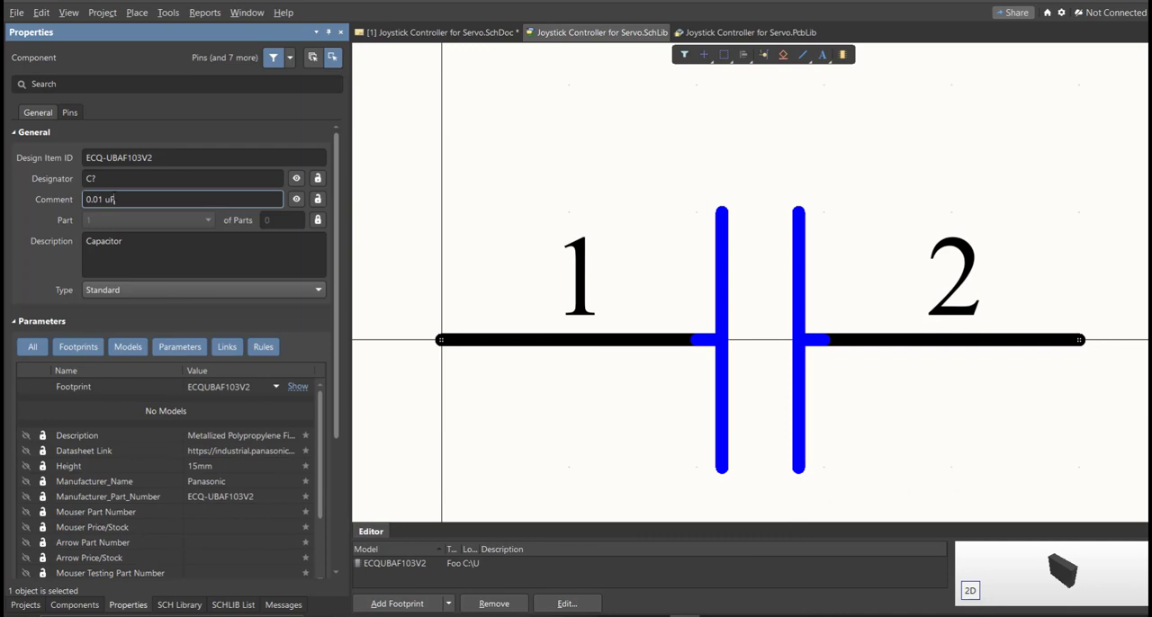
key(Return)
right_drag(525, 185, 453, 182)
key(f)
key(s)
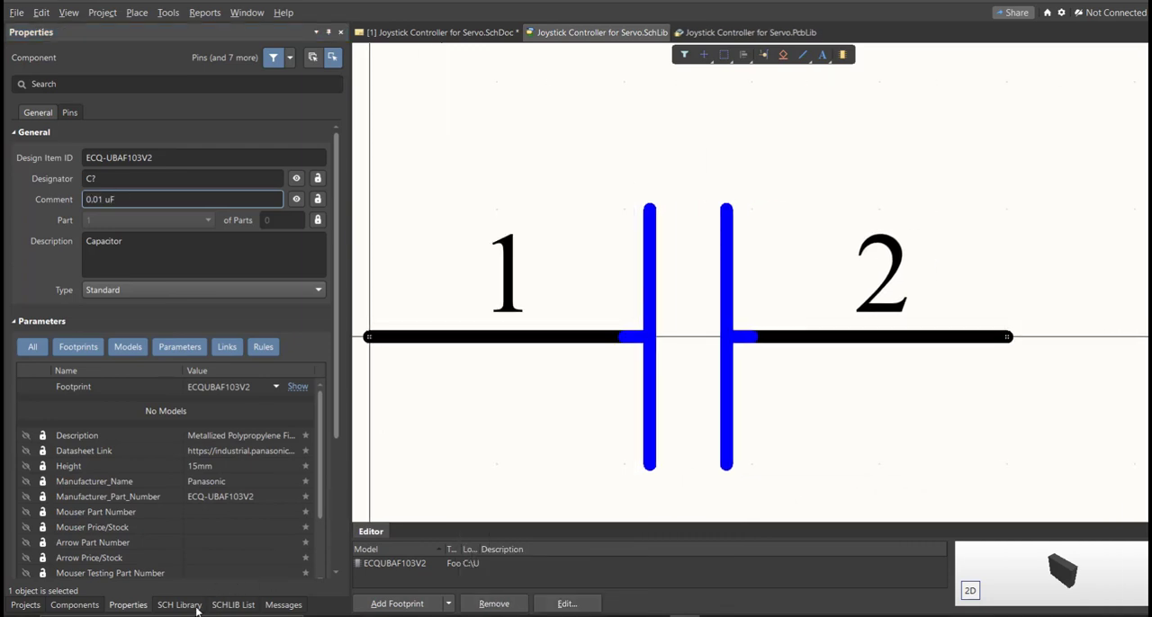
- Place the 0.01 uF ECQ-UBAF103V2 capacitor from the schematic library beside the first capacitor and select each of the two for comparison
click(196, 609)
click(65, 581)
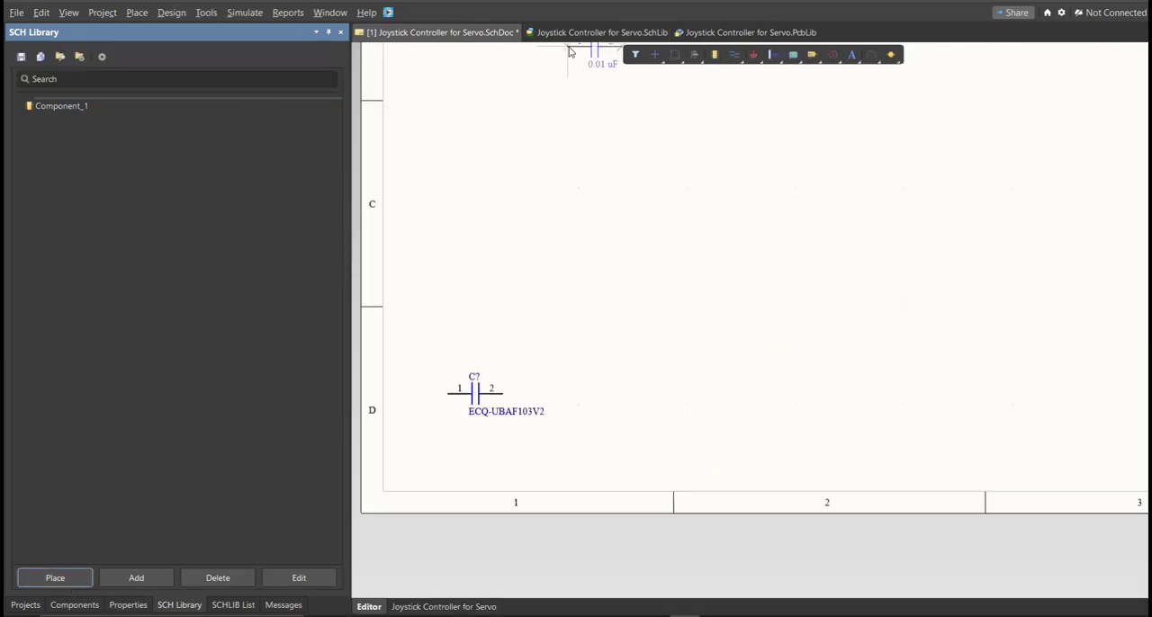
middle_drag(536, 374, 552, 362)
right_drag(552, 362, 700, 296)
middle_drag(716, 341, 715, 330)
click(742, 337)
right_click(721, 442)
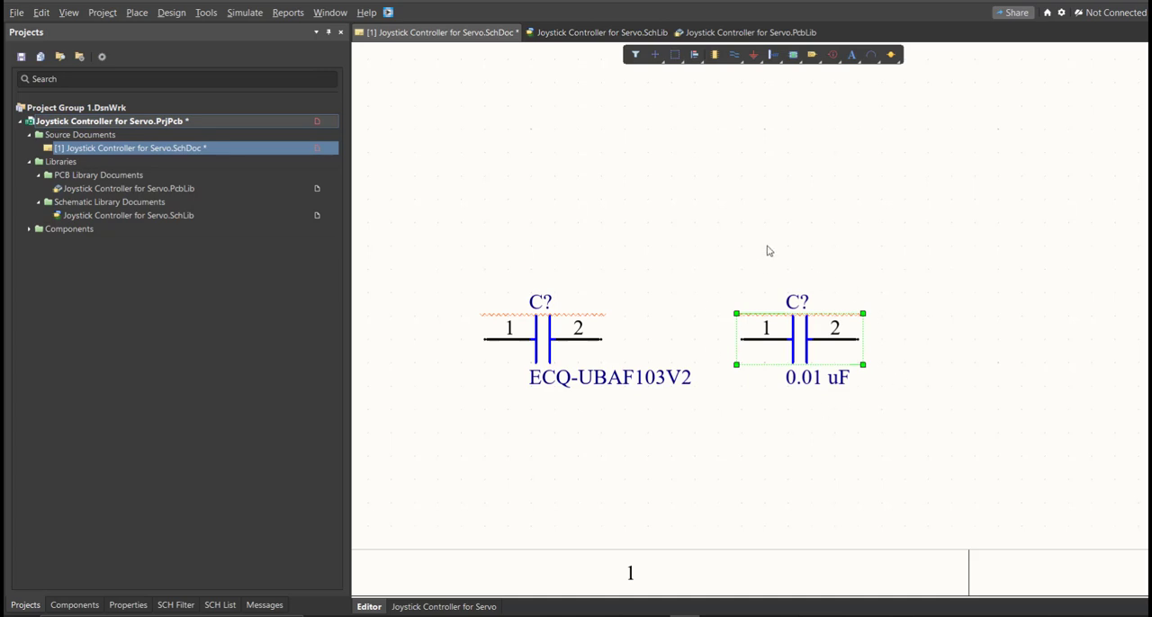
drag(662, 260, 483, 423)
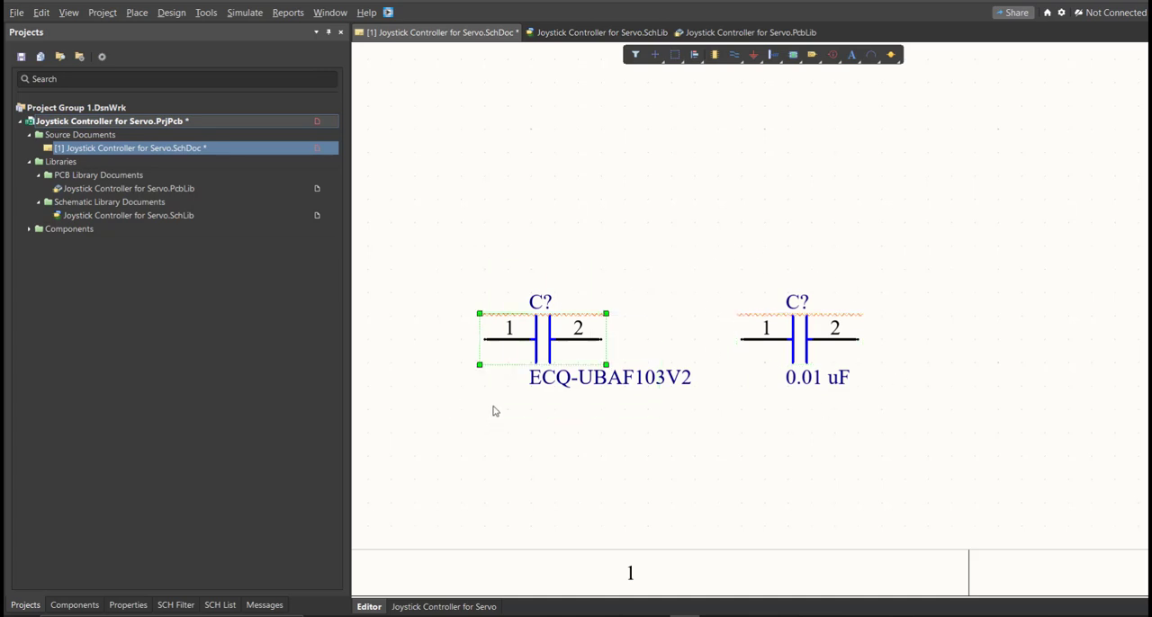
drag(890, 300, 781, 396)
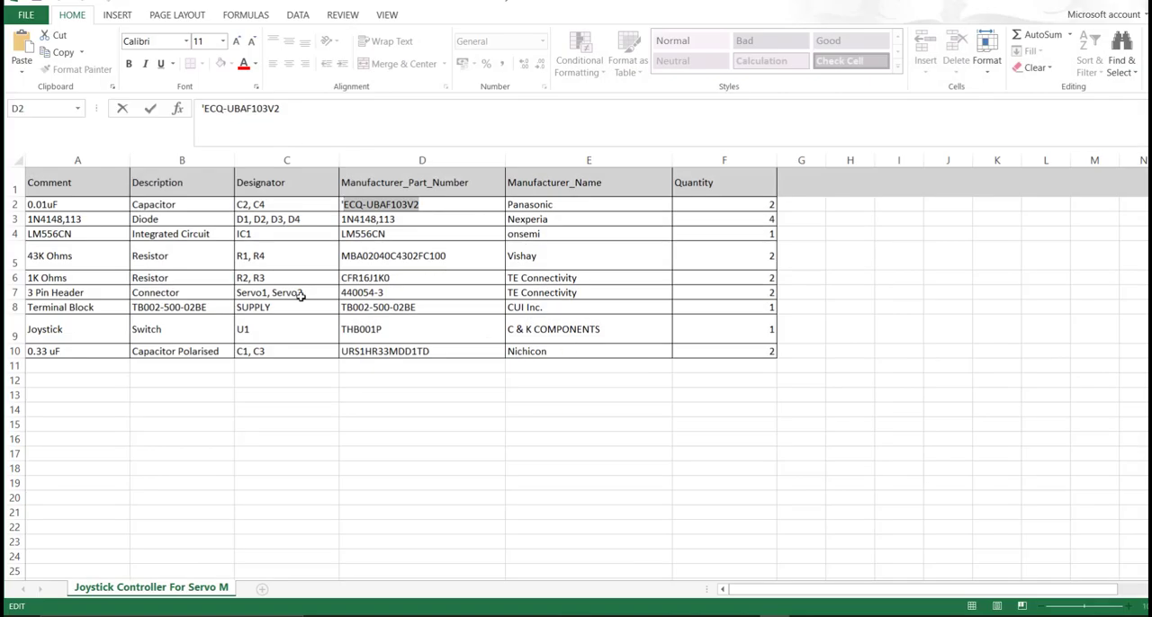
- Review the parts list and examine the schematic library's component symbols from URS1HR33MDD1TD_1 down to ECQ-UBAF103V2
click(269, 280)
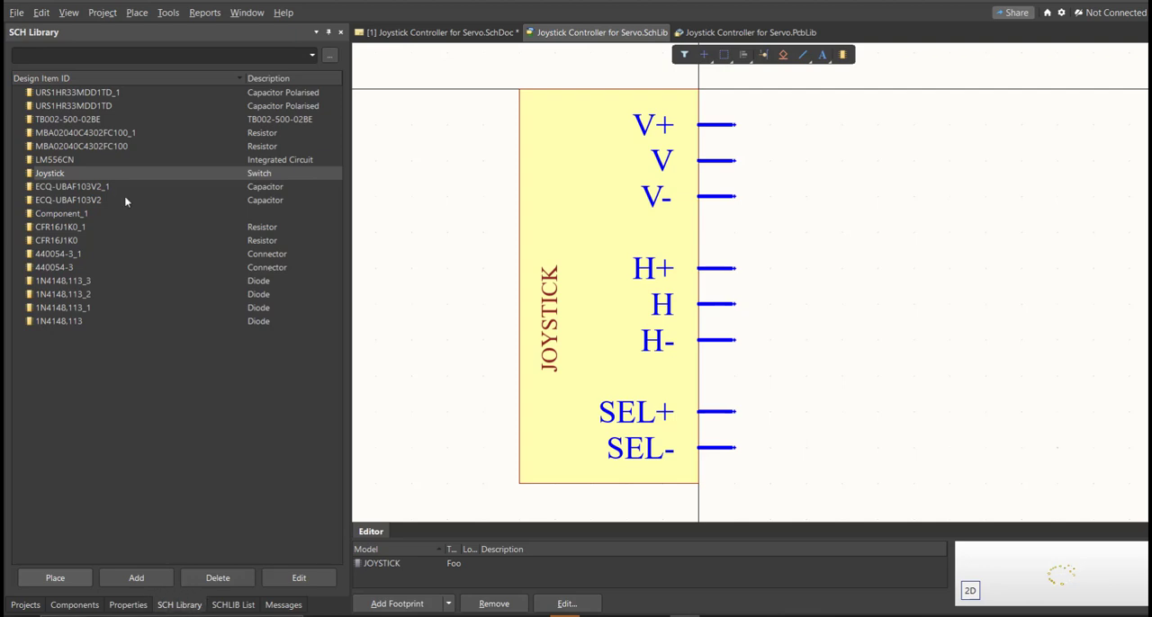
click(81, 93)
key(Down)
key(Down)
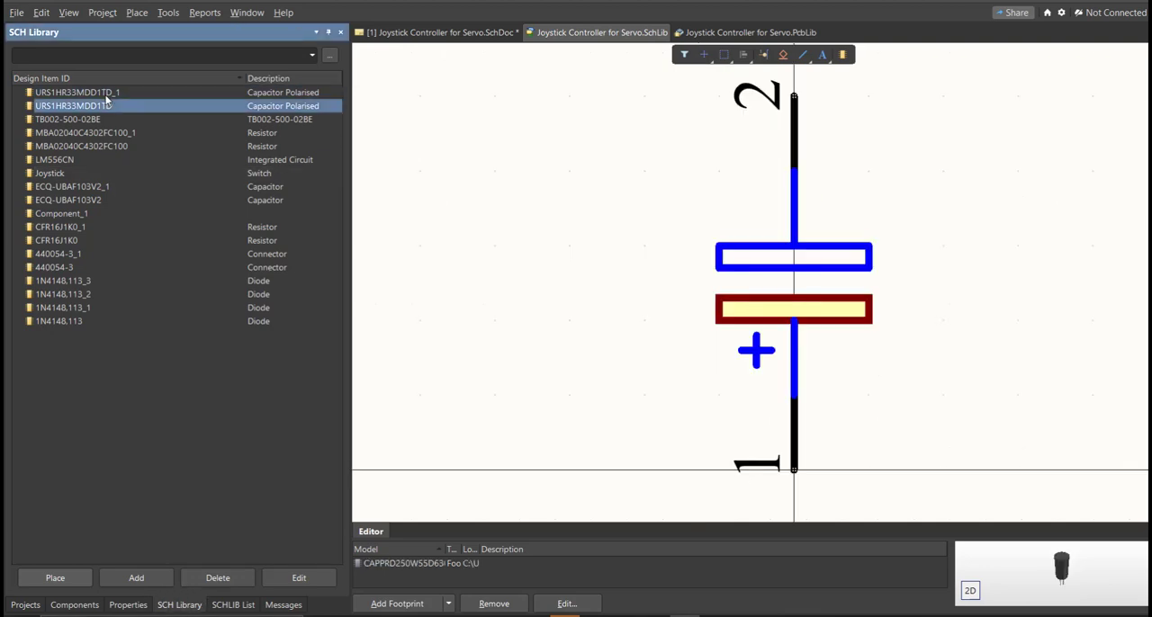
key(Down)
key(Down)
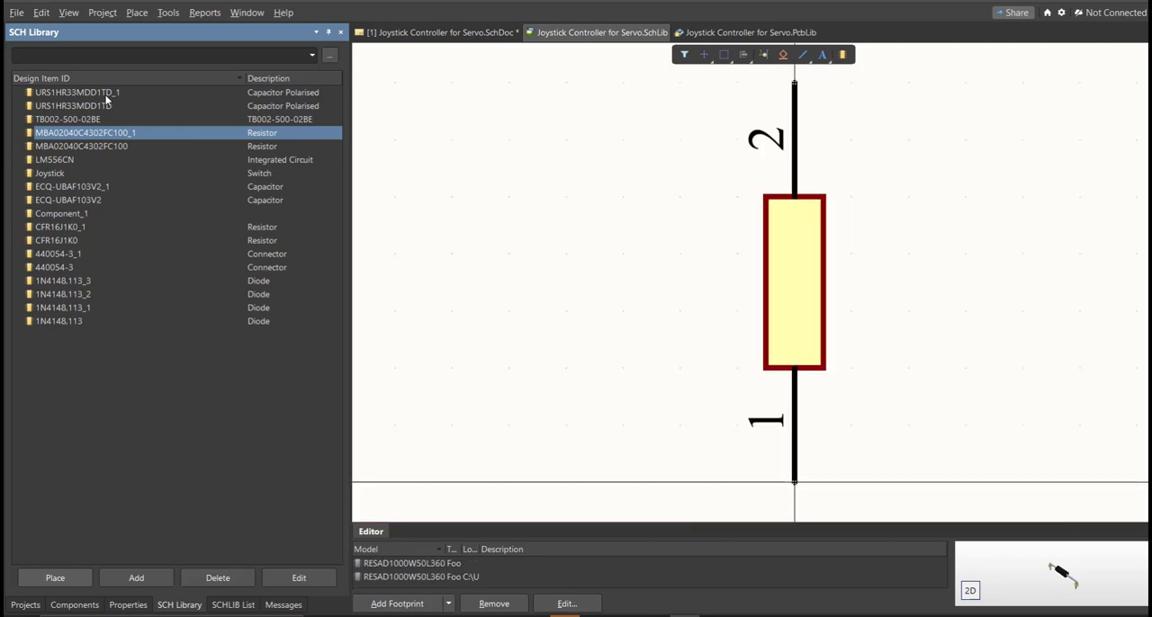
key(Down)
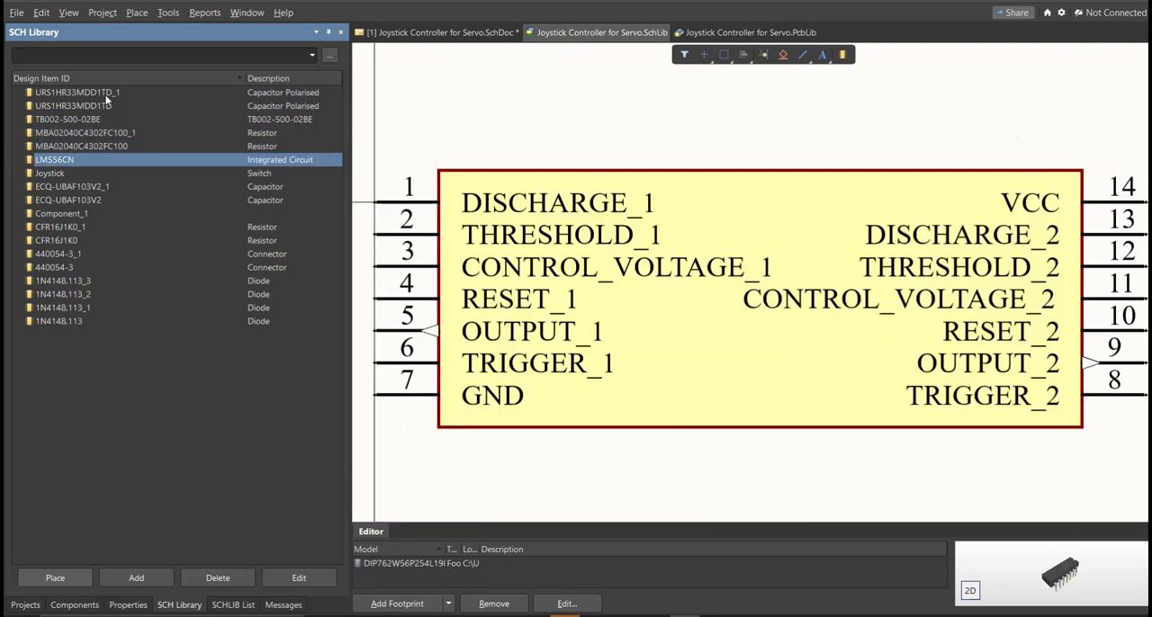
key(Down)
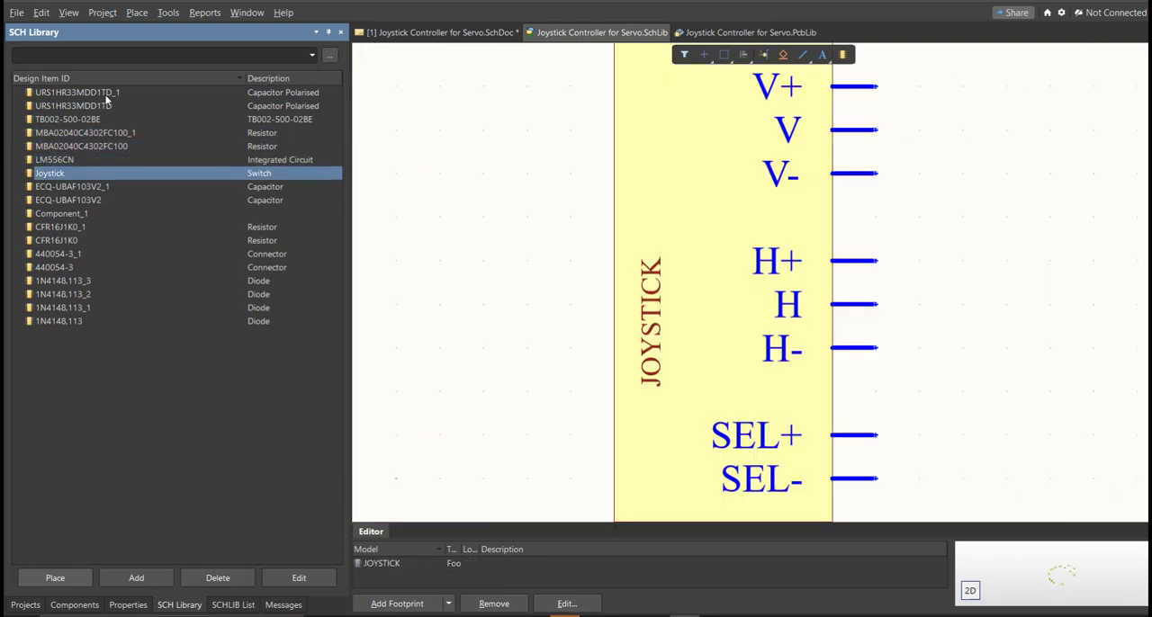
key(Down)
key(Down)
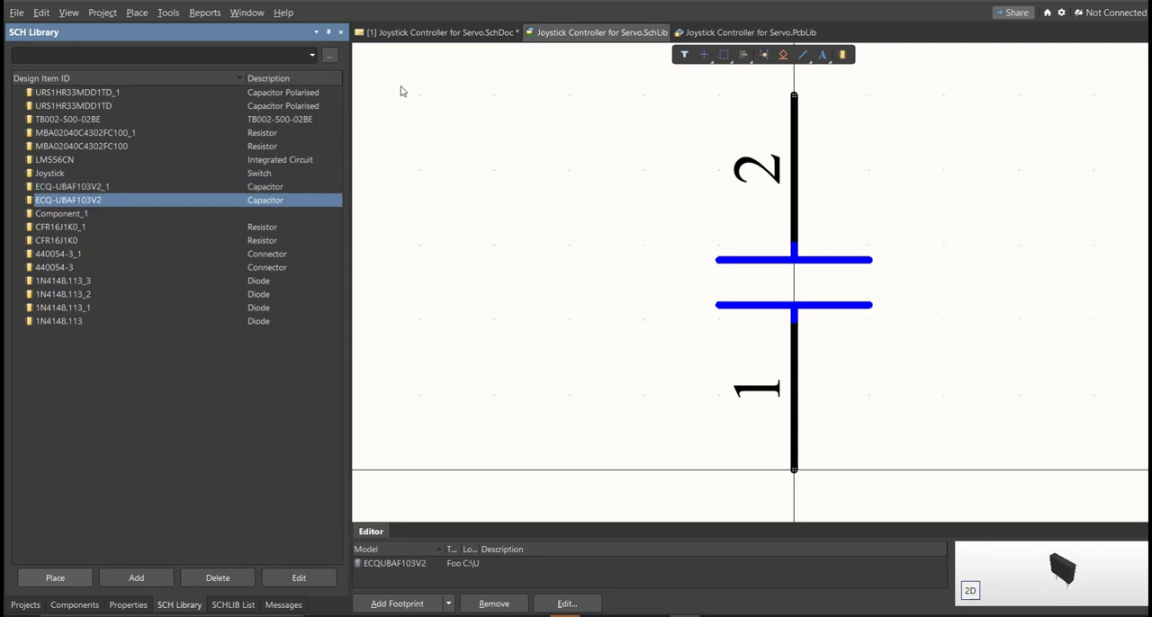
- Return to the Joystick Controller for Servo schematic and show its schematic library's component list beside the whole sheet
click(441, 33)
right_drag(634, 233, 576, 307)
ctrl+scroll(576, 307, down, 3)
right_drag(608, 307, 563, 344)
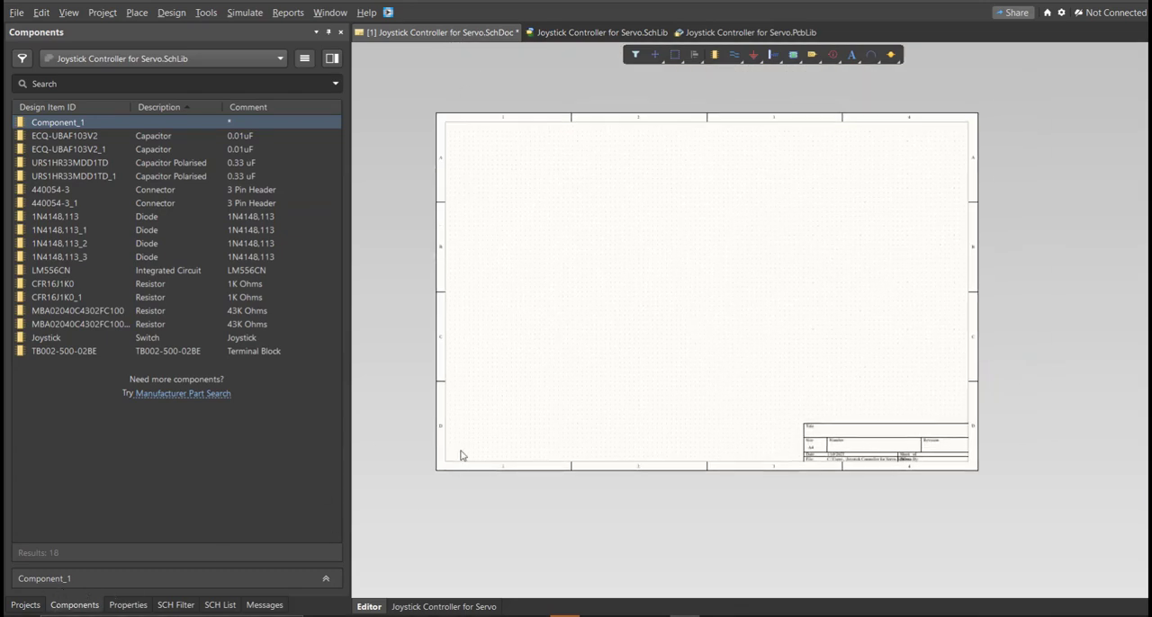
right_drag(460, 456, 452, 463)
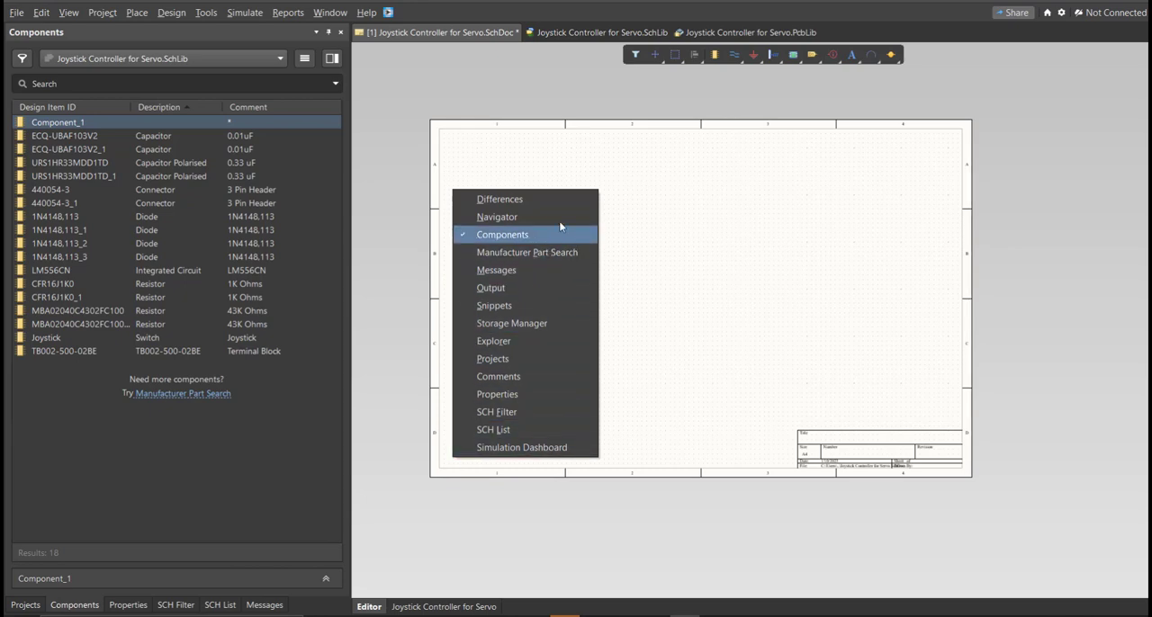
click(867, 335)
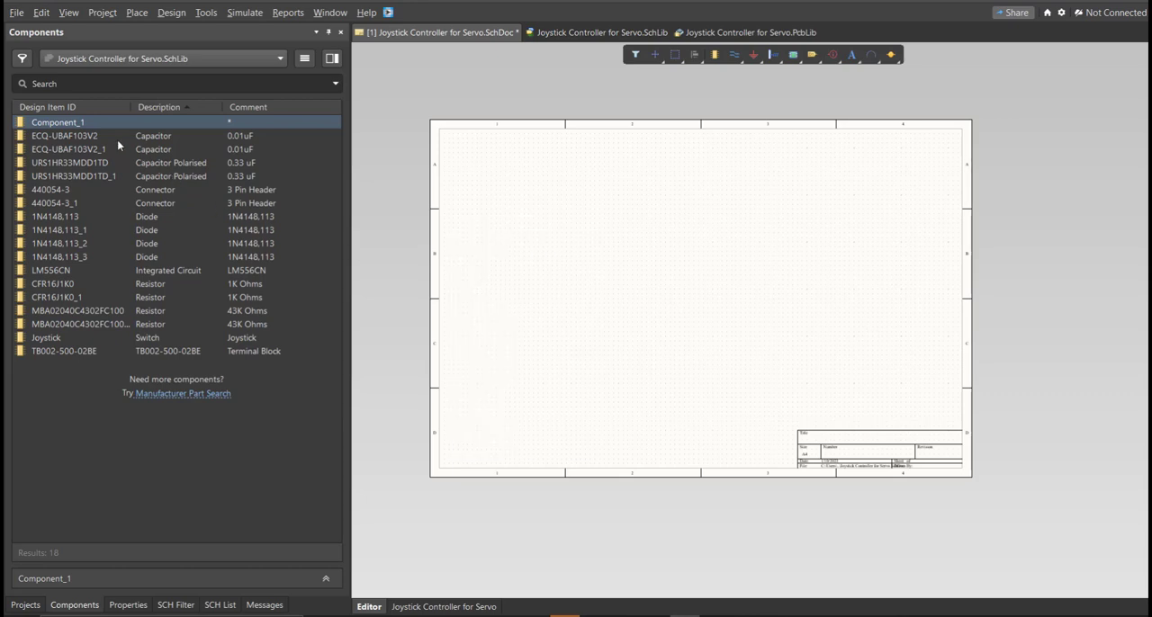
- Place the library's capacitors, diodes, resistors, 3-pin headers, LM556CN, joystick and terminal block on the schematic sheet
drag(117, 140, 542, 207)
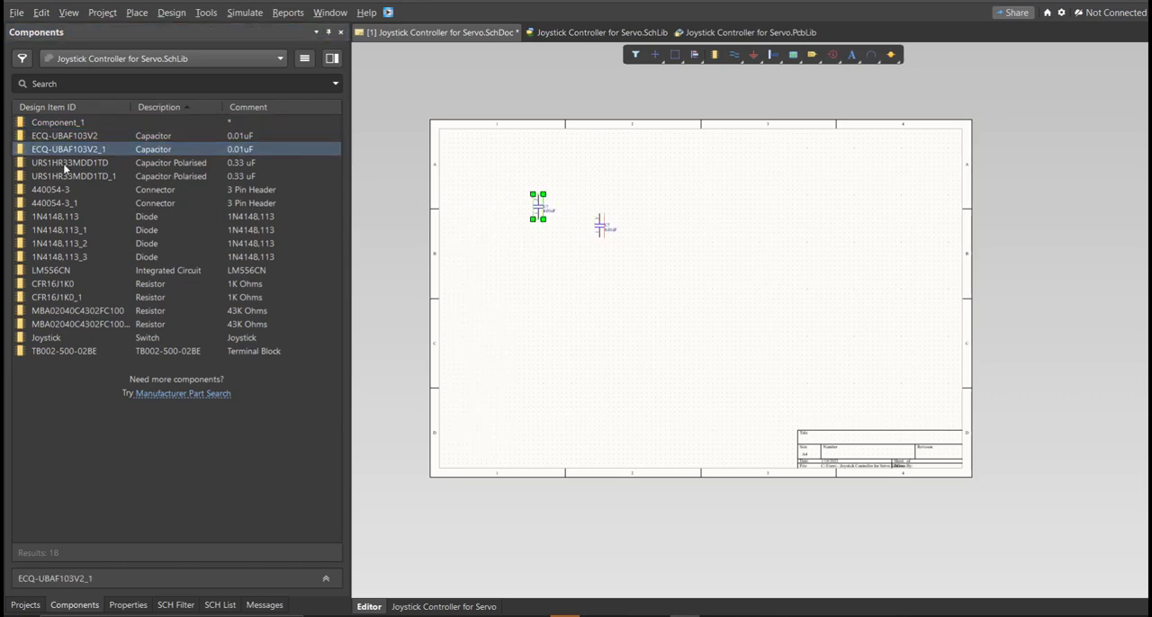
drag(67, 163, 547, 263)
drag(139, 204, 515, 326)
drag(139, 230, 476, 280)
drag(140, 244, 447, 253)
drag(139, 284, 485, 347)
drag(153, 311, 430, 315)
drag(140, 230, 501, 285)
drag(63, 351, 468, 360)
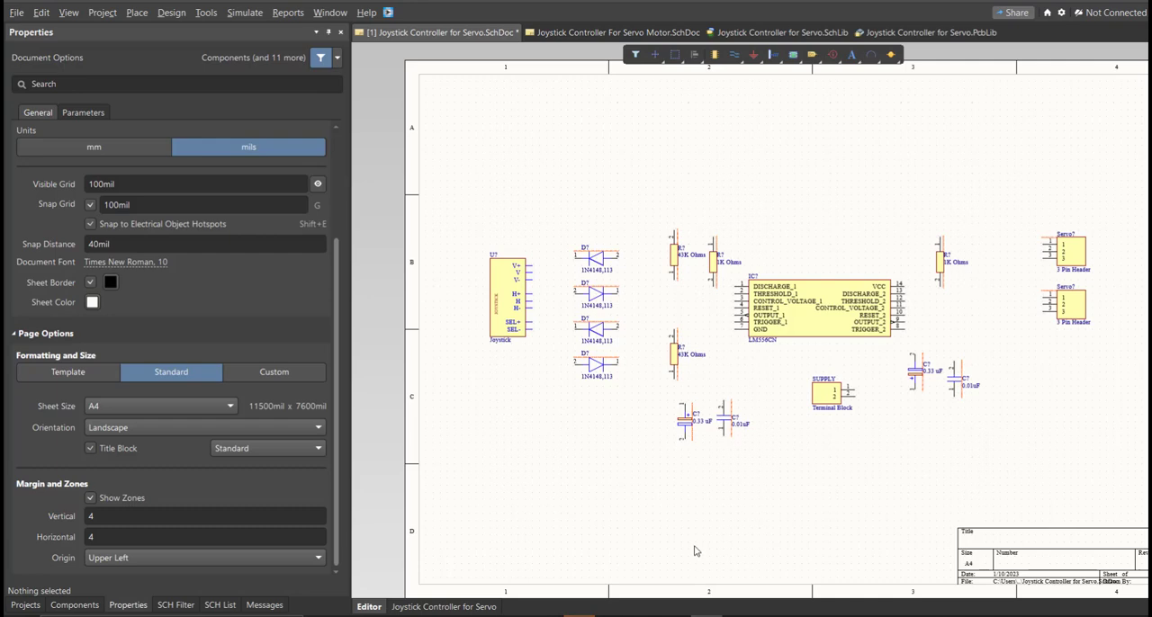
- Open the joystick component's properties and bring its designator up for editing
right_drag(716, 465, 710, 454)
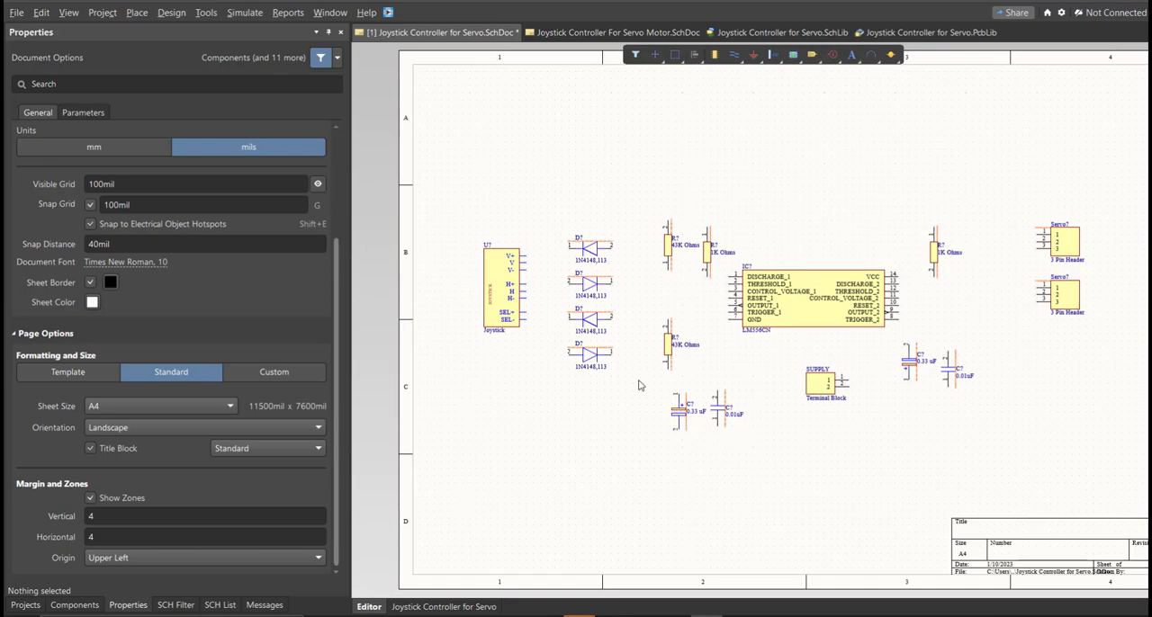
ctrl+scroll(499, 268, up, 4)
double_click(499, 268)
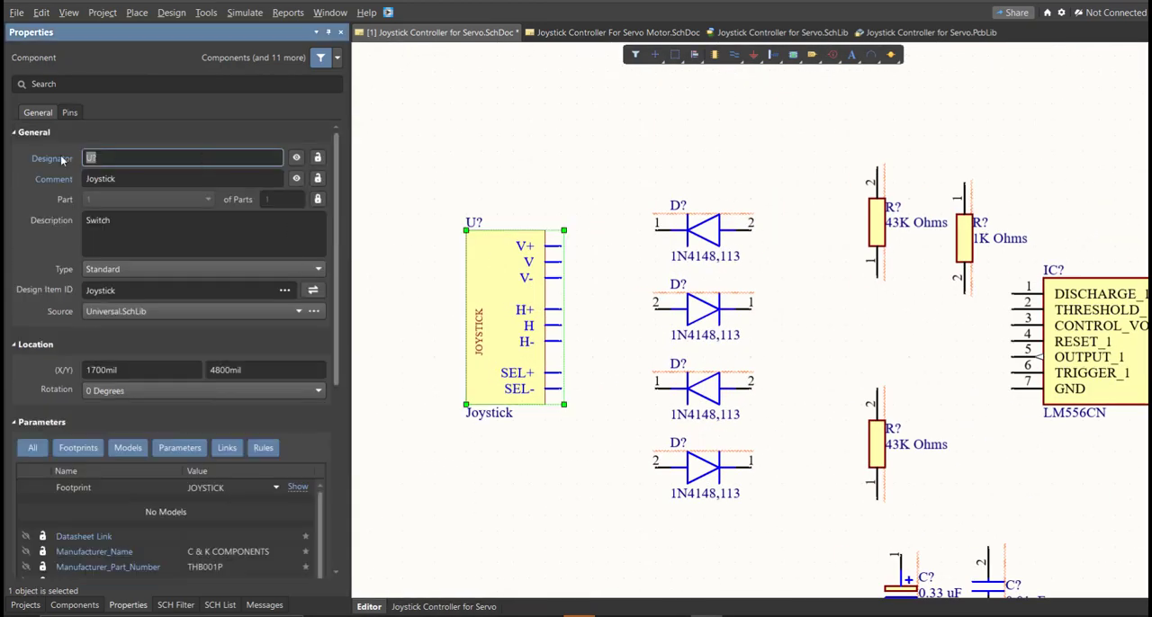
click(117, 154)
right_drag(655, 329, 611, 319)
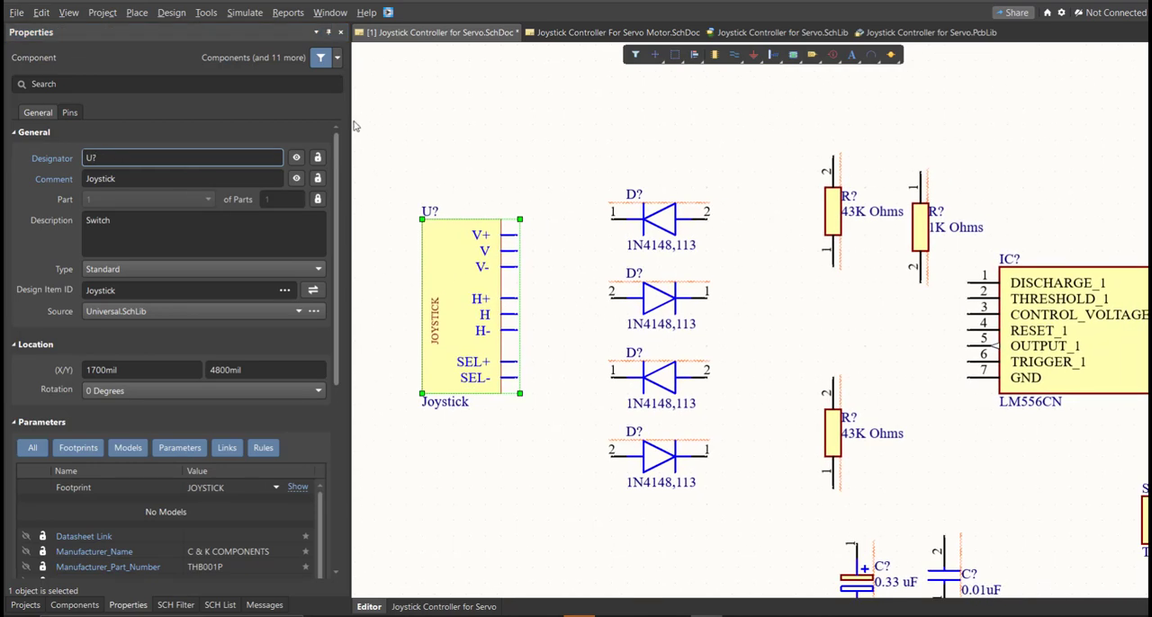
- Annotate all of the schematic's undesignated components, processing across then down, and execute the resulting engineering change order
click(206, 13)
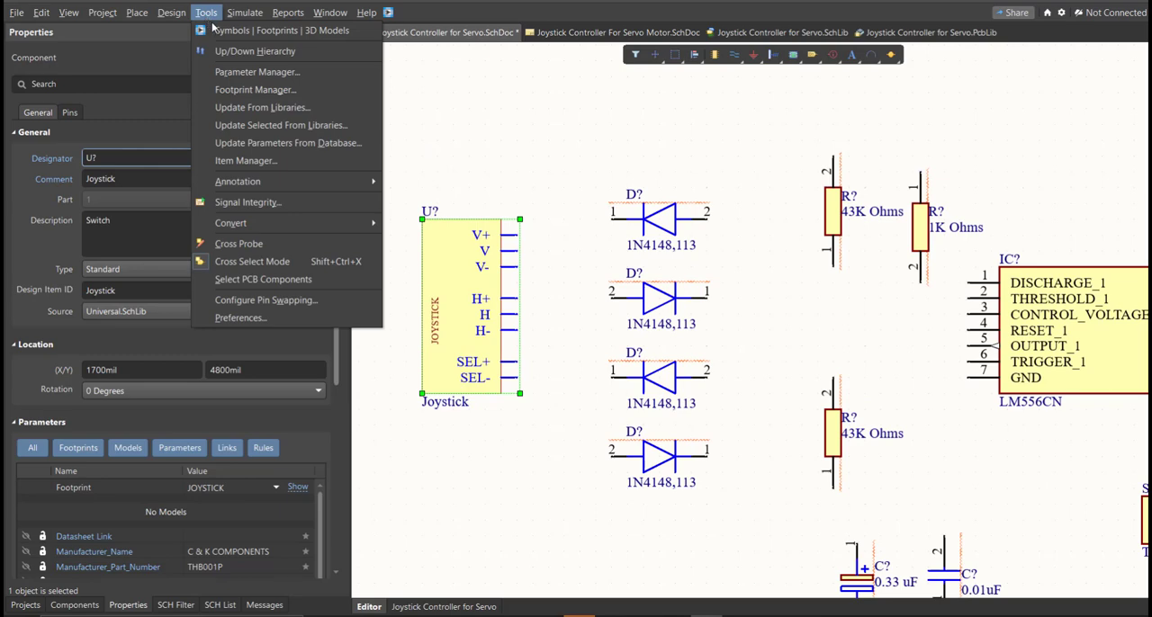
mouse_move(360, 181)
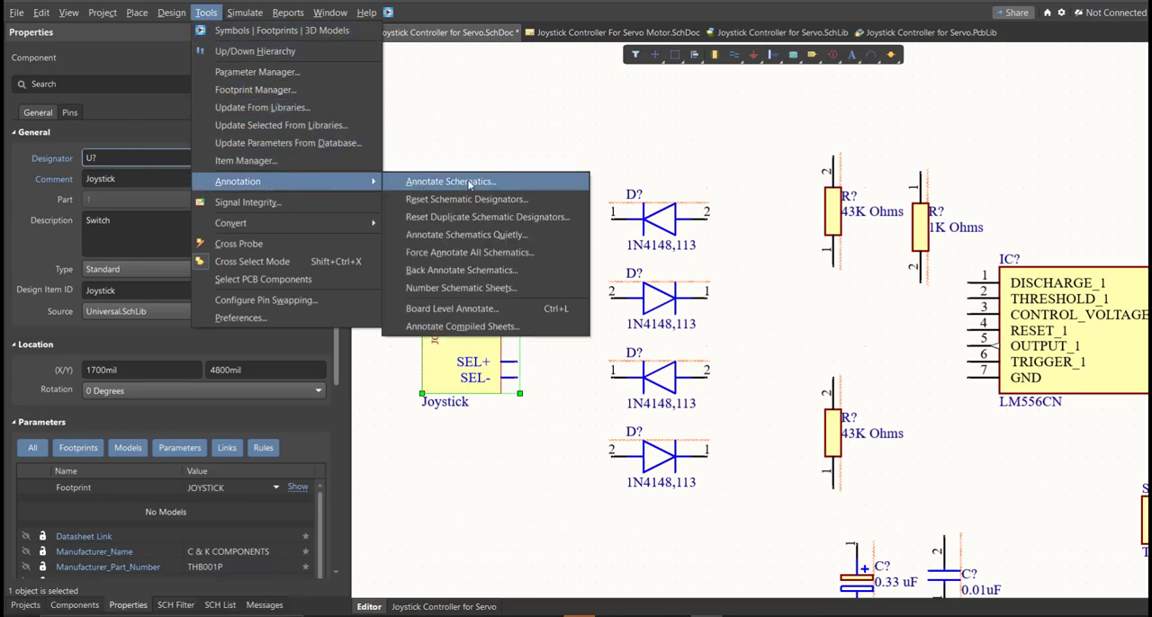
click(530, 182)
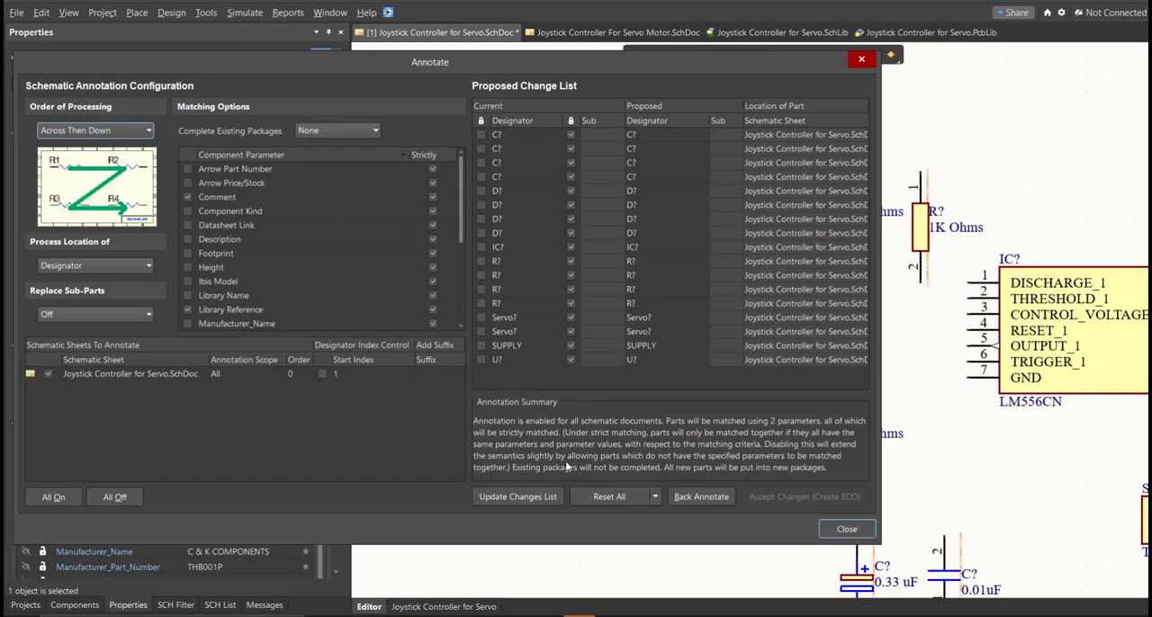
click(545, 497)
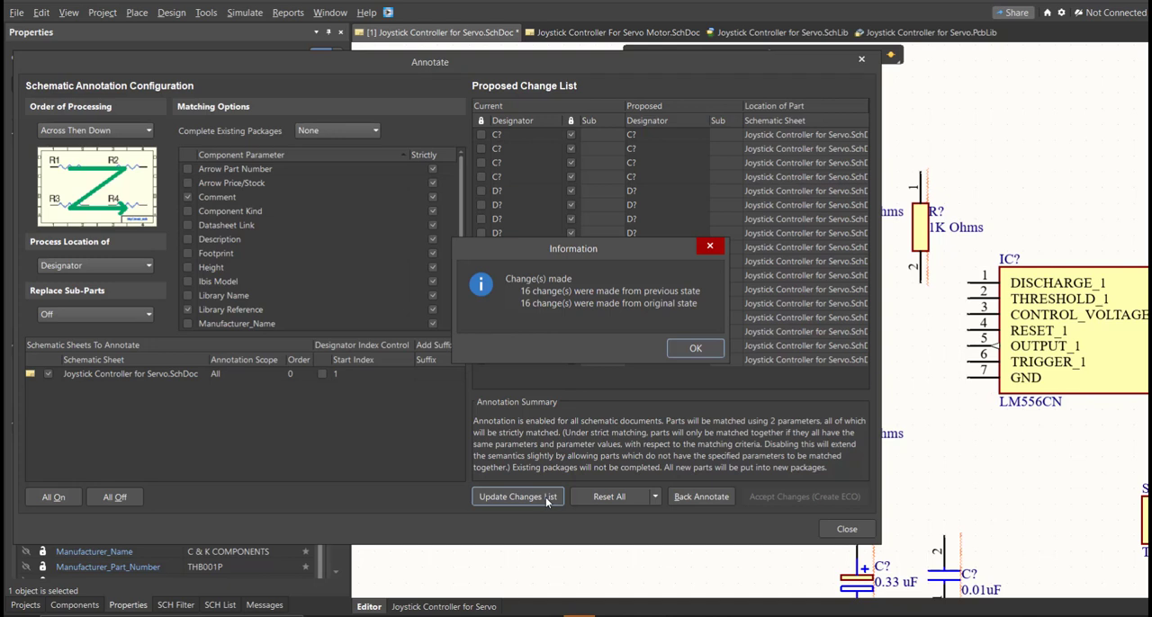
click(715, 353)
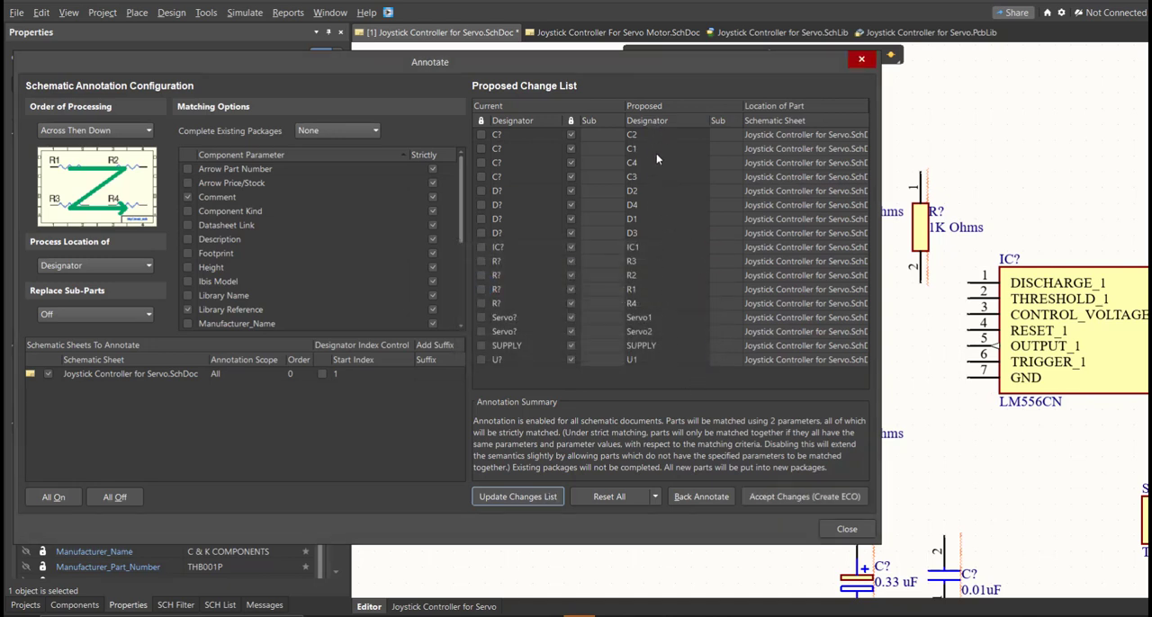
click(759, 501)
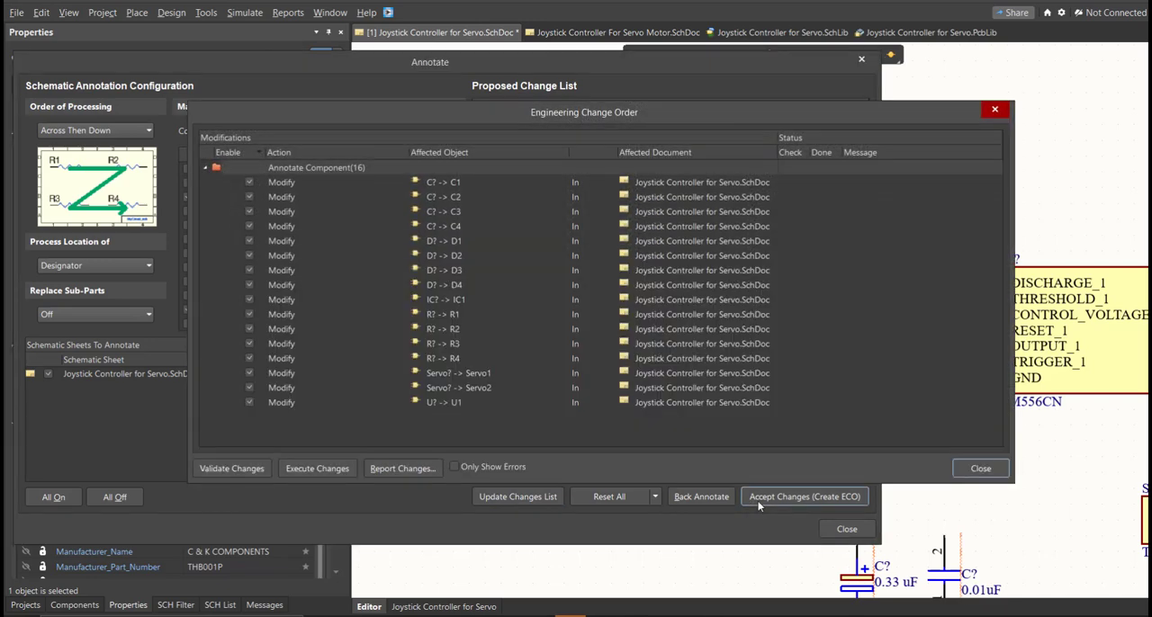
click(332, 475)
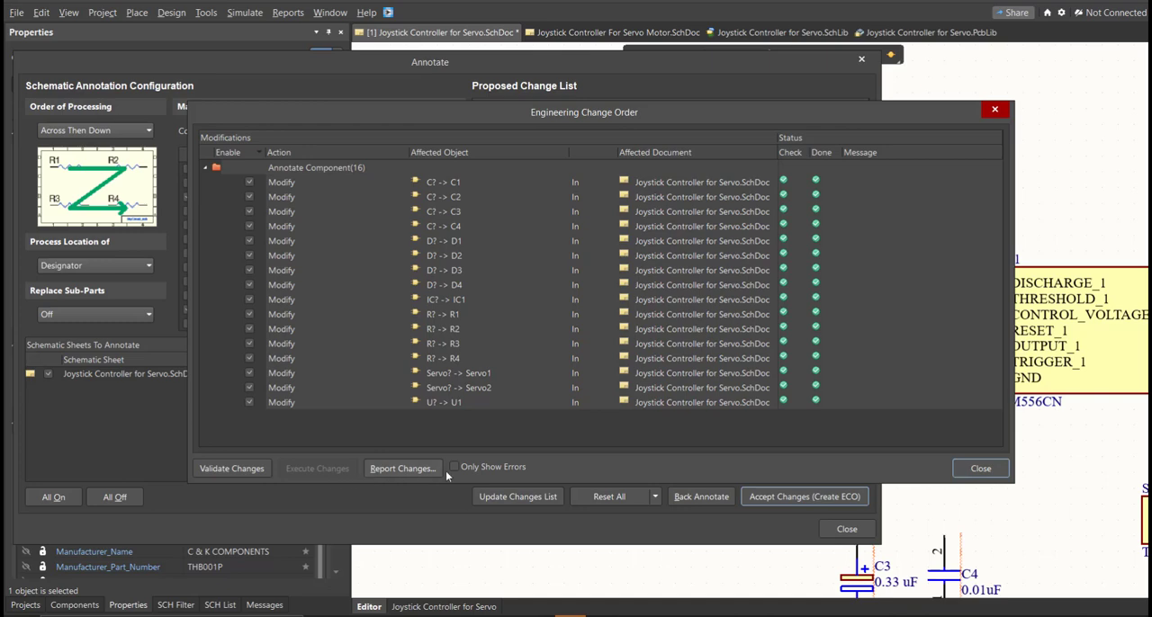
click(967, 470)
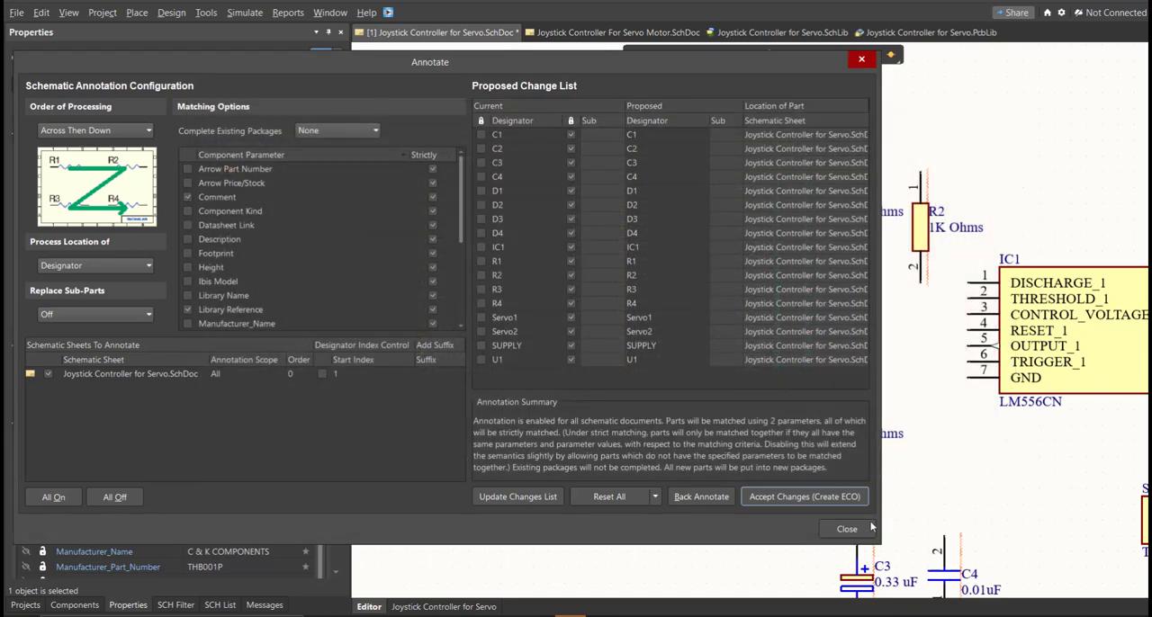
click(846, 529)
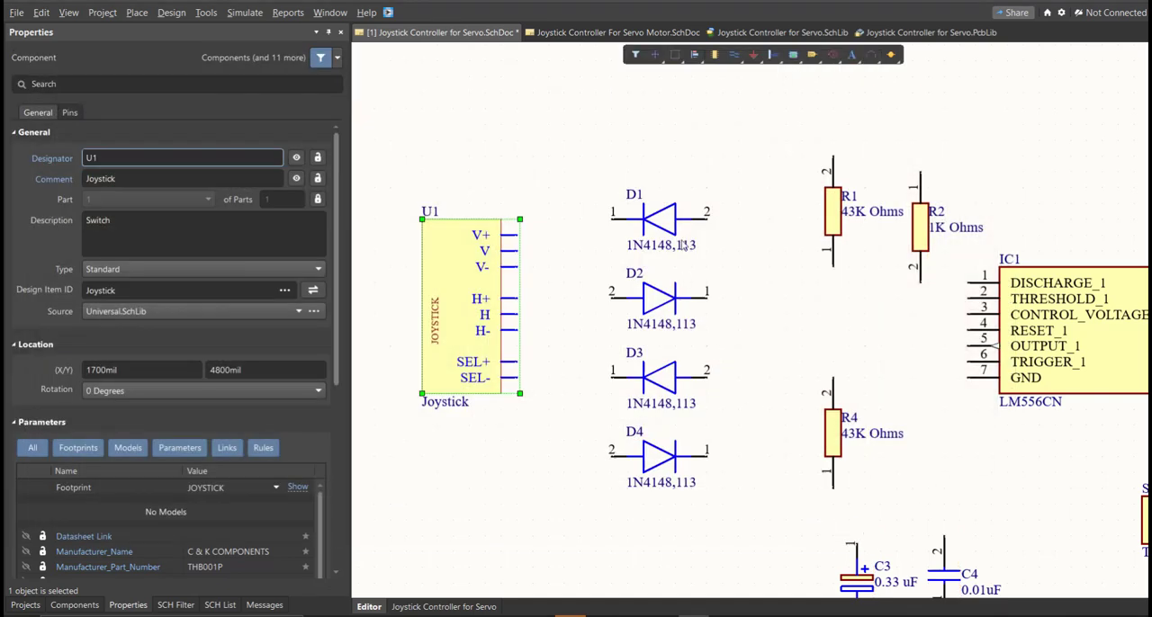
- Wire the joystick's V+ pin to pin 1 of diode D1
right_drag(996, 470, 841, 416)
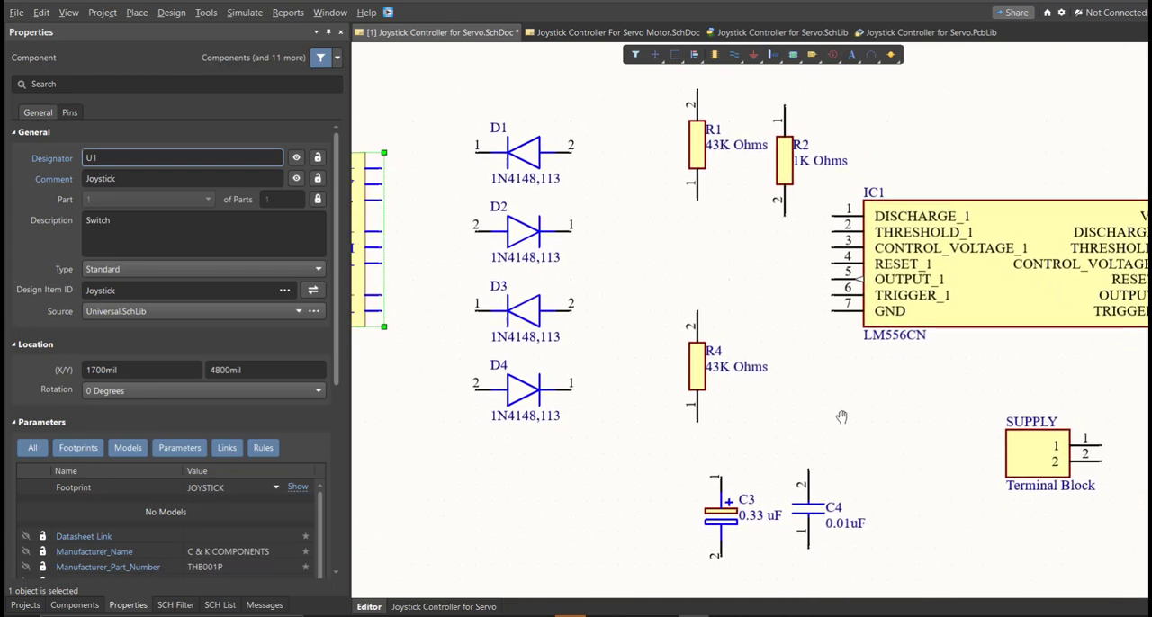
ctrl+scroll(841, 417, down, 3)
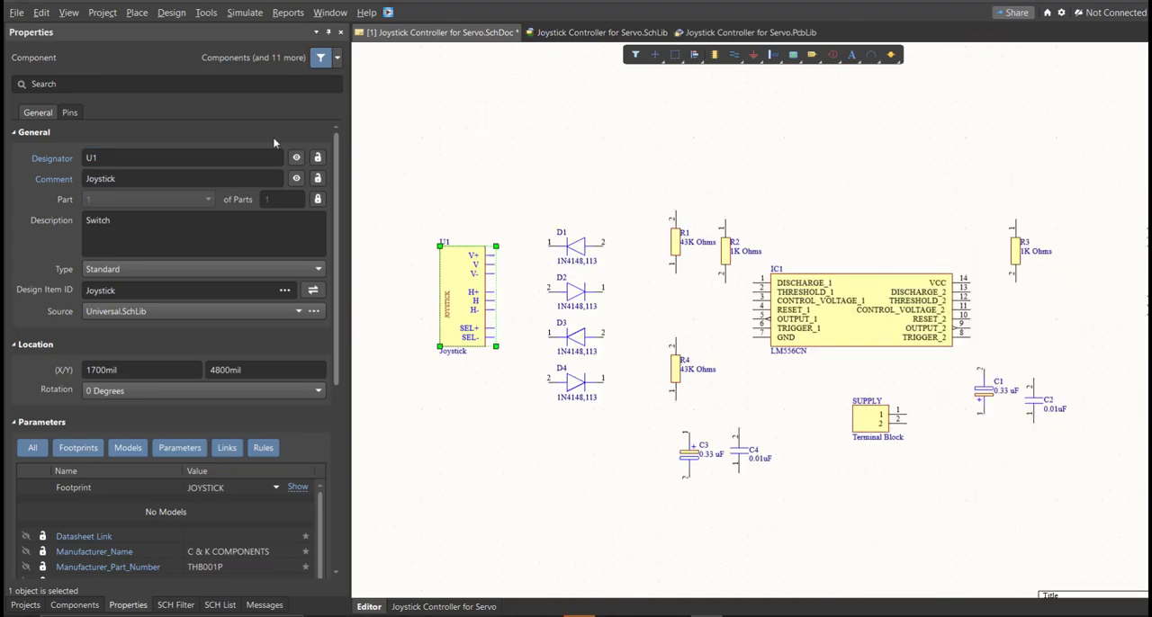
ctrl+scroll(450, 211, up, 4)
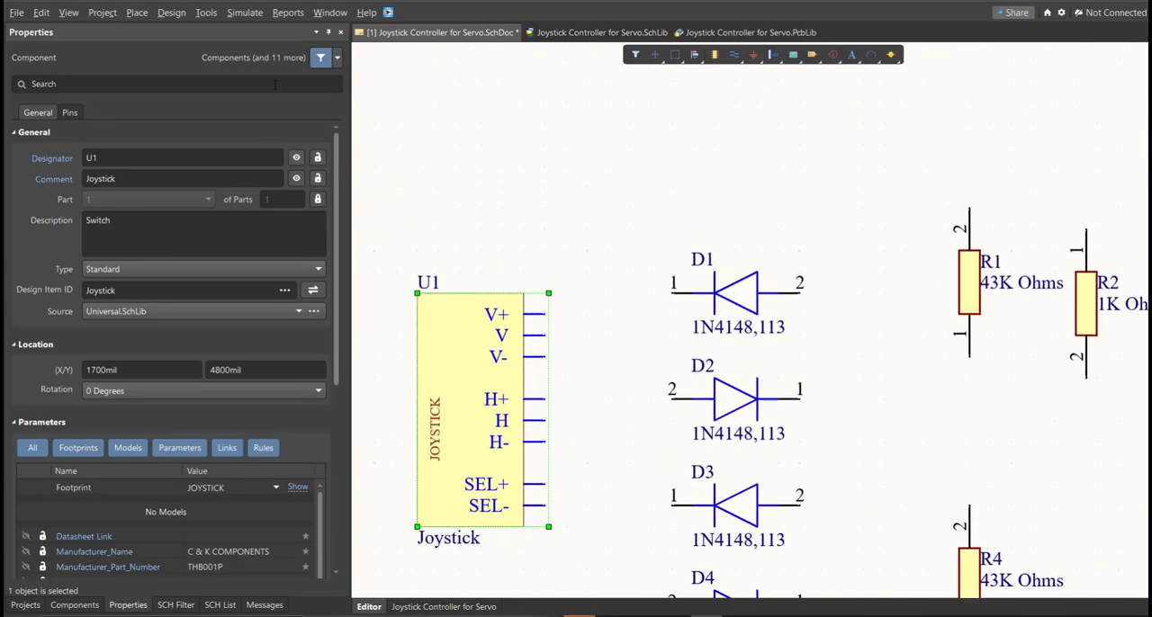
click(137, 12)
click(167, 104)
click(137, 14)
click(170, 101)
ctrl+scroll(581, 326, up, 2)
click(524, 306)
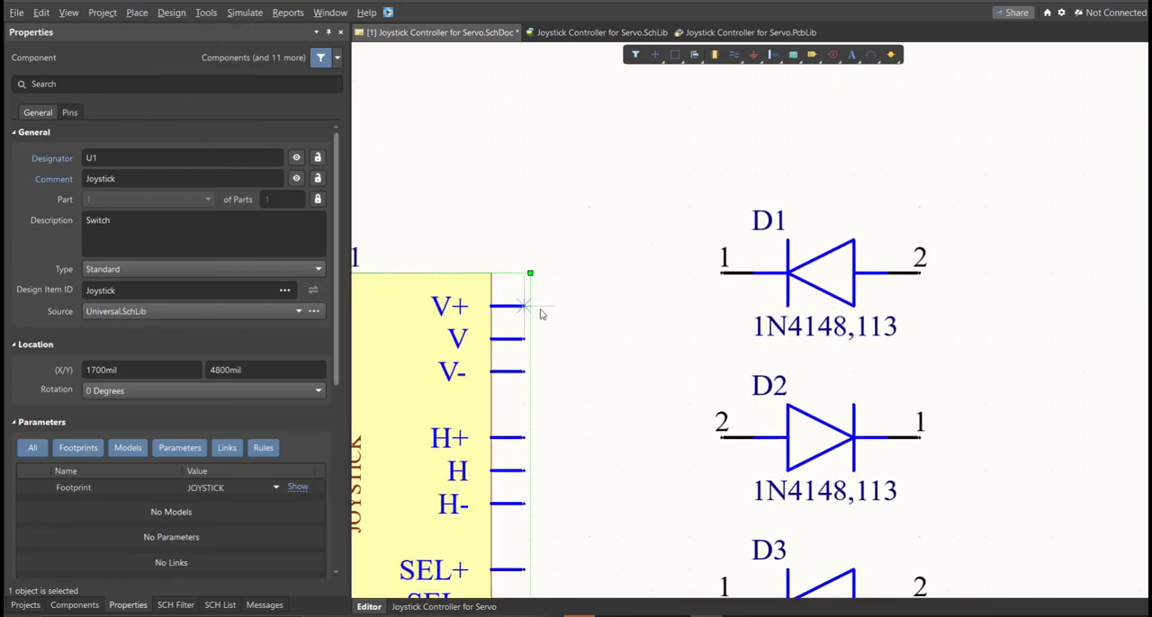
ctrl+scroll(631, 301, up, 2)
click(623, 271)
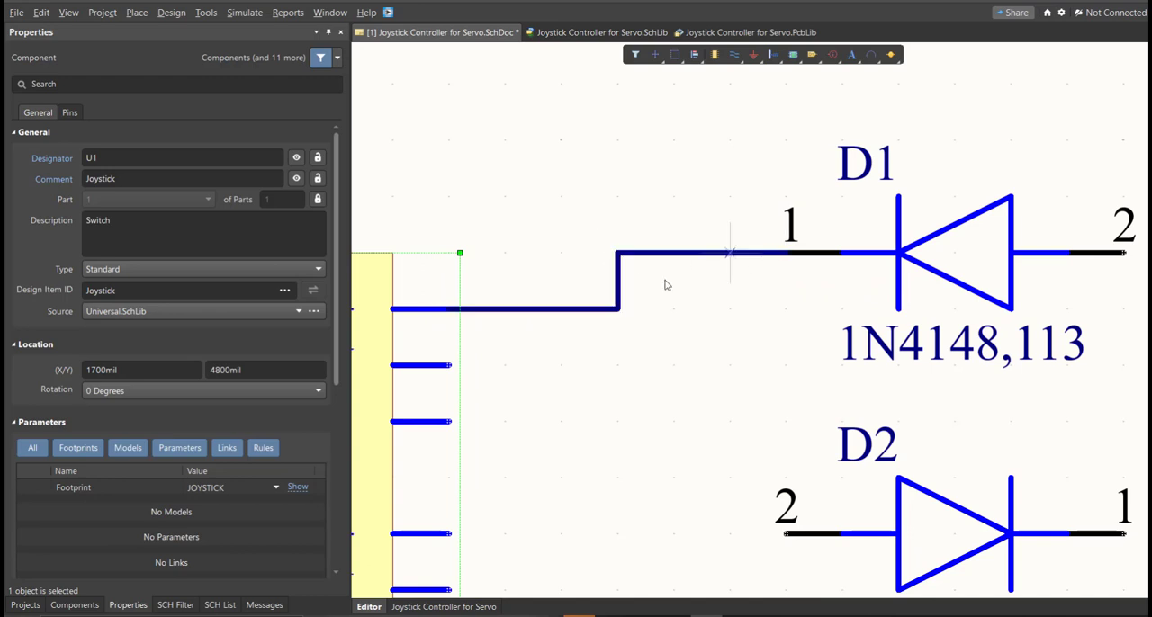
click(730, 253)
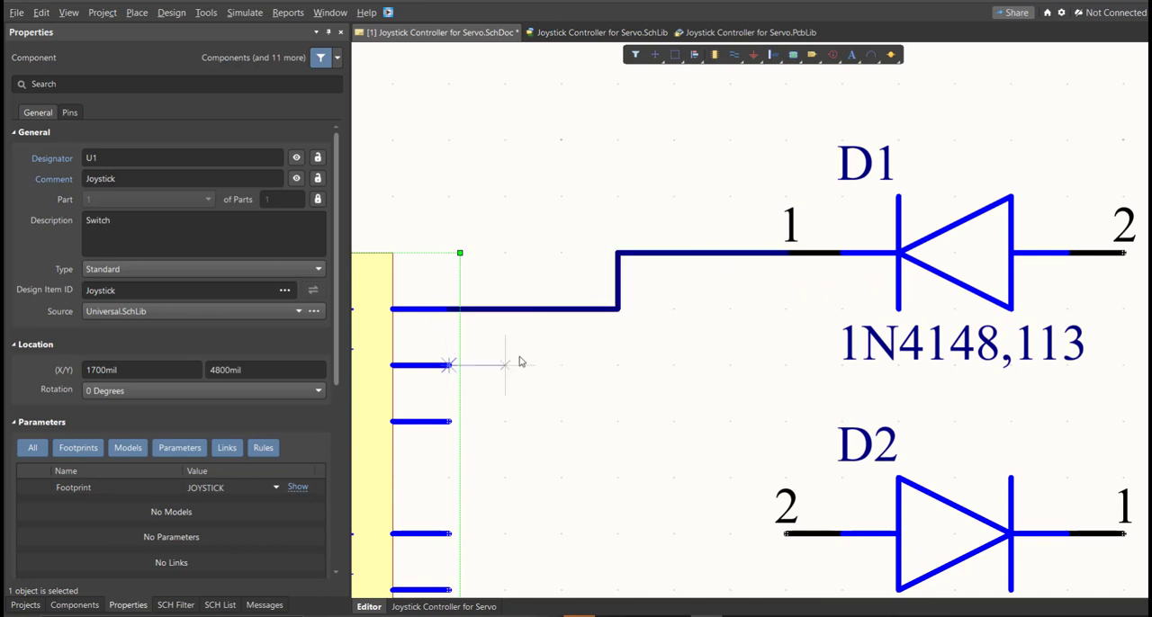
- Wire the joystick's V pin over the top of the circuit and down to IC1's TRIGGER_2 pin 8
ctrl+scroll(532, 211, down, 3)
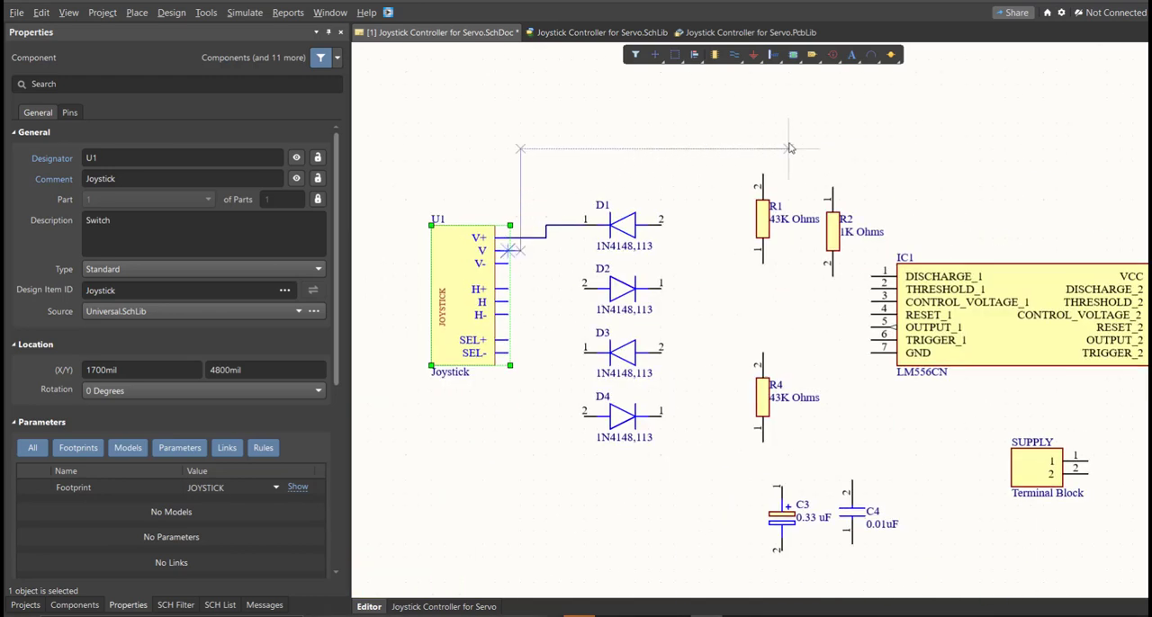
right_drag(917, 145, 639, 88)
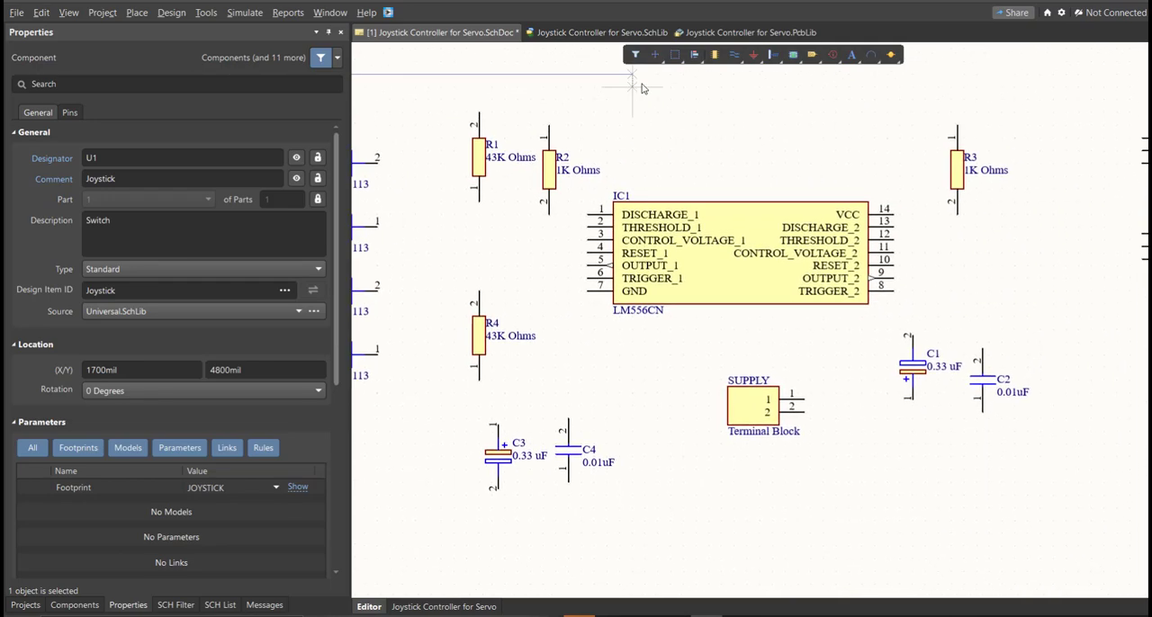
ctrl+scroll(656, 99, down, 3)
ctrl+scroll(797, 179, up, 5)
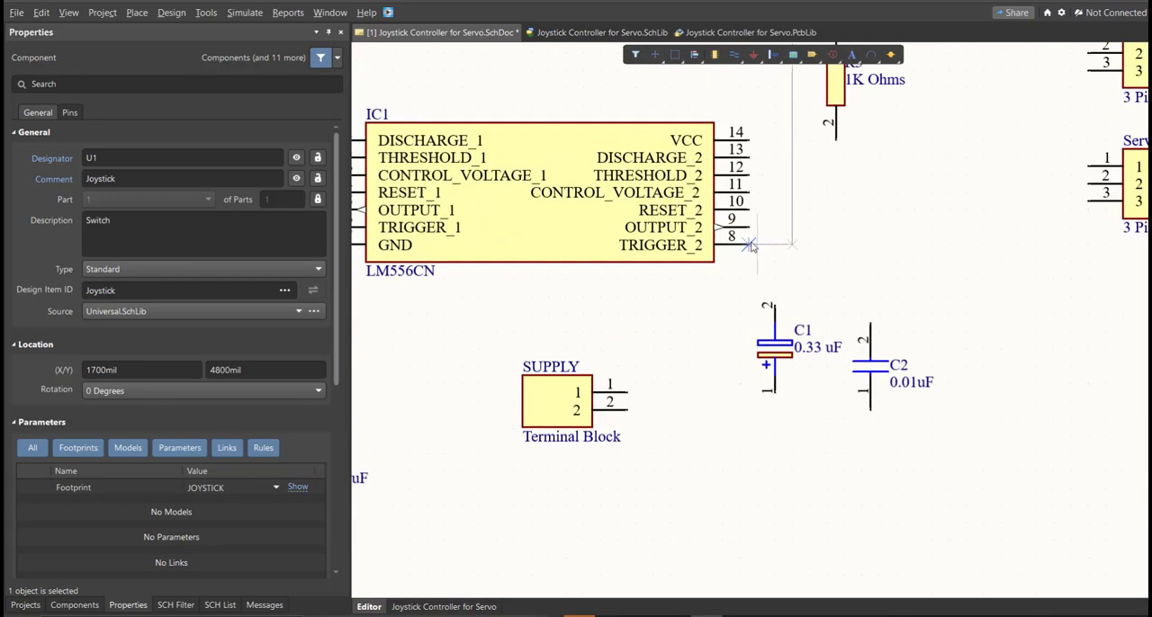
click(753, 247)
right_drag(611, 232, 877, 304)
ctrl+scroll(877, 304, down, 3)
ctrl+scroll(432, 271, up, 6)
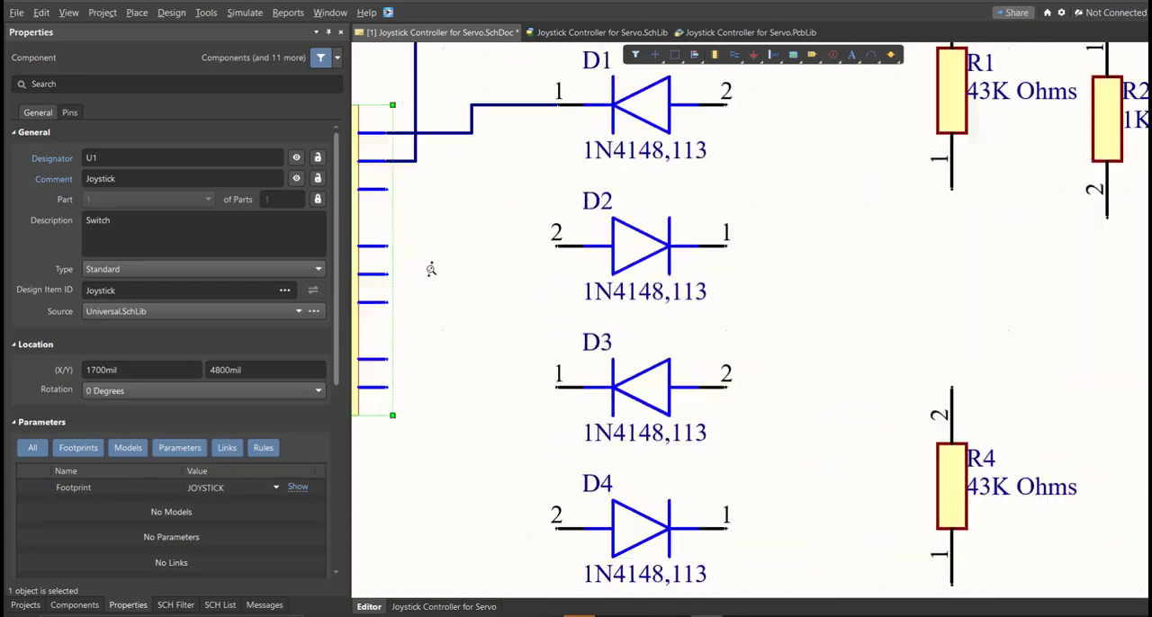
right_drag(646, 341, 888, 452)
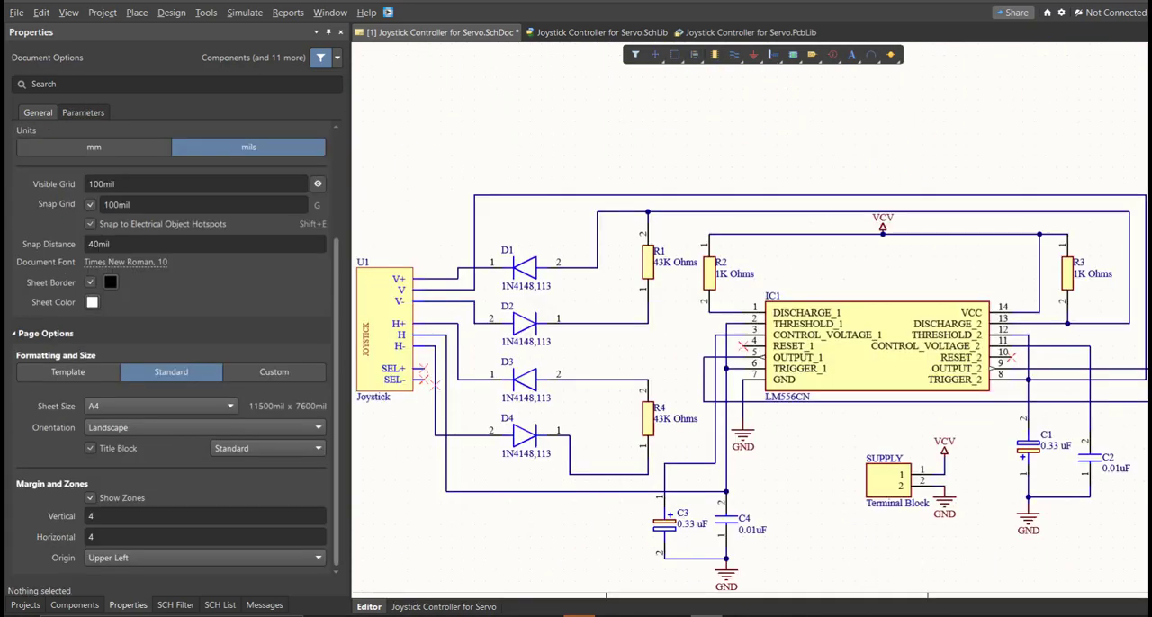
- Switch the sheet units to mm and give the page a custom size of 250 mm wide by 150 mm high
ctrl+scroll(715, 593, down, 5)
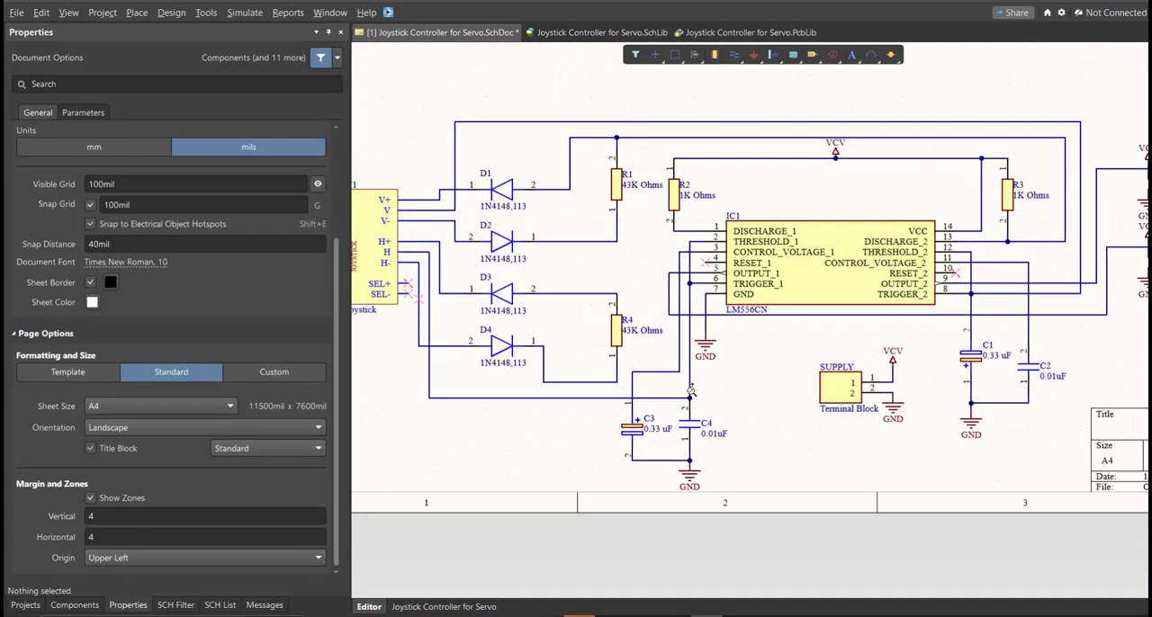
ctrl+scroll(681, 449, up, 2)
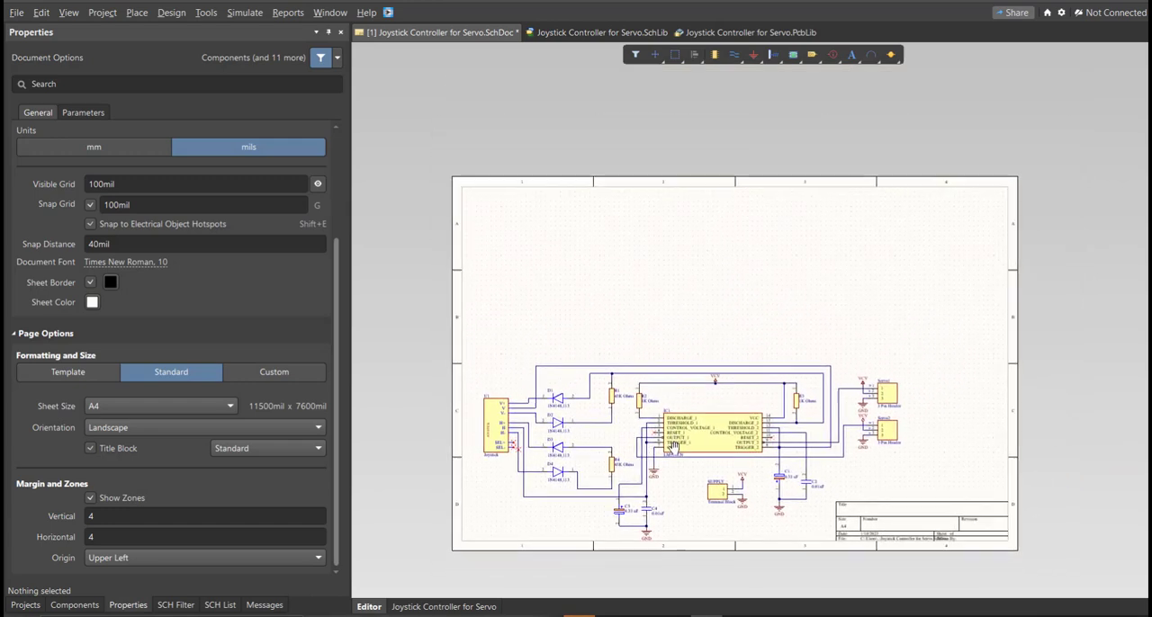
right_drag(678, 451, 673, 434)
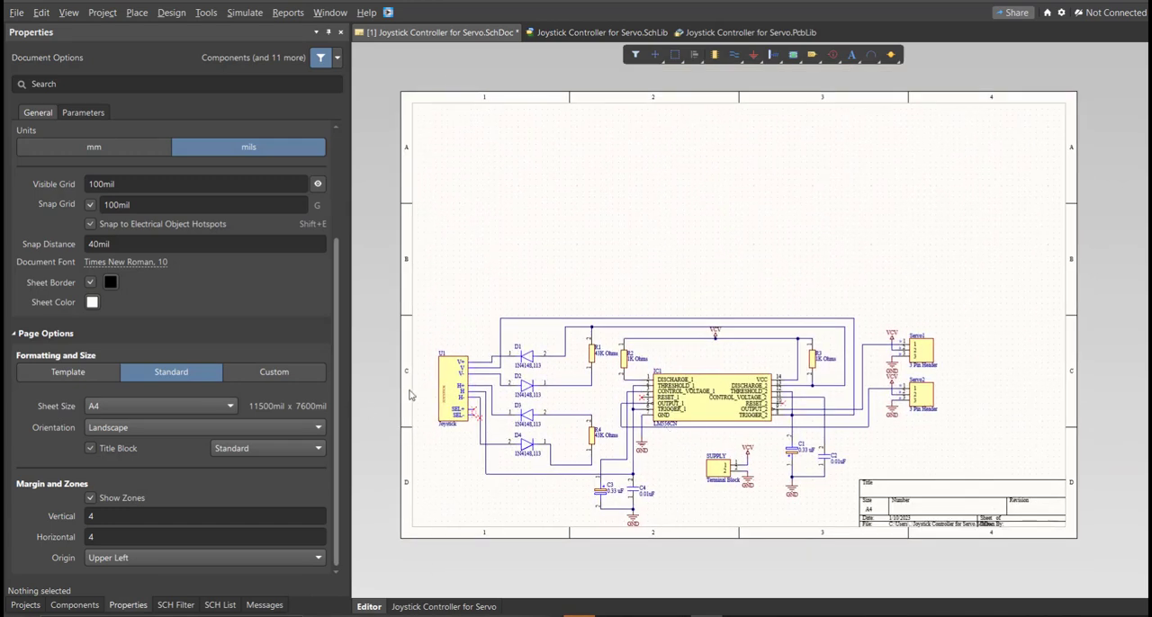
click(133, 606)
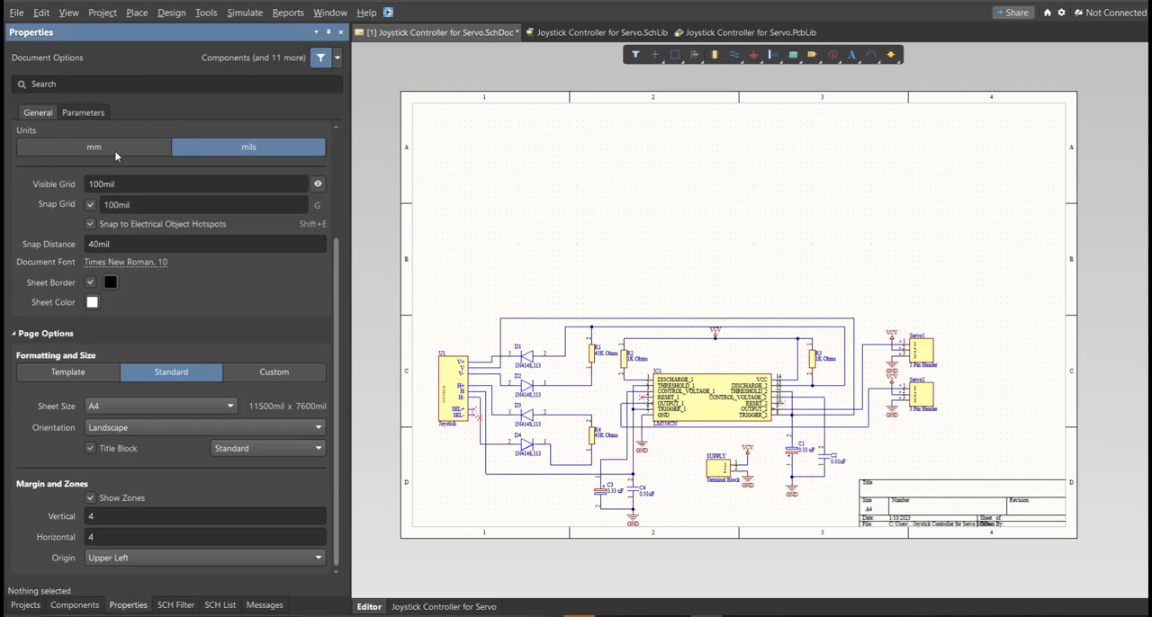
click(94, 148)
click(252, 374)
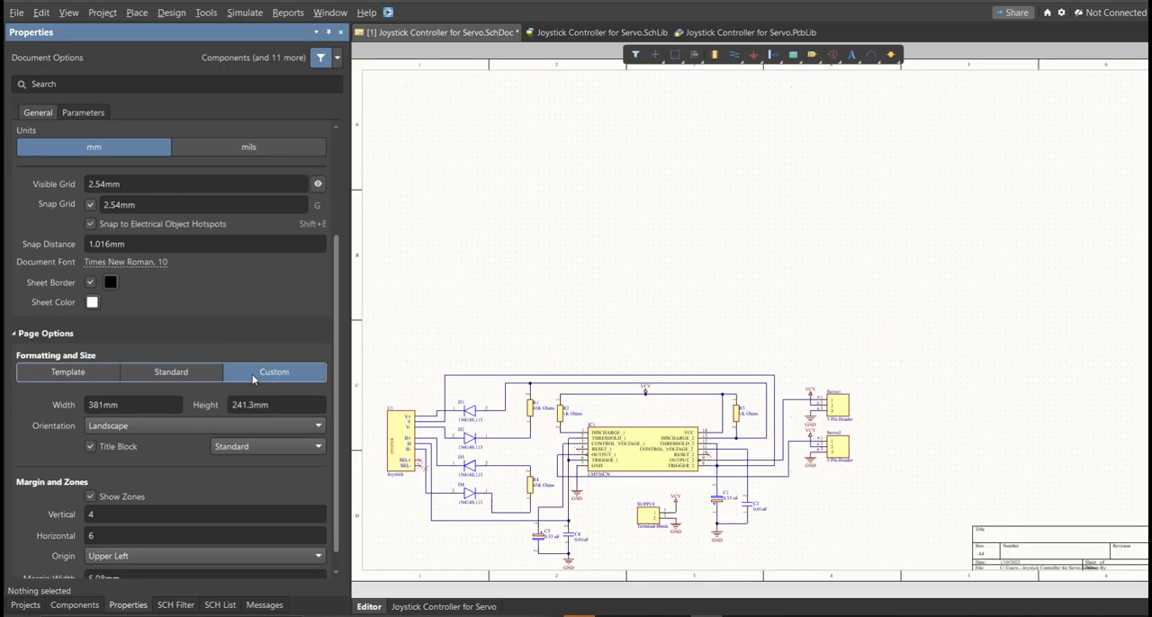
click(174, 406)
text(2)
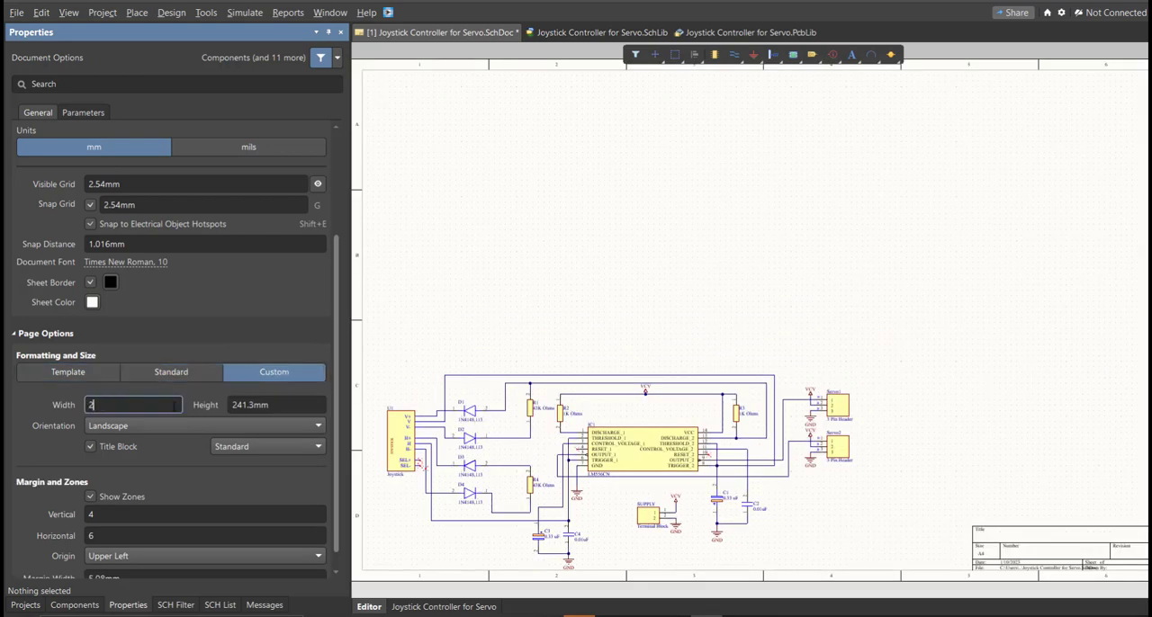
text(50)
key(Tab)
text(1)
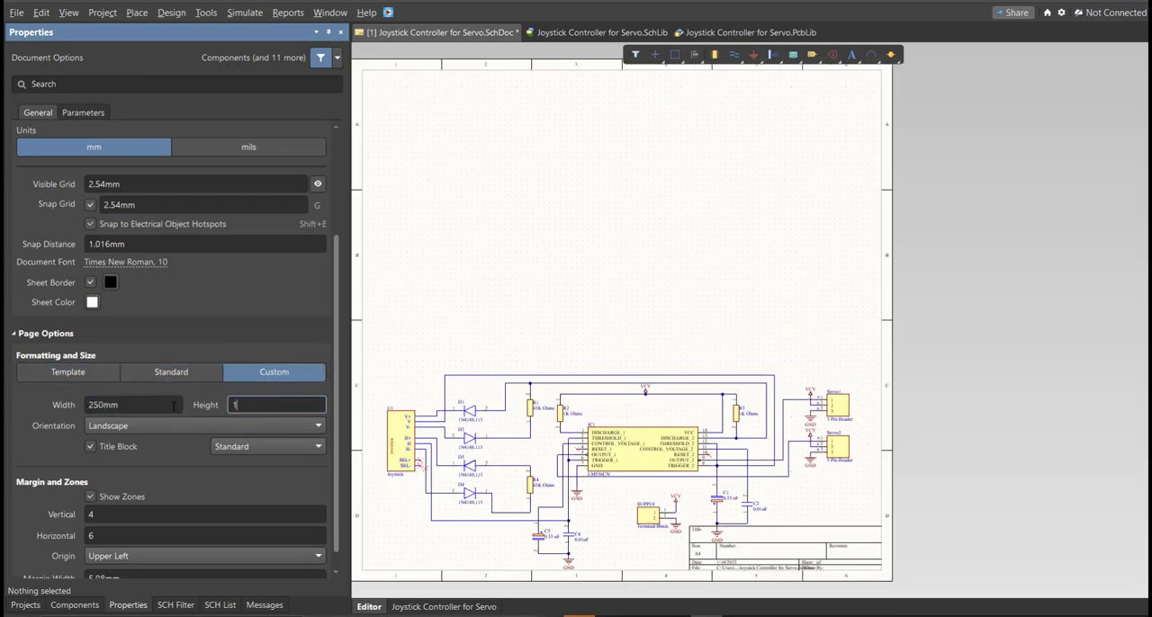
text(50)
key(Return)
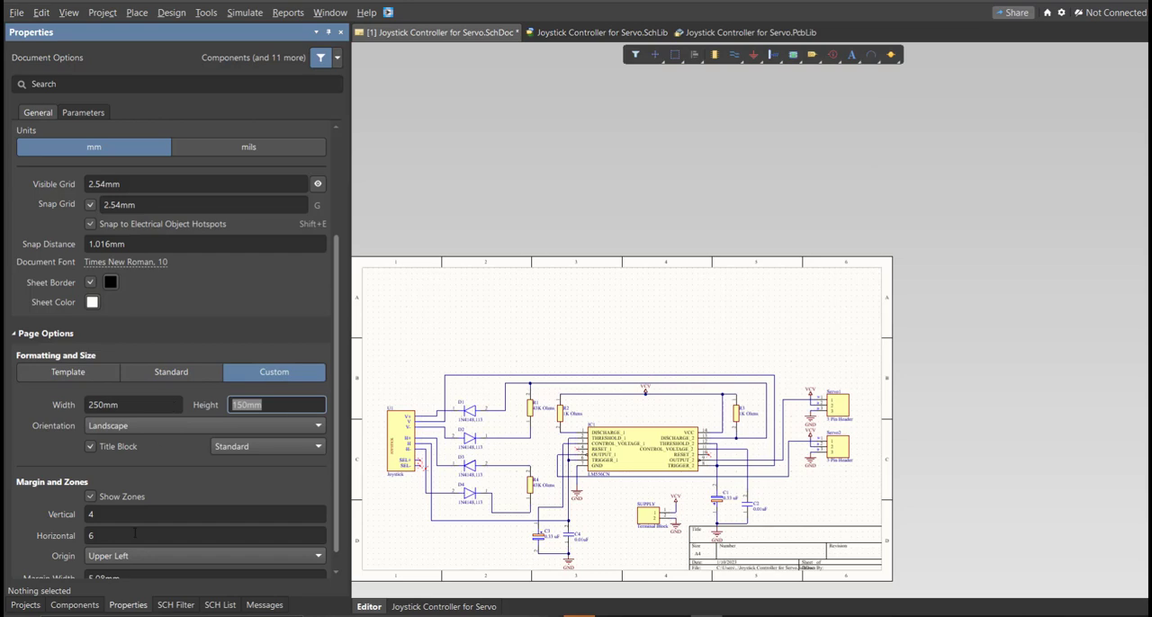
- Set the sheet's margin zones to 2 vertical and 4 horizontal
click(141, 520)
text(2)
key(Tab)
text(4)
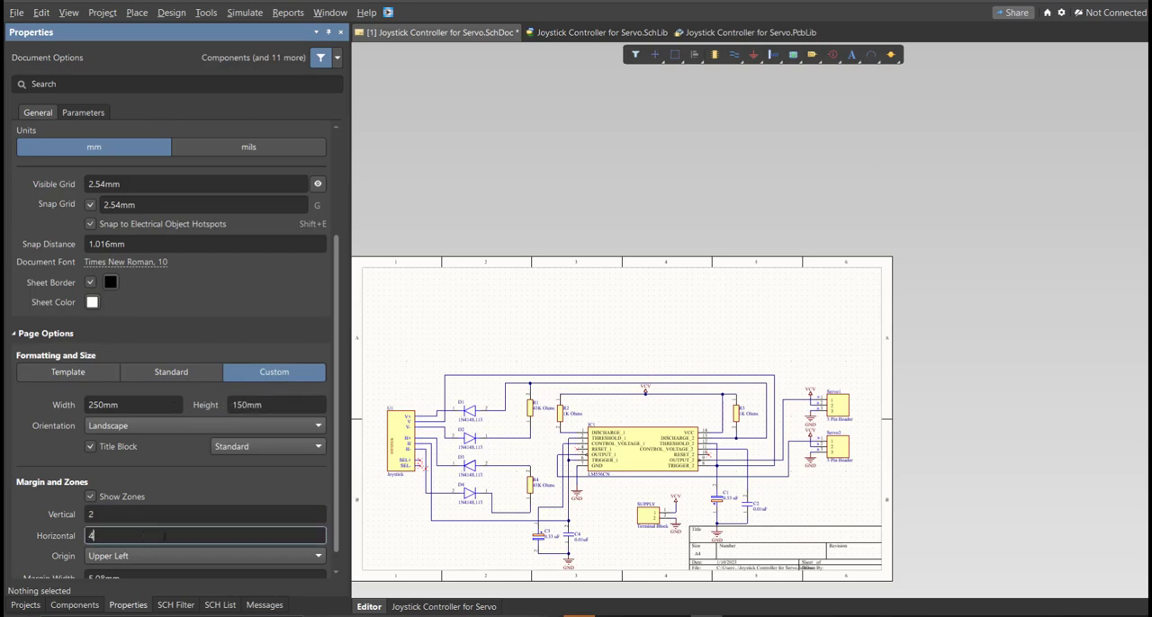
key(Return)
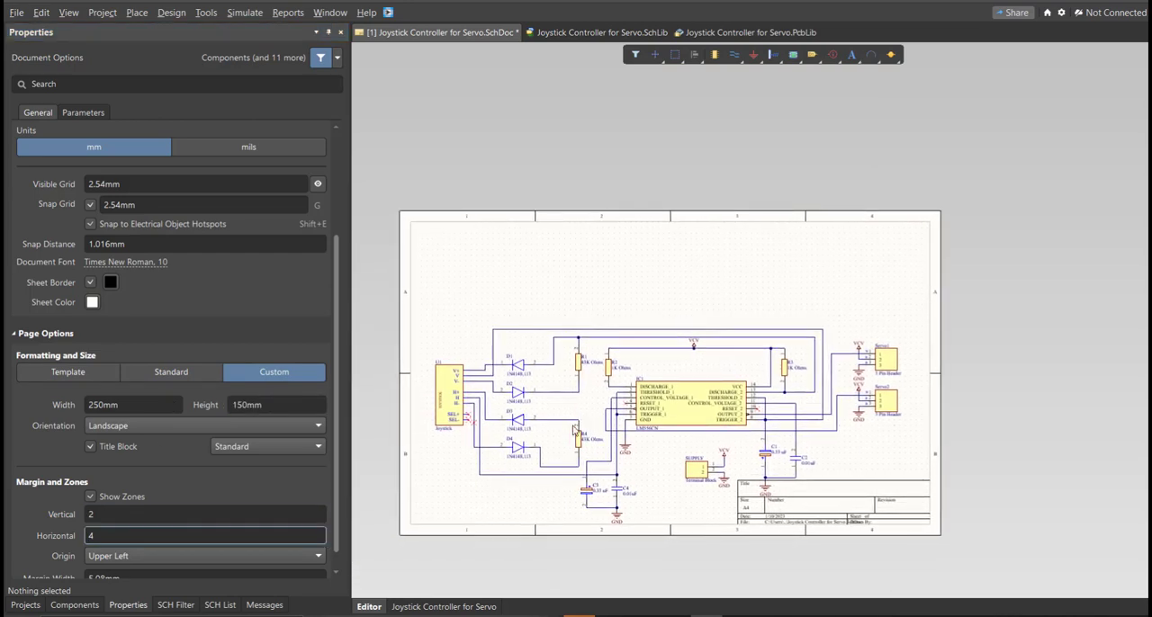
- Select the entire circuit and move it up so it sits centred on the resized sheet
key(ctrl+a)
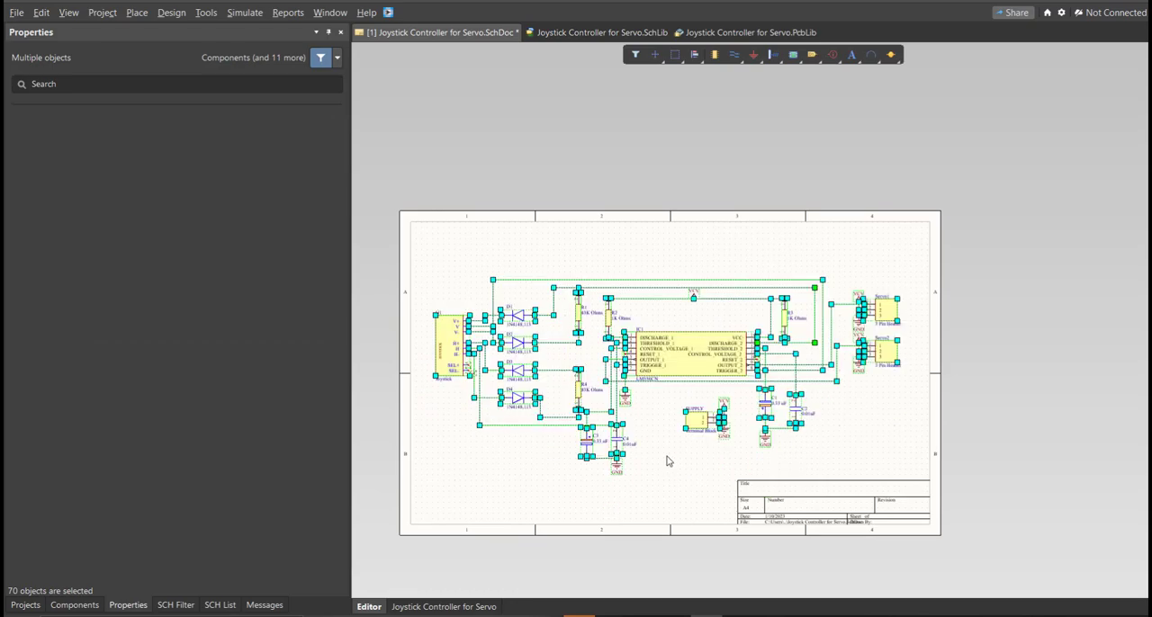
click(546, 345)
ctrl+scroll(546, 346, up, 1)
middle_drag(546, 346, 547, 341)
right_drag(587, 365, 653, 349)
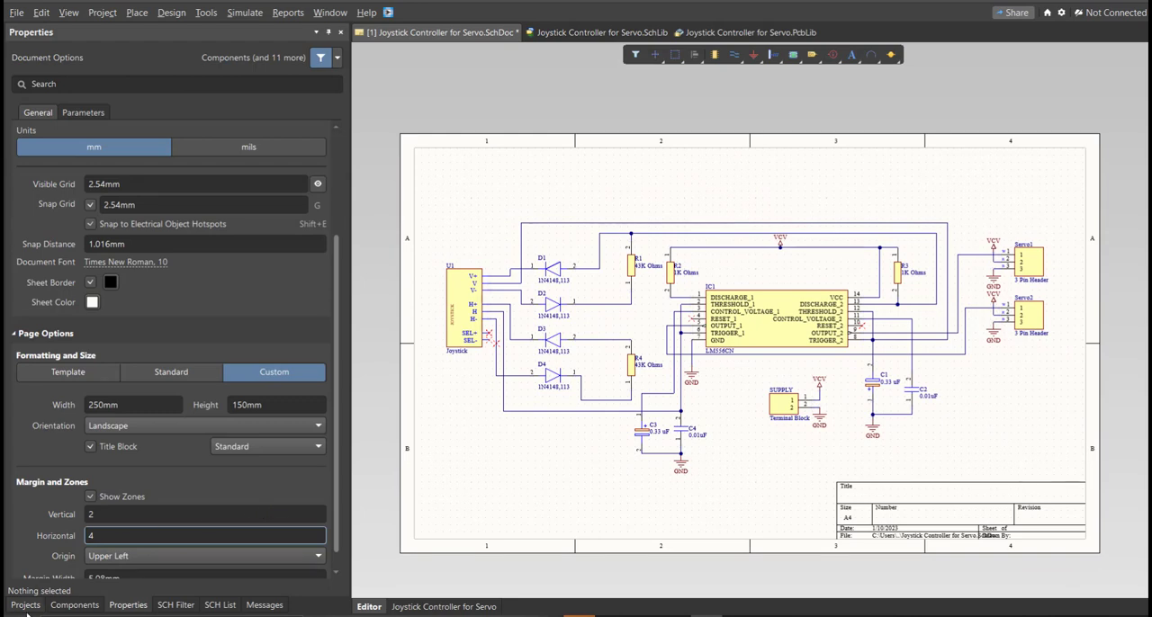
- Show the project tree and save the Joystick Controller for Servo schematic document
click(26, 605)
key(f)
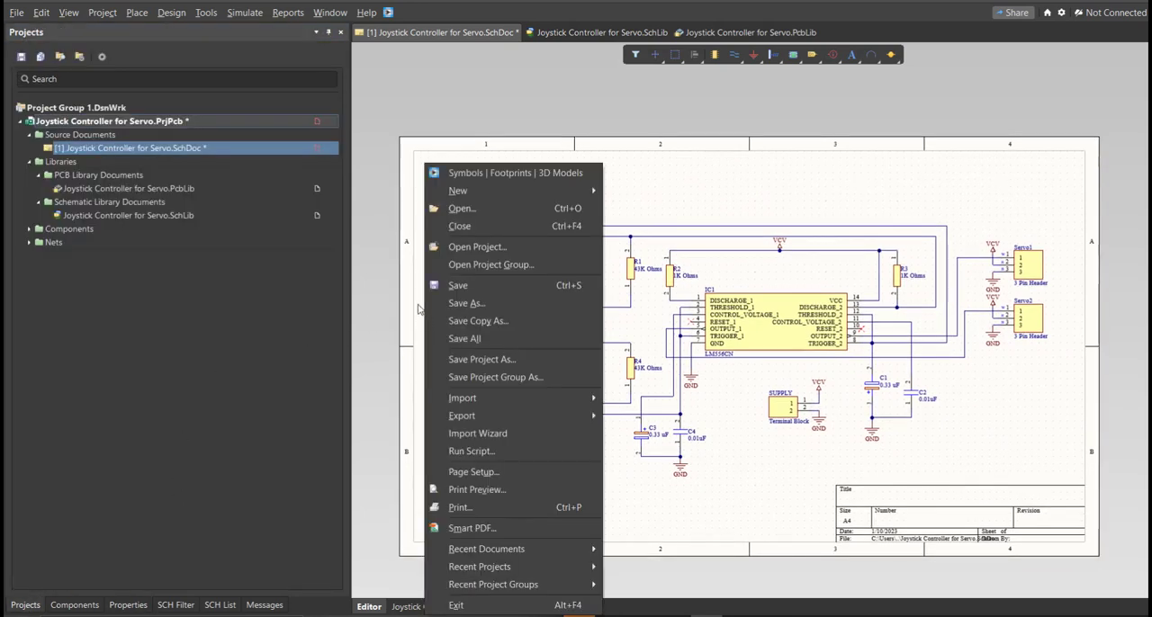
key(s)
- Validate the Joystick Controller for Servo PCB project and show the compile messages
right_click(316, 128)
click(363, 131)
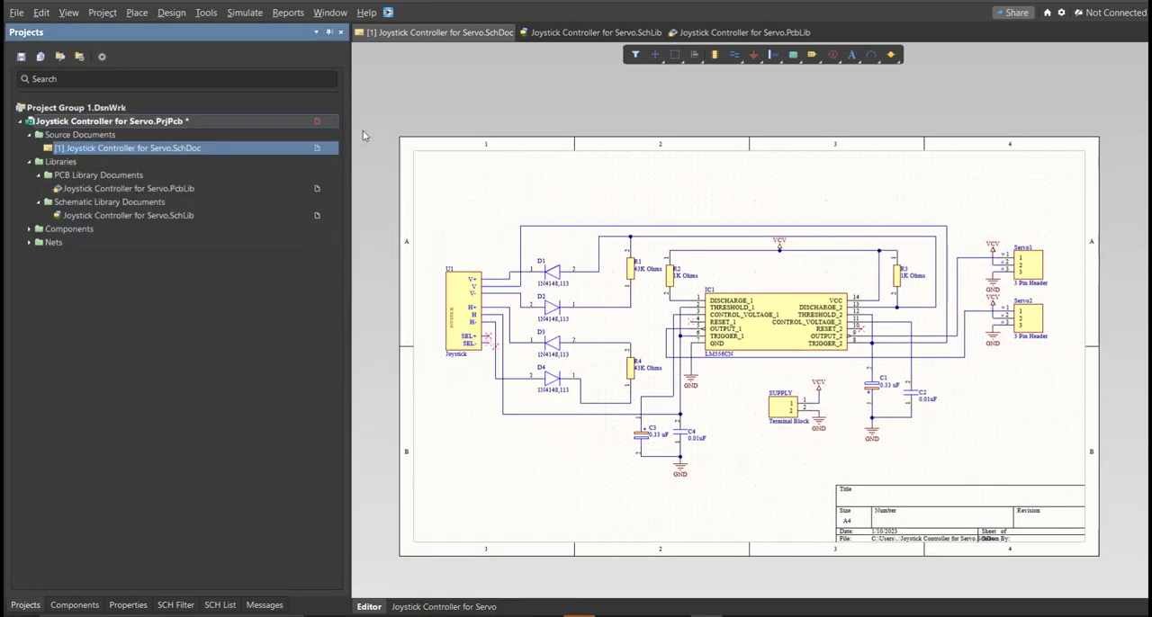
click(261, 606)
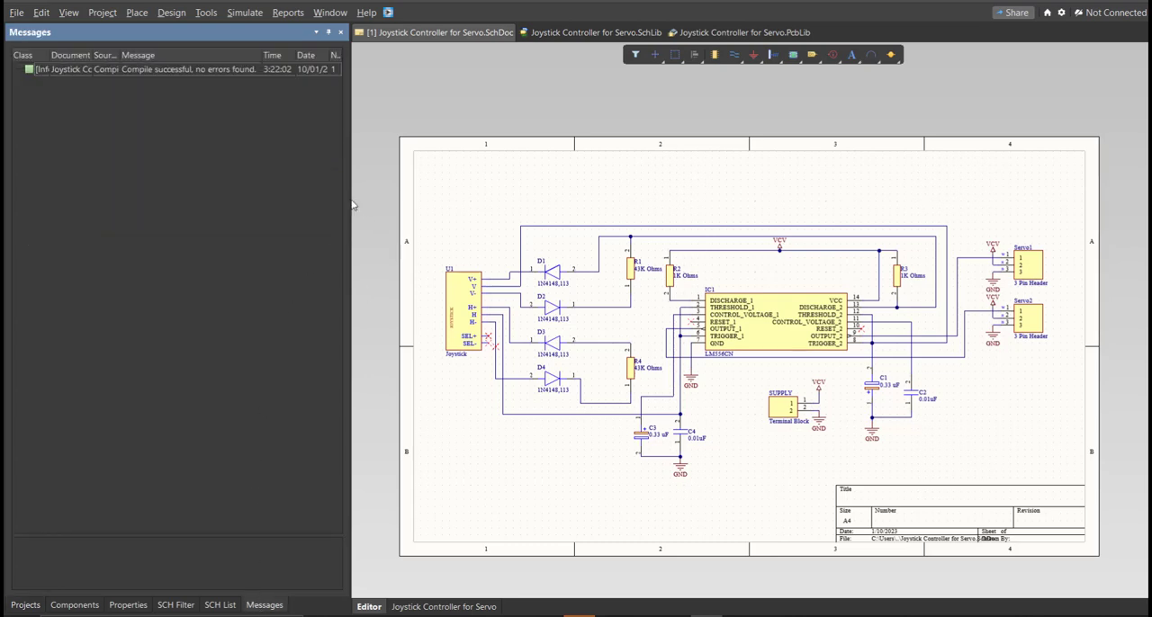
- Show the project tree and add a new PCB document to the Joystick Controller for Servo project
mouse_move(350, 198)
mouse_down()
mouse_move(442, 188)
mouse_move(350, 198)
mouse_up()
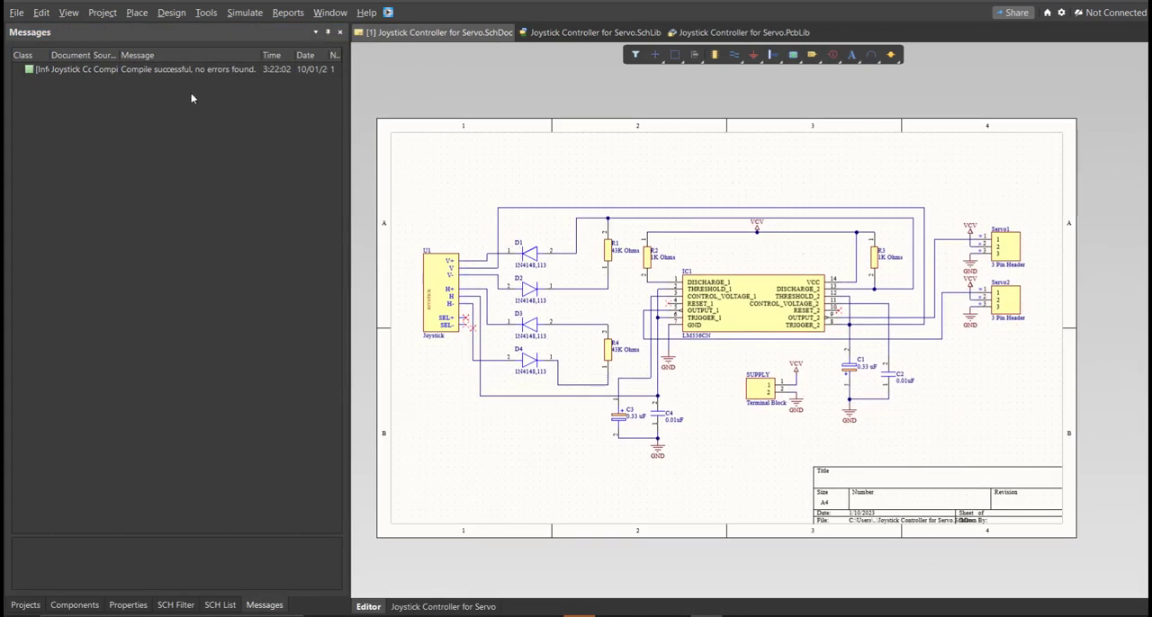
click(25, 604)
click(17, 13)
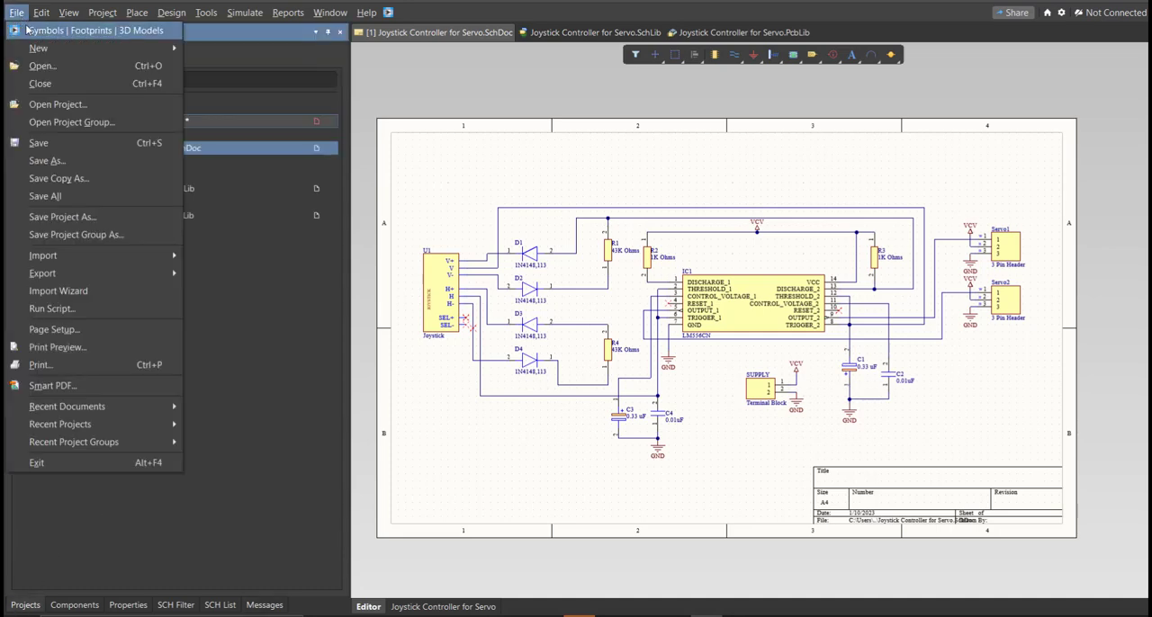
mouse_move(38, 48)
click(261, 88)
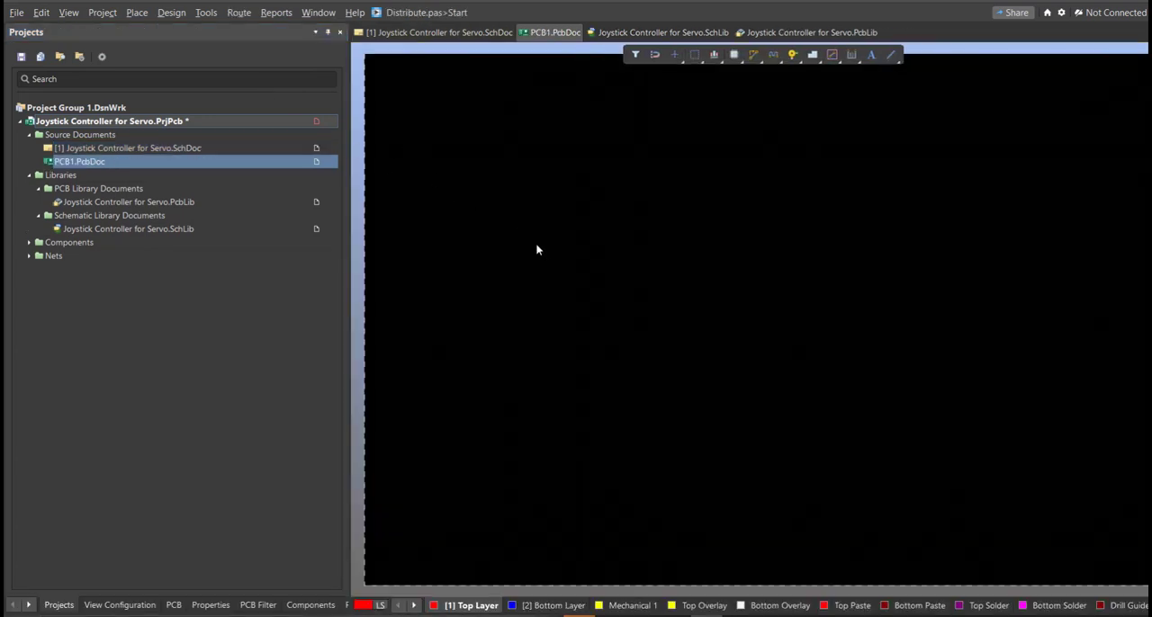
- Save the new PCB document as Joystick Controller for Servo in the project folder
key(ctrl+s)
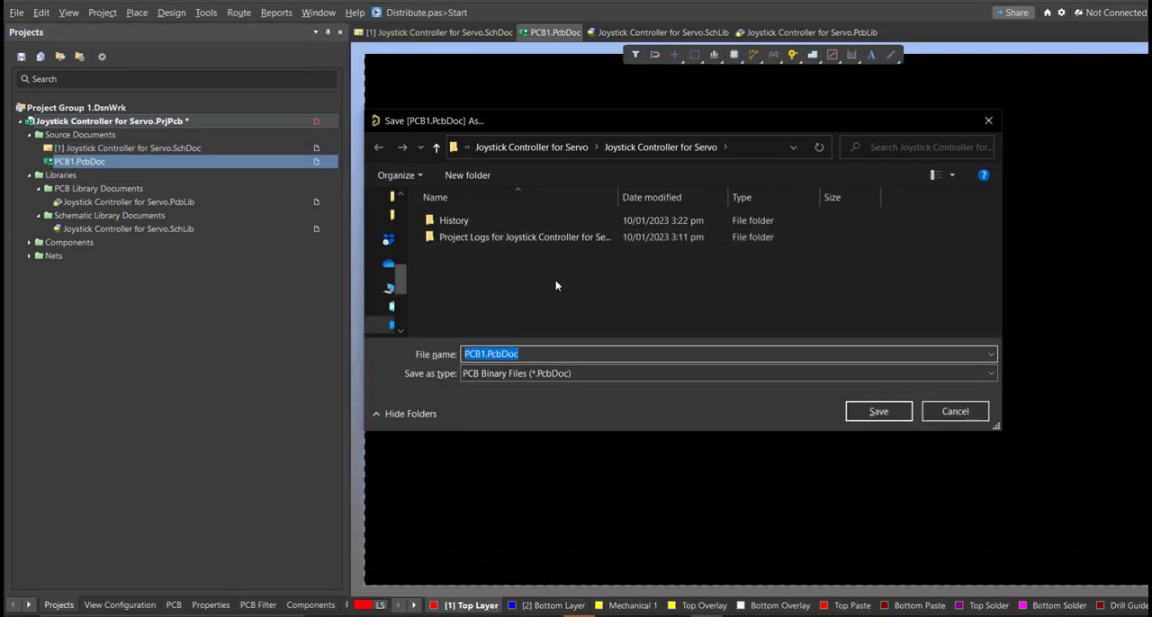
text(s)
text(J)
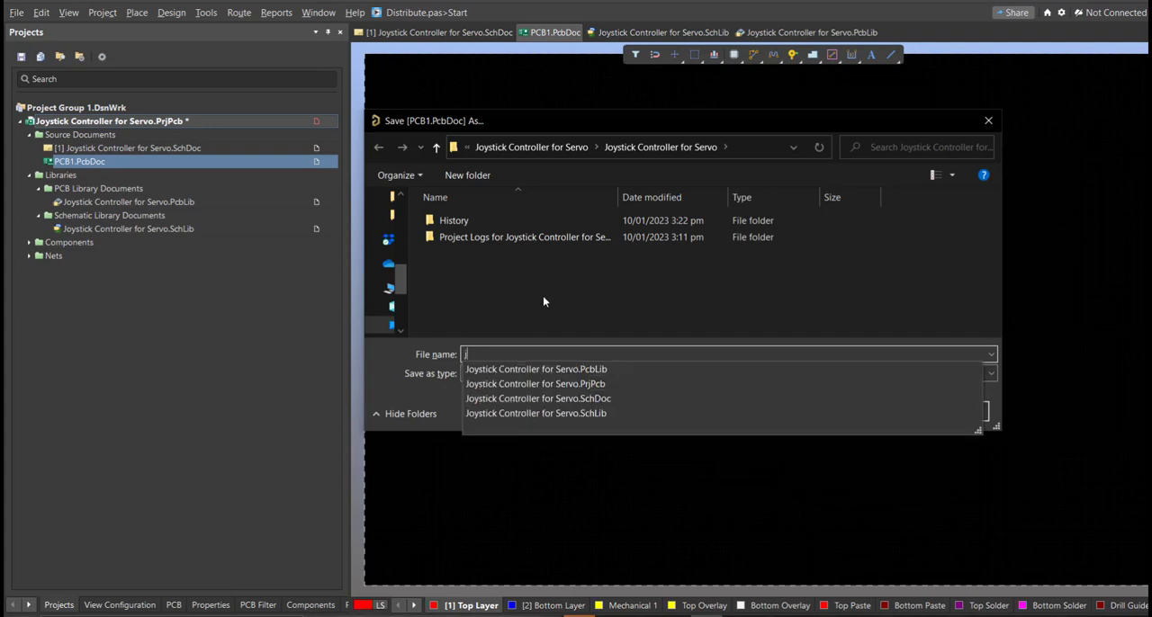
click(572, 371)
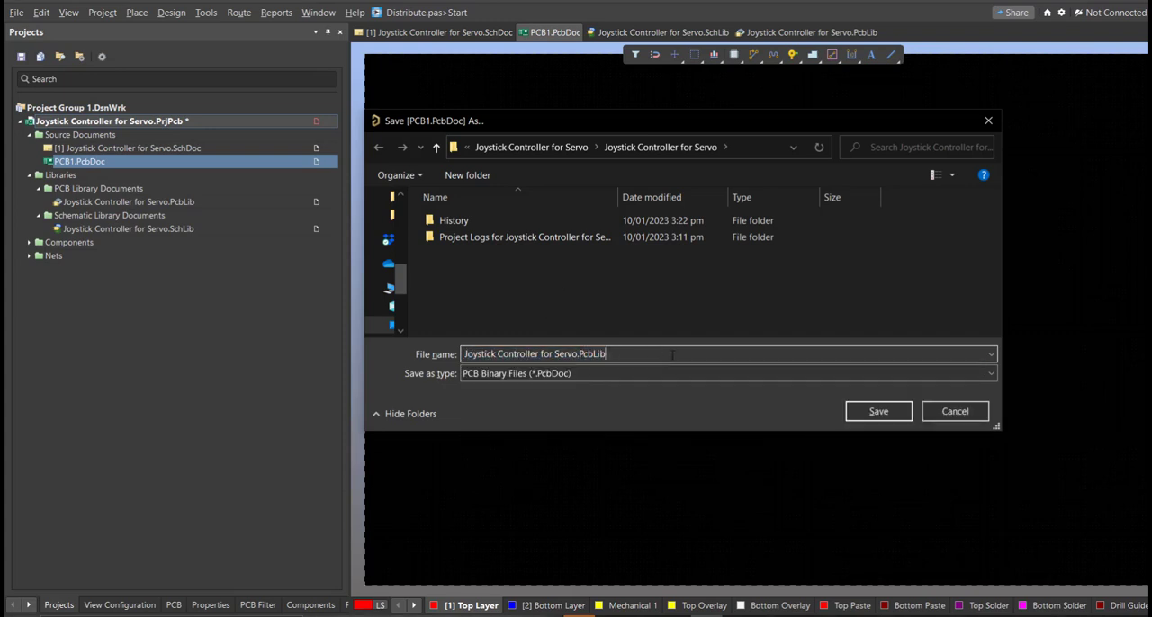
key(BackSpace)
key(BackSpace)
key(BackSpace)
key(BackSpace)
key(BackSpace)
key(BackSpace)
key(BackSpace)
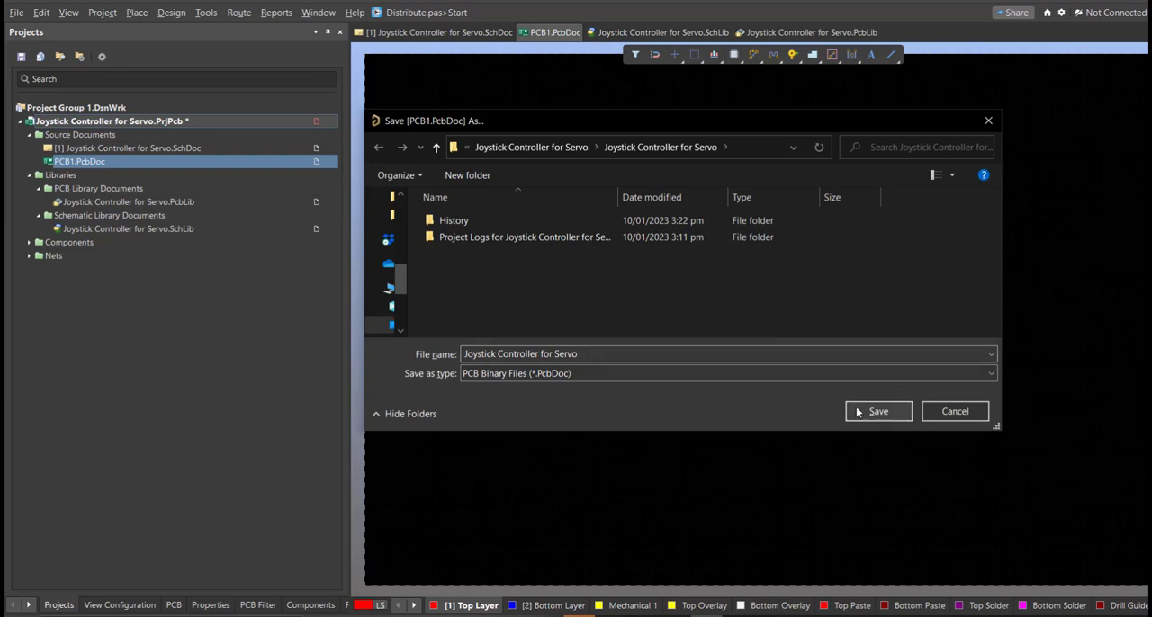
click(857, 411)
- Save the Joystick Controller for Servo project with its new PCB document
right_drag(734, 392, 723, 385)
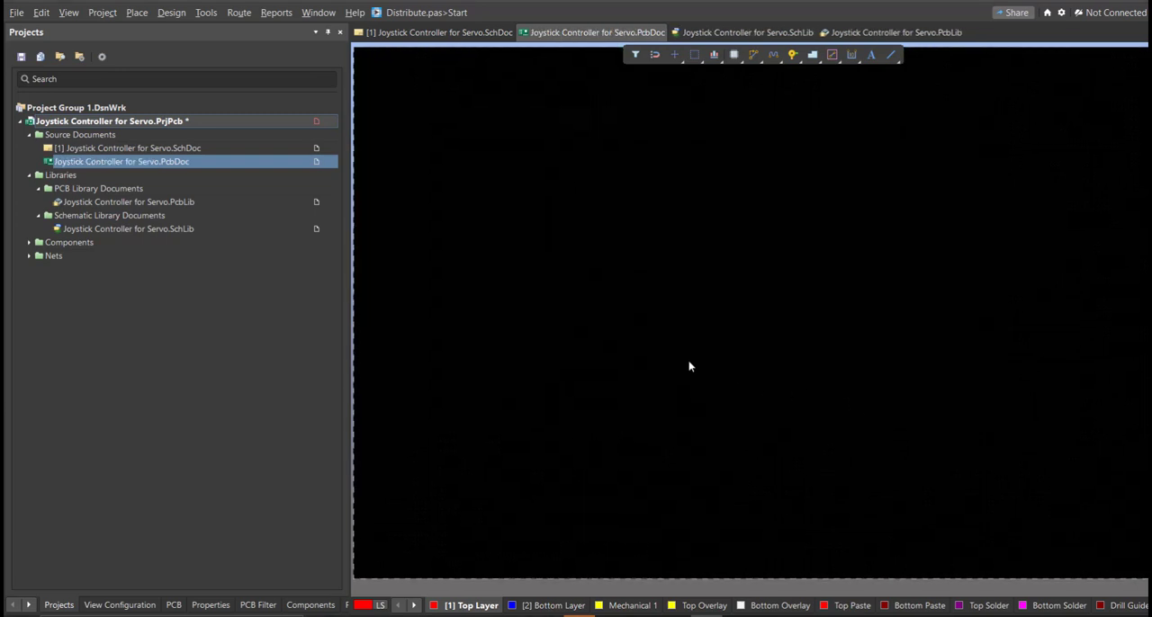
right_click(313, 125)
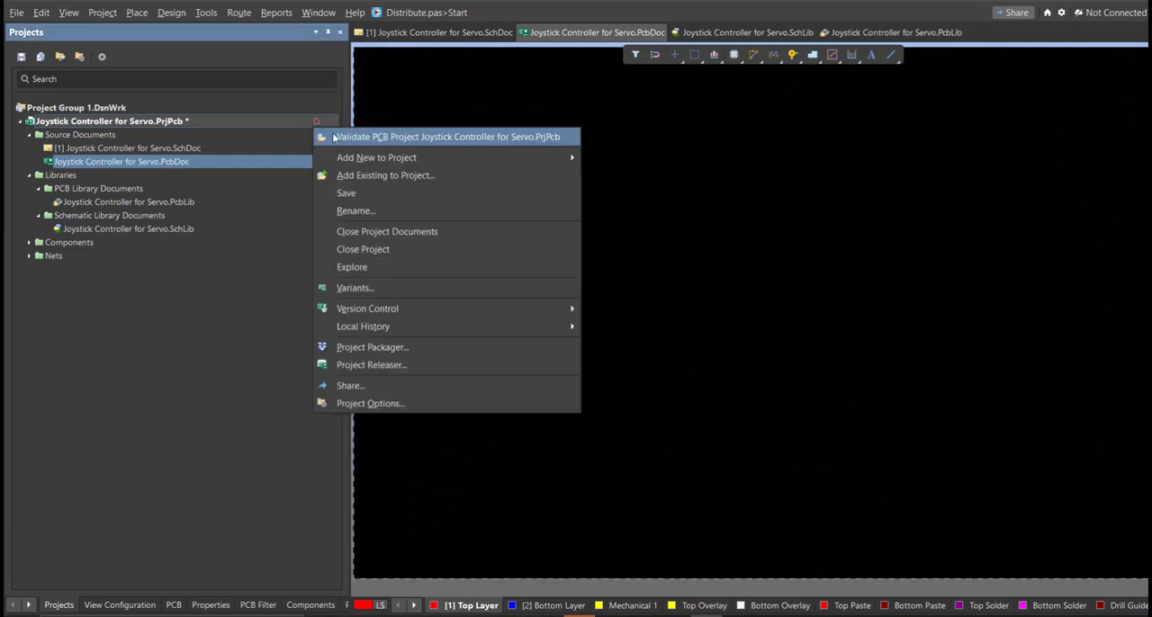
click(358, 192)
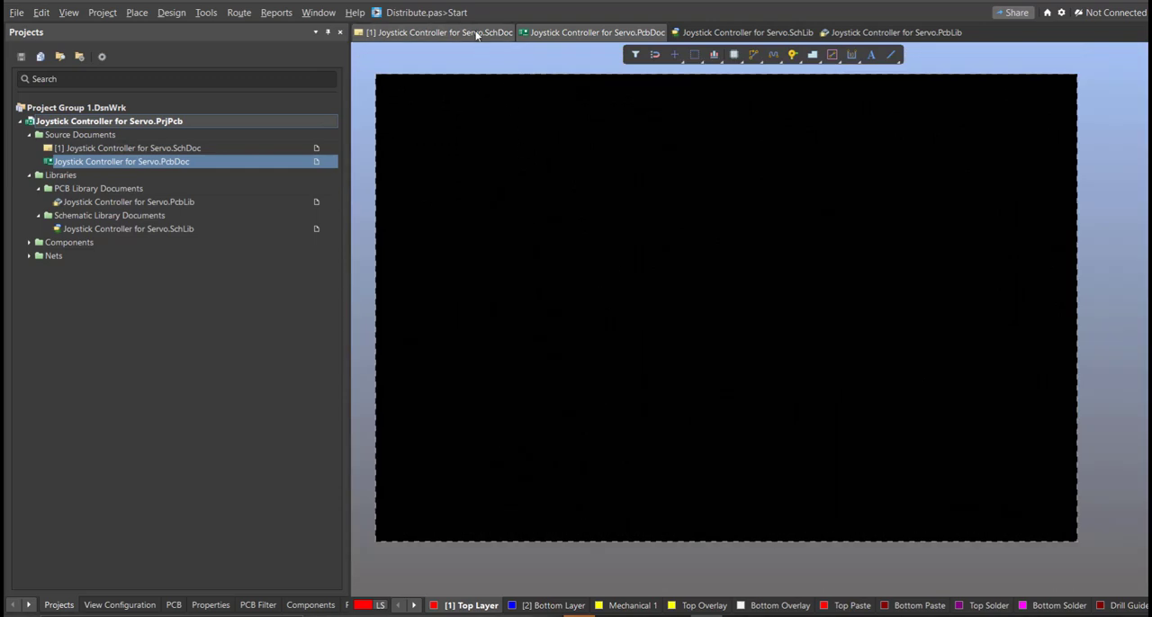
- Start updating the PCB from the schematic and review the components, nets, class and room listed in the Engineering Change Order
click(477, 33)
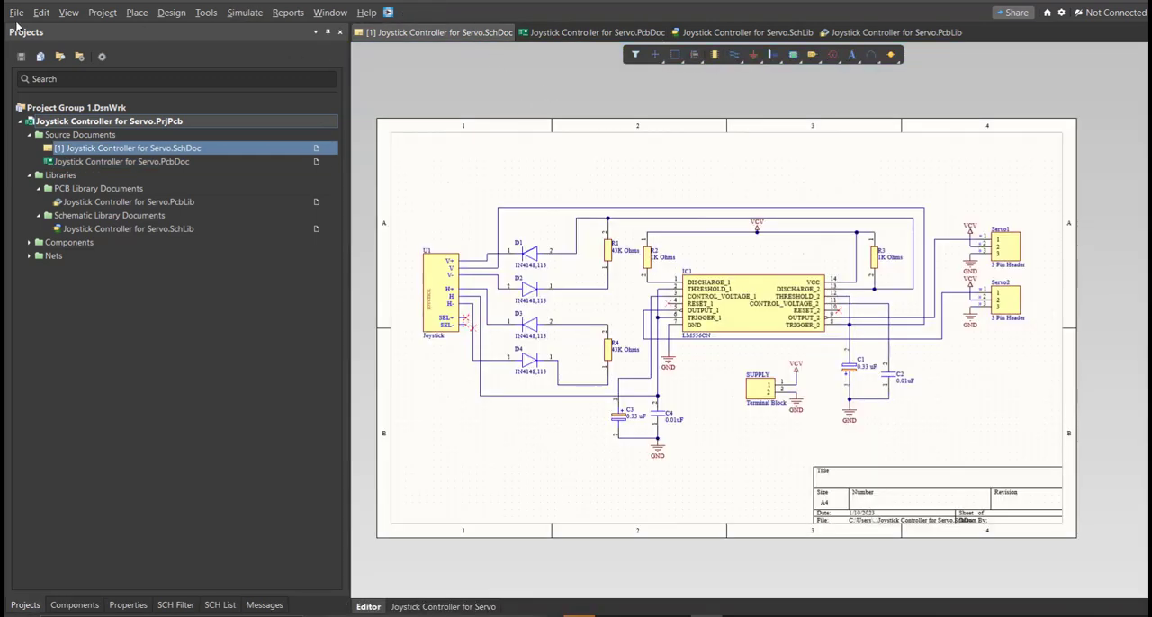
click(171, 12)
click(190, 32)
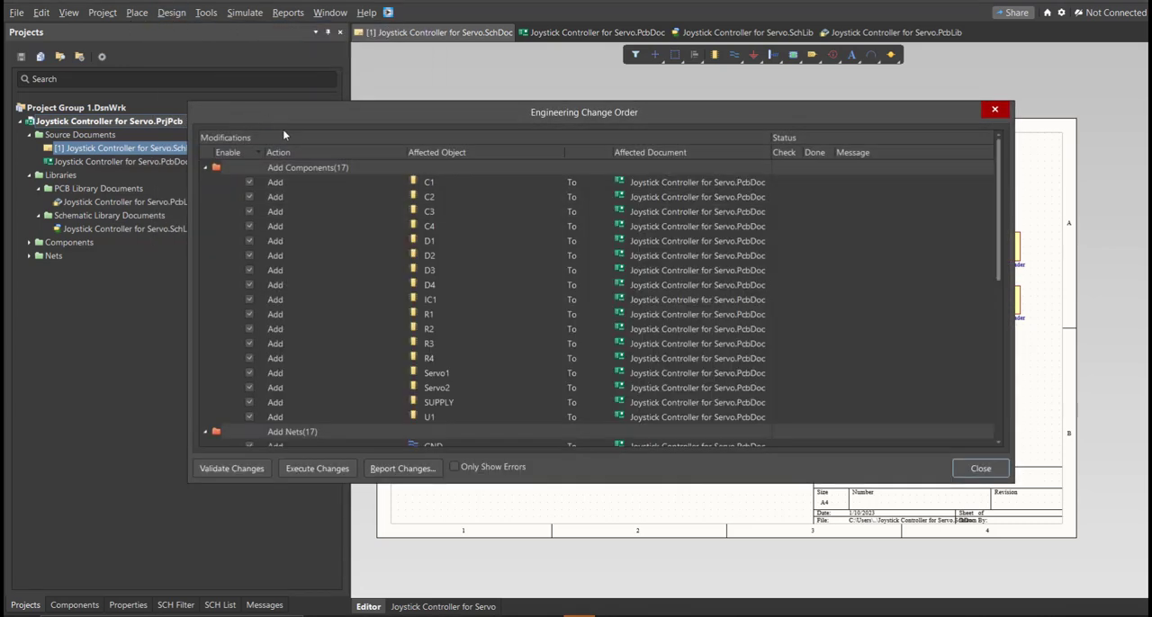
drag(648, 126, 629, 104)
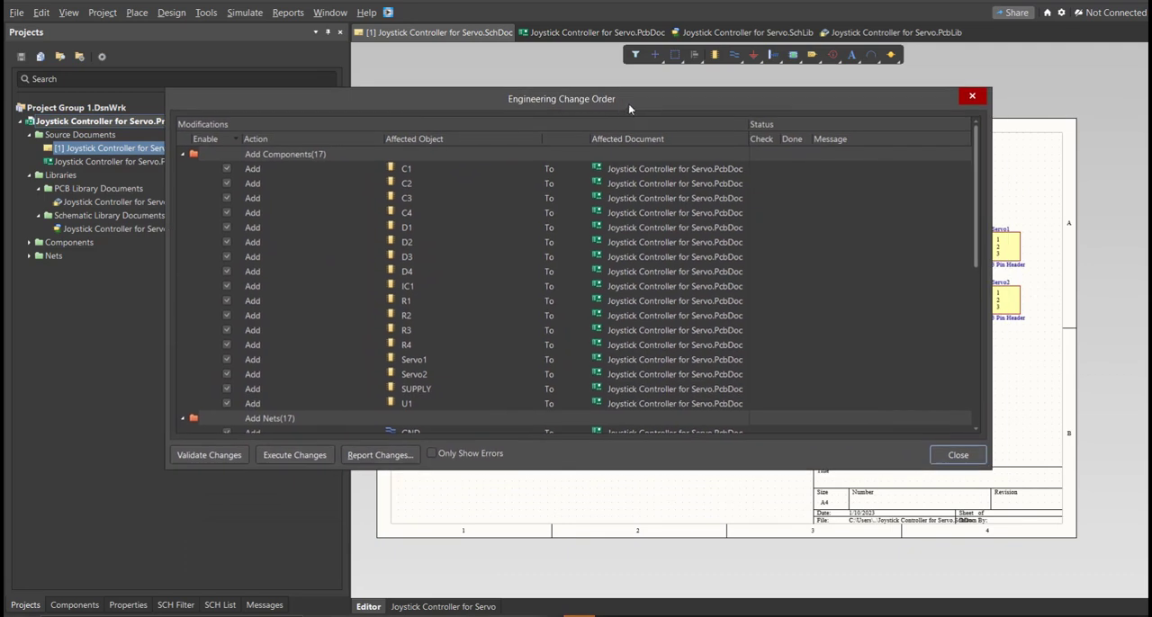
scroll(480, 271, down, 10)
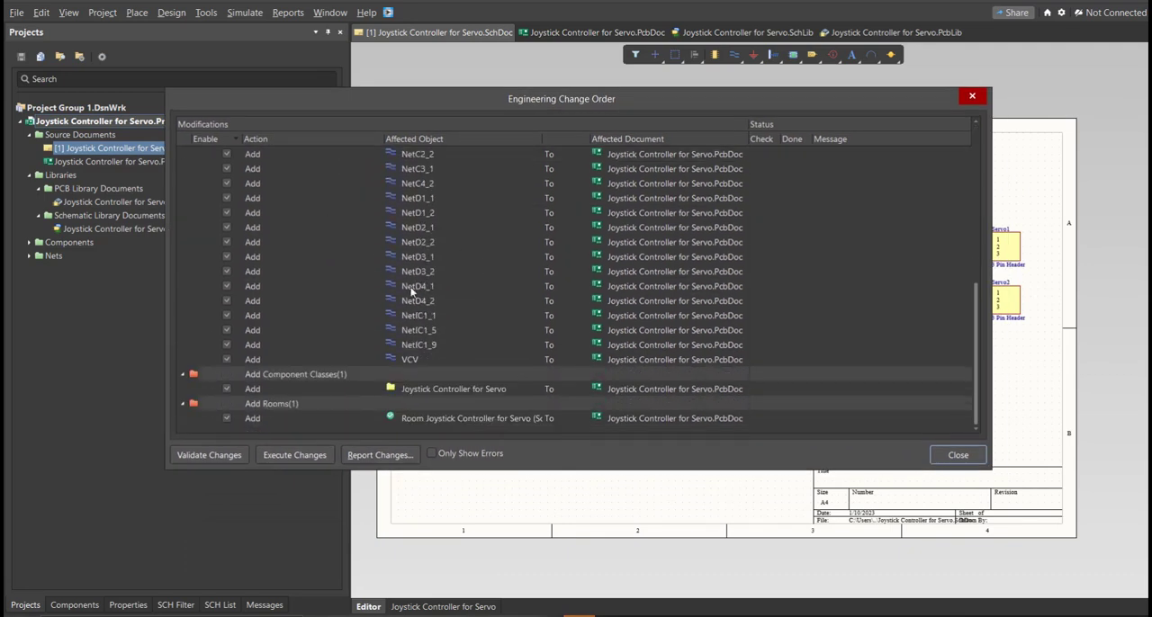
scroll(430, 339, up, 10)
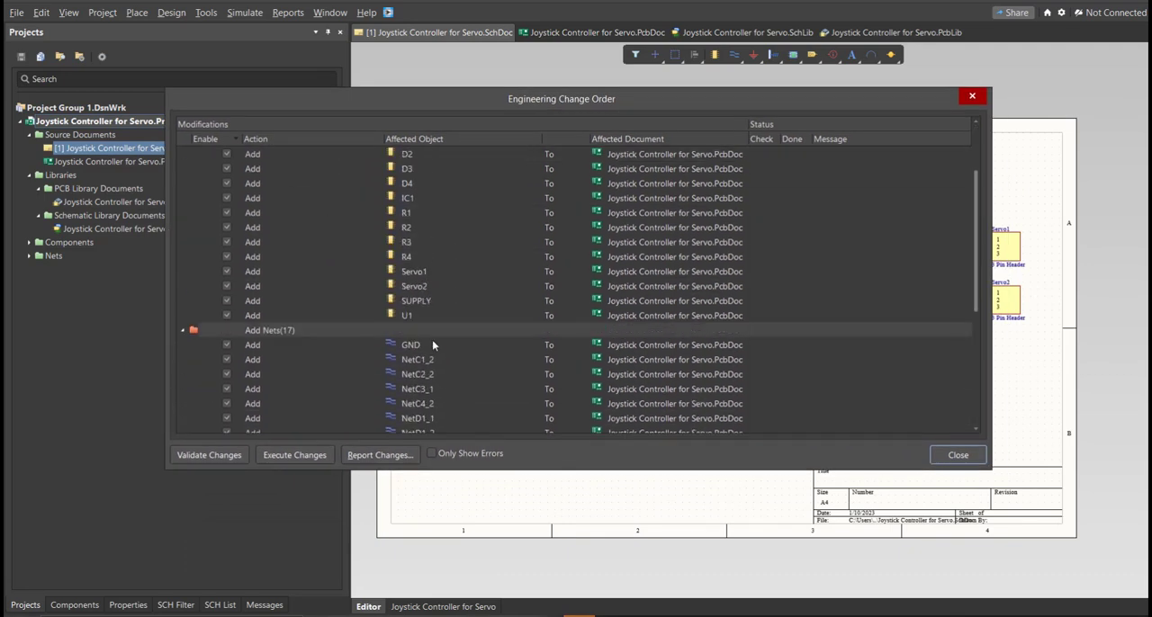
- Validate and execute the engineering changes, then close the change order
click(207, 454)
click(301, 456)
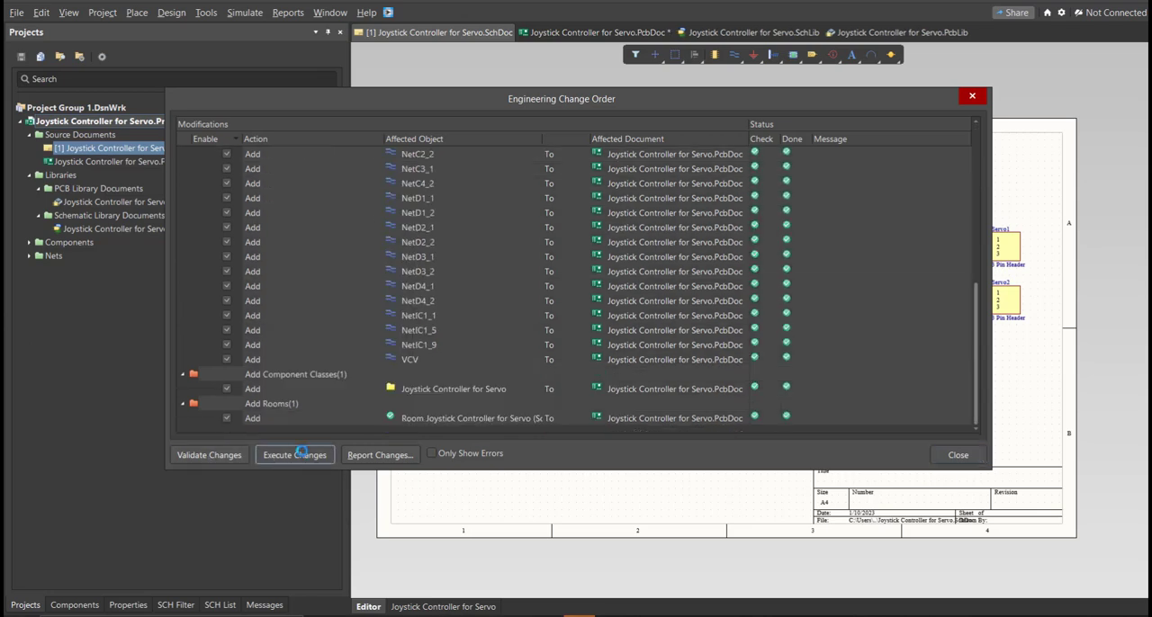
click(956, 456)
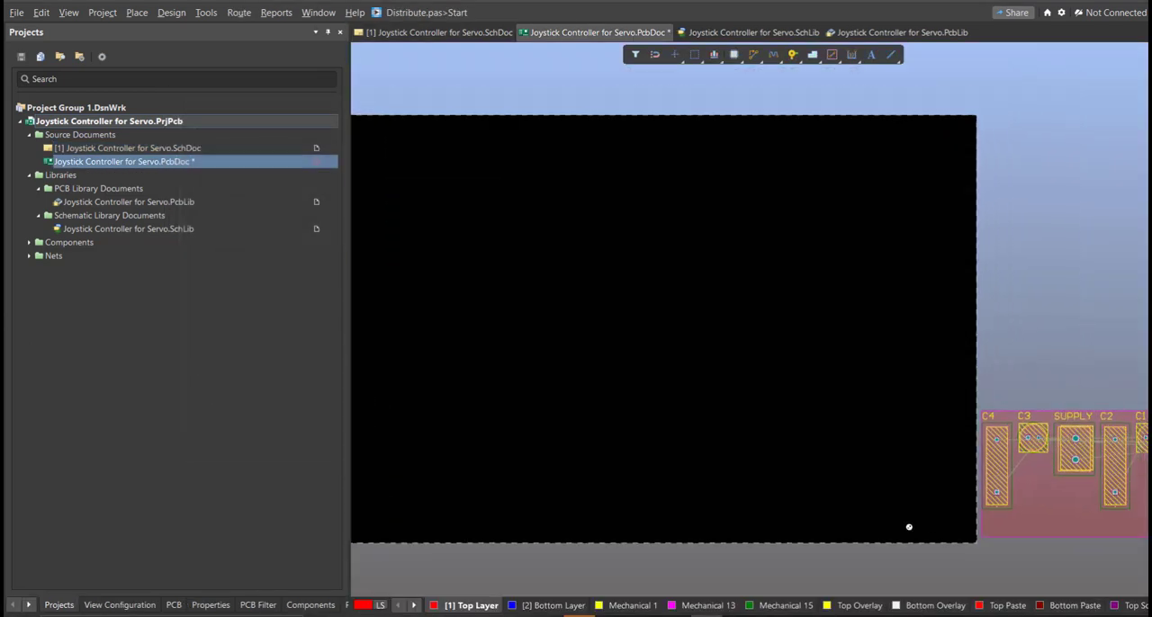
- Delete the room surrounding the imported components beside the board
ctrl+scroll(897, 529, down, 4)
key(Delete)
right_drag(930, 512, 887, 465)
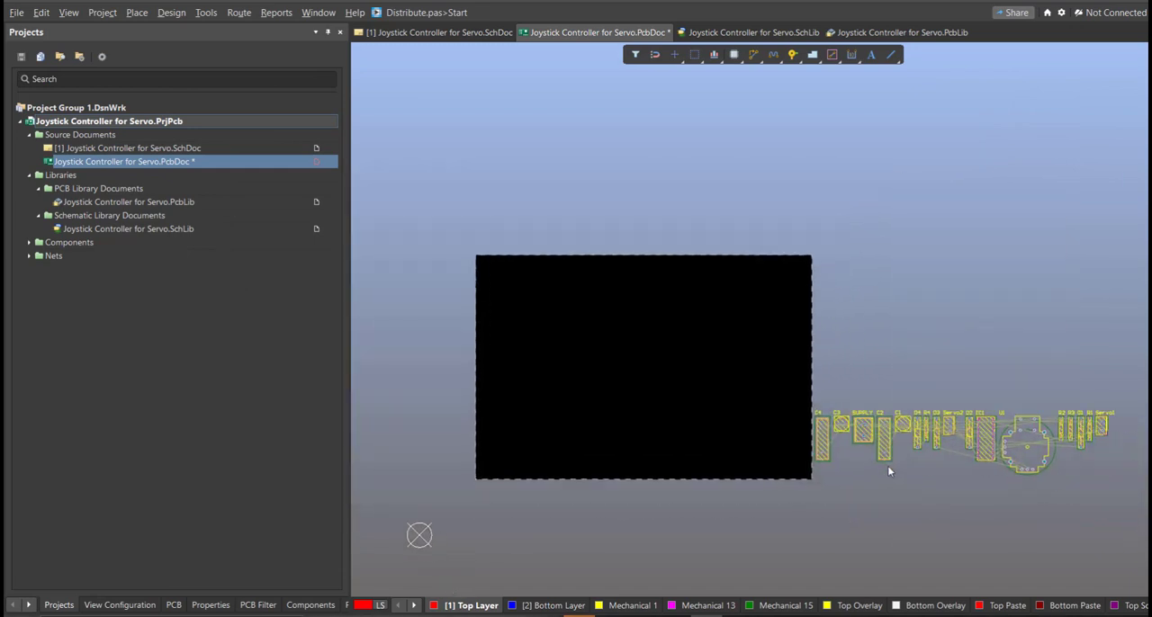
- Move joystick U1, the SUPPLY terminal block and capacitors C1 to C4 onto the board
ctrl+scroll(927, 477, down, 1)
drag(1000, 452, 585, 446)
drag(825, 439, 639, 437)
drag(865, 431, 668, 437)
drag(885, 440, 688, 442)
drag(843, 426, 610, 407)
drag(901, 425, 644, 407)
- Move the remaining resistors, diodes, servo headers and IC1 onto the board
ctrl+scroll(671, 409, up, 2)
ctrl+scroll(843, 407, down, 2)
drag(796, 387, 1034, 470)
drag(886, 425, 440, 443)
ctrl+scroll(665, 426, up, 4)
right_drag(440, 444, 630, 455)
drag(630, 312, 510, 389)
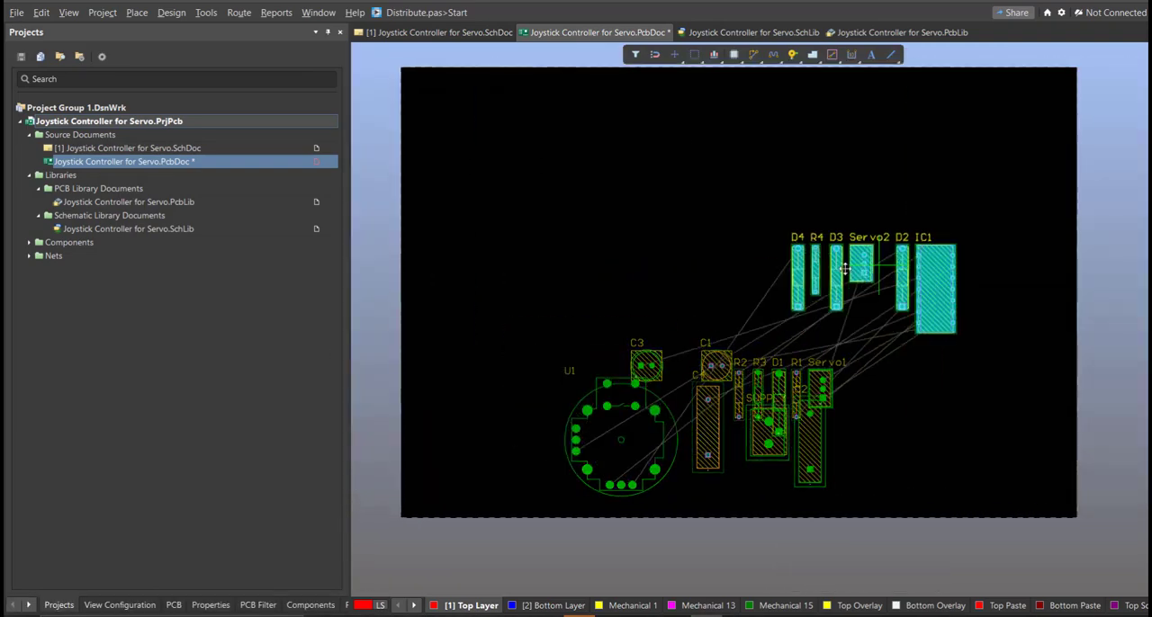
- Arrange the parts compactly in the board's lower-left area, with the capacitors in a row above U1, the resistors, IC1 and the diodes
ctrl+scroll(954, 483, up, 3)
drag(625, 374, 648, 540)
drag(651, 324, 666, 423)
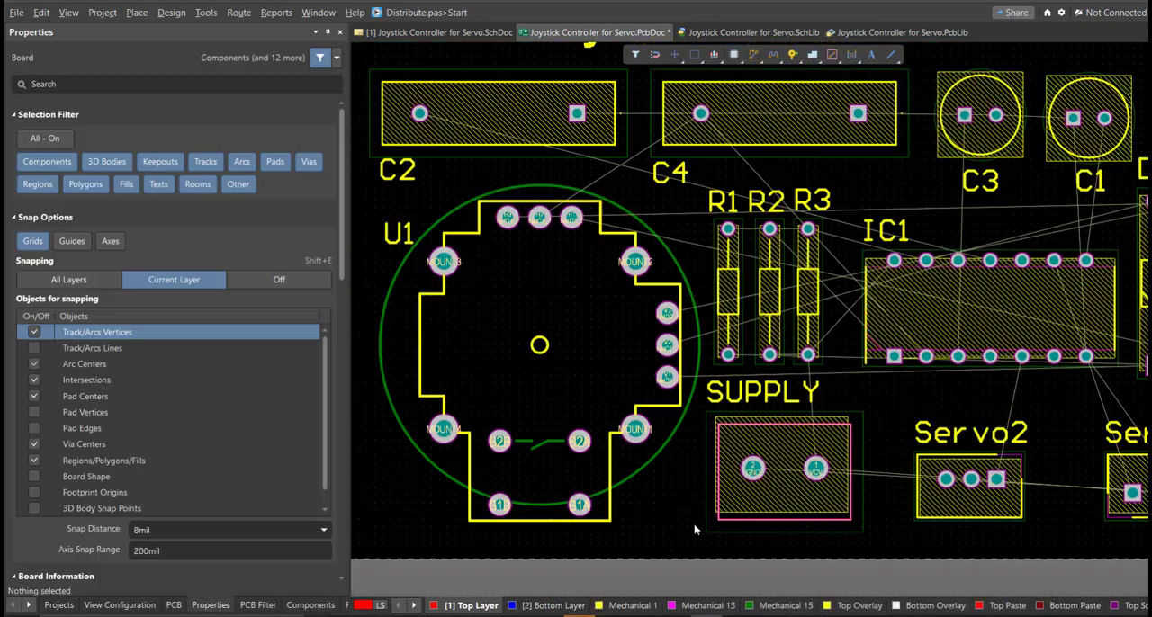
ctrl+scroll(670, 415, down, 4)
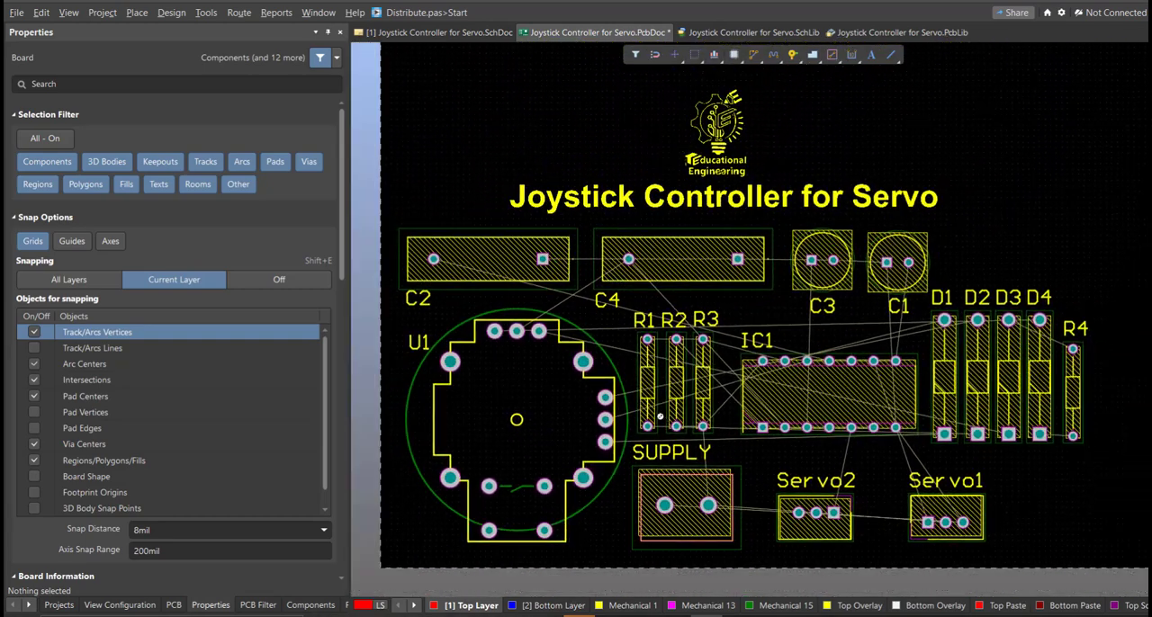
ctrl+scroll(694, 387, down, 4)
ctrl+scroll(621, 409, up, 2)
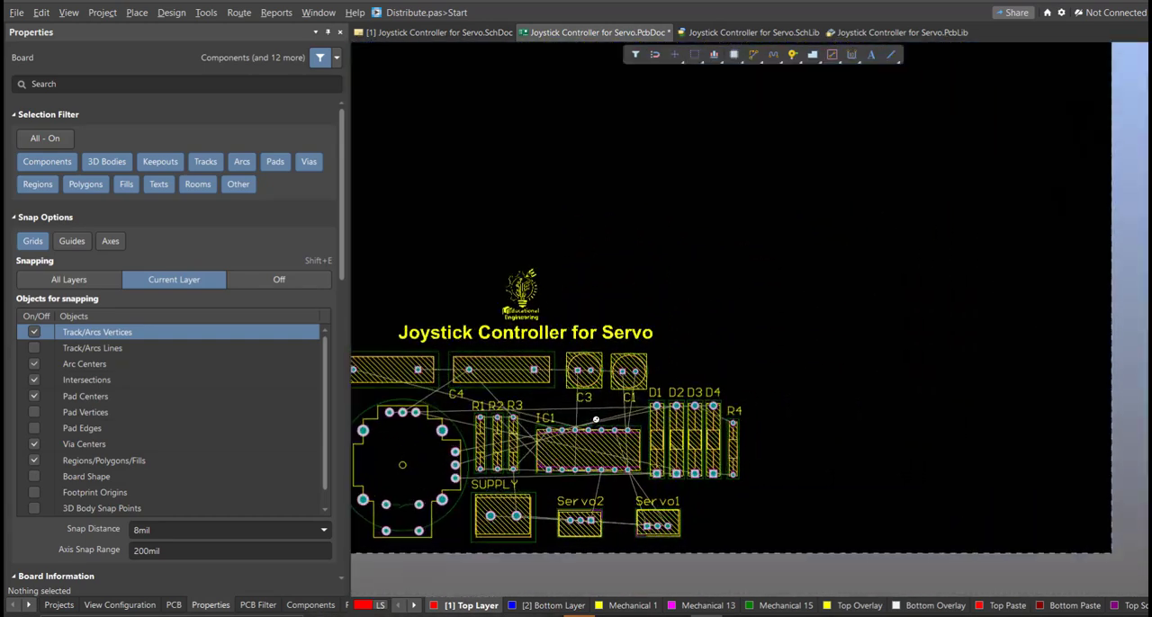
ctrl+scroll(611, 412, down, 2)
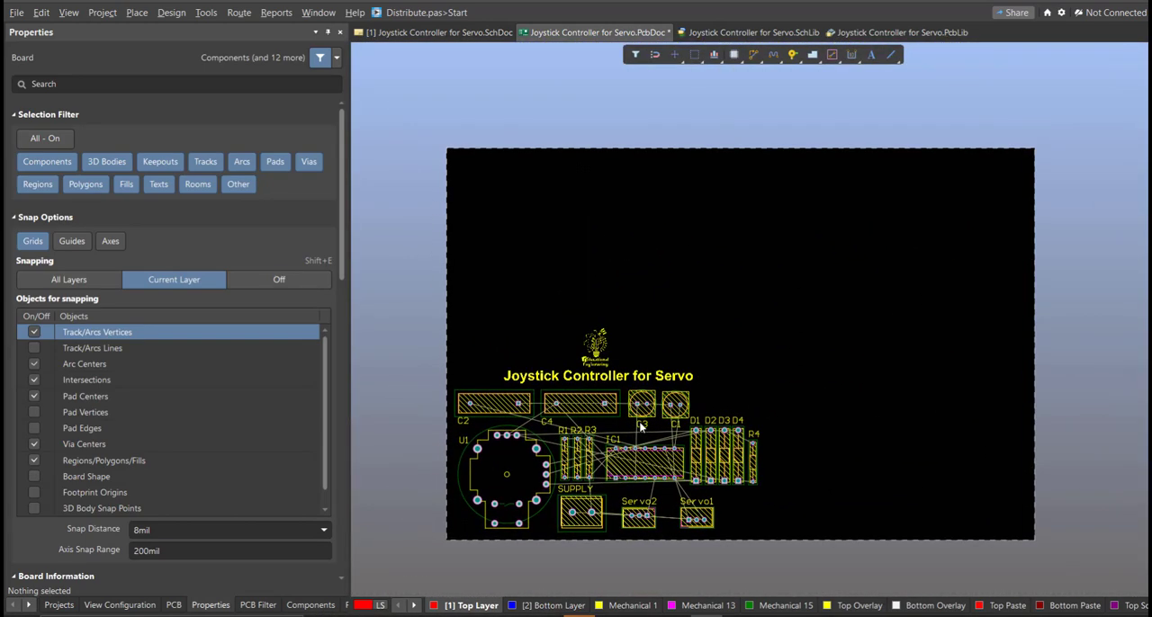
- Edit the board shape in board planning mode and pull its right edge in to just beyond R4
key(1)
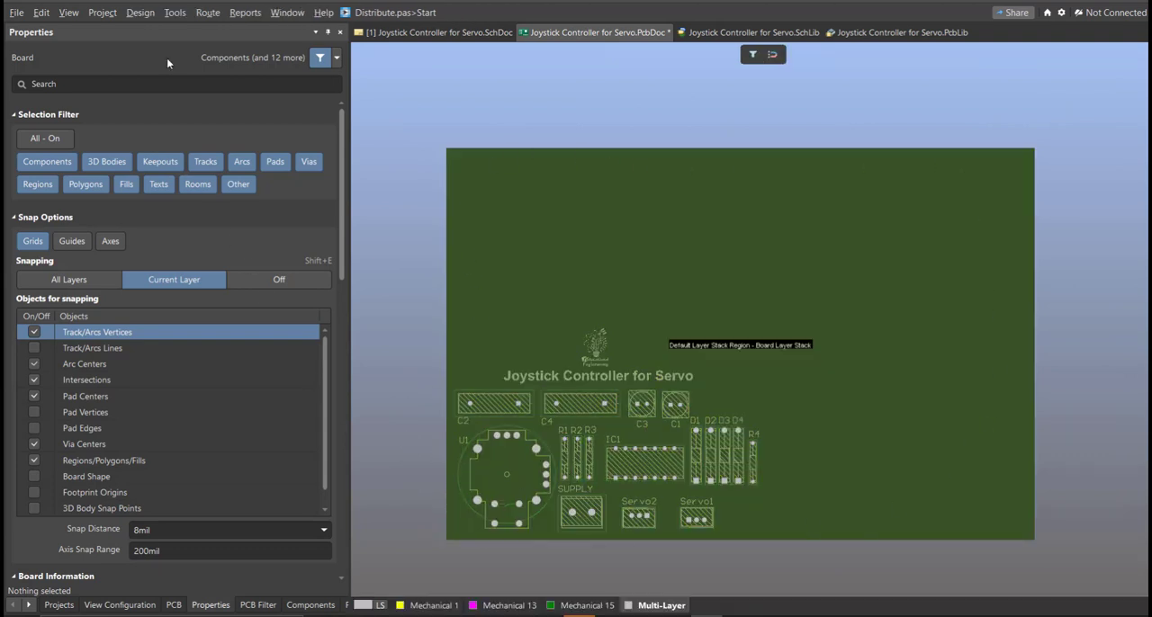
click(142, 13)
click(180, 87)
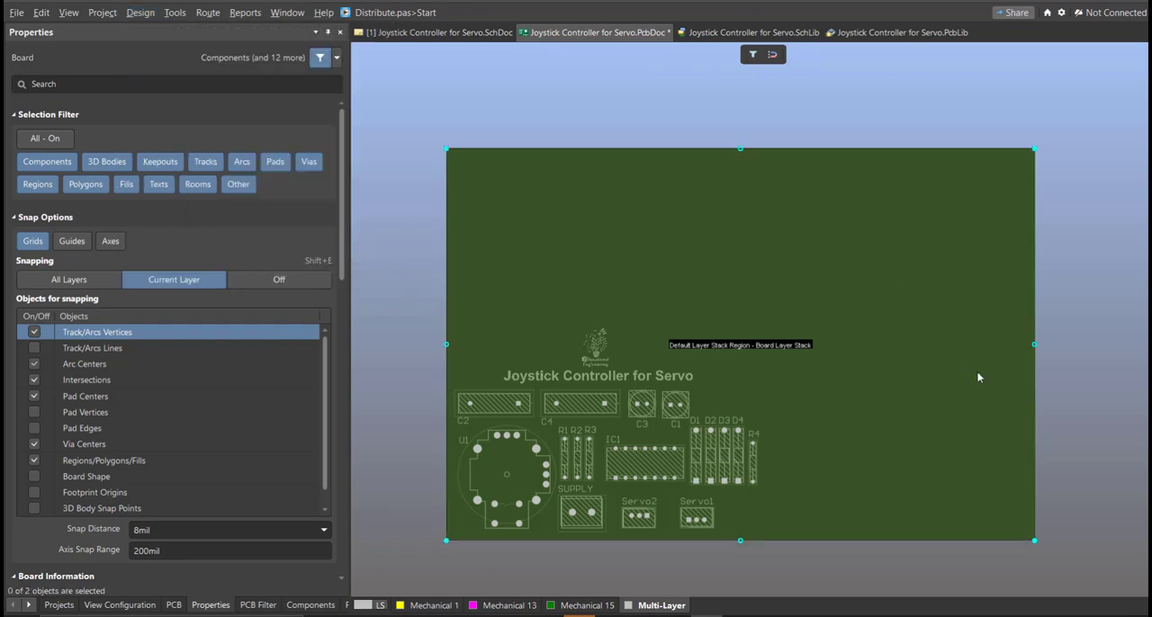
ctrl+scroll(765, 416, up, 1)
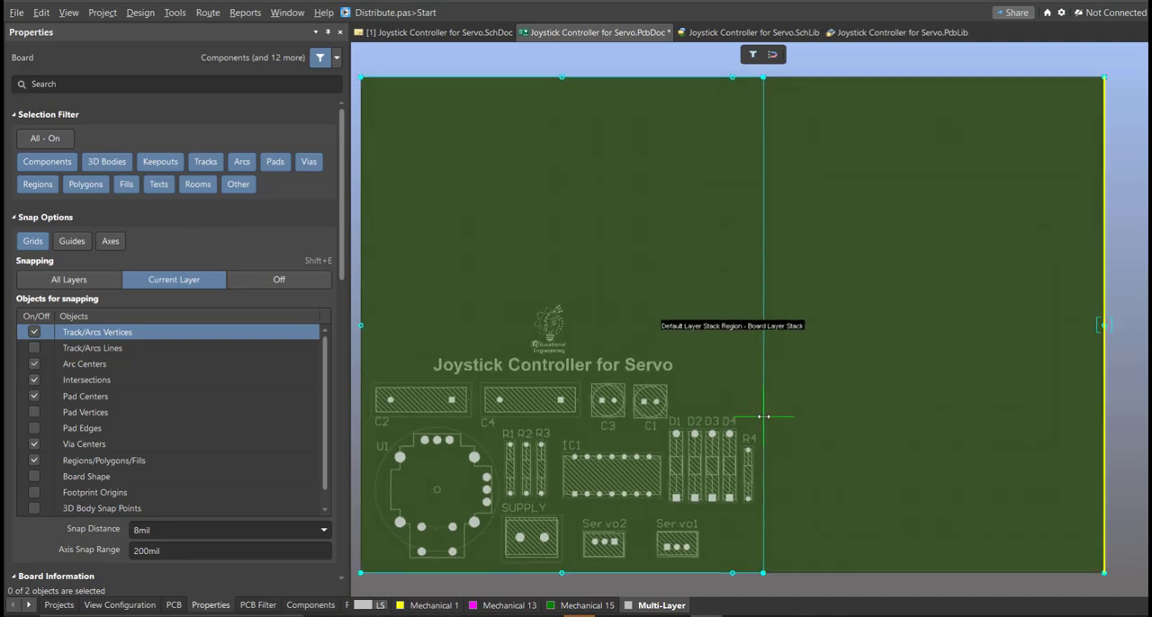
drag(745, 400, 746, 400)
right_click(659, 306)
- Lower the board's top edge to just above the Educational Engineering logo
click(562, 77)
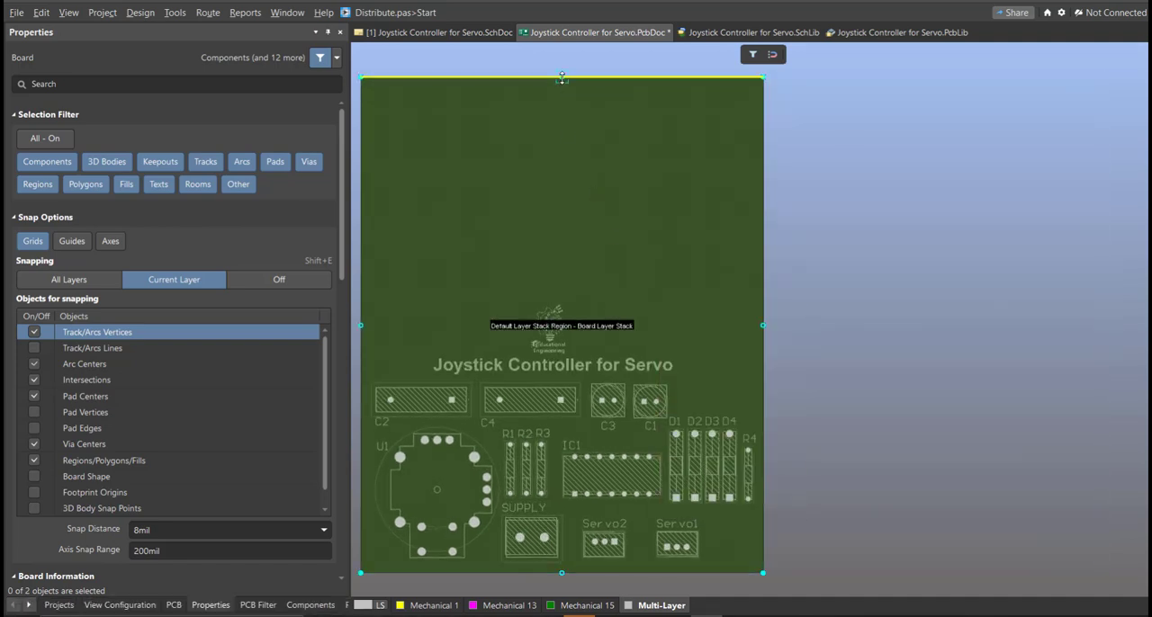
ctrl+scroll(566, 322, up, 2)
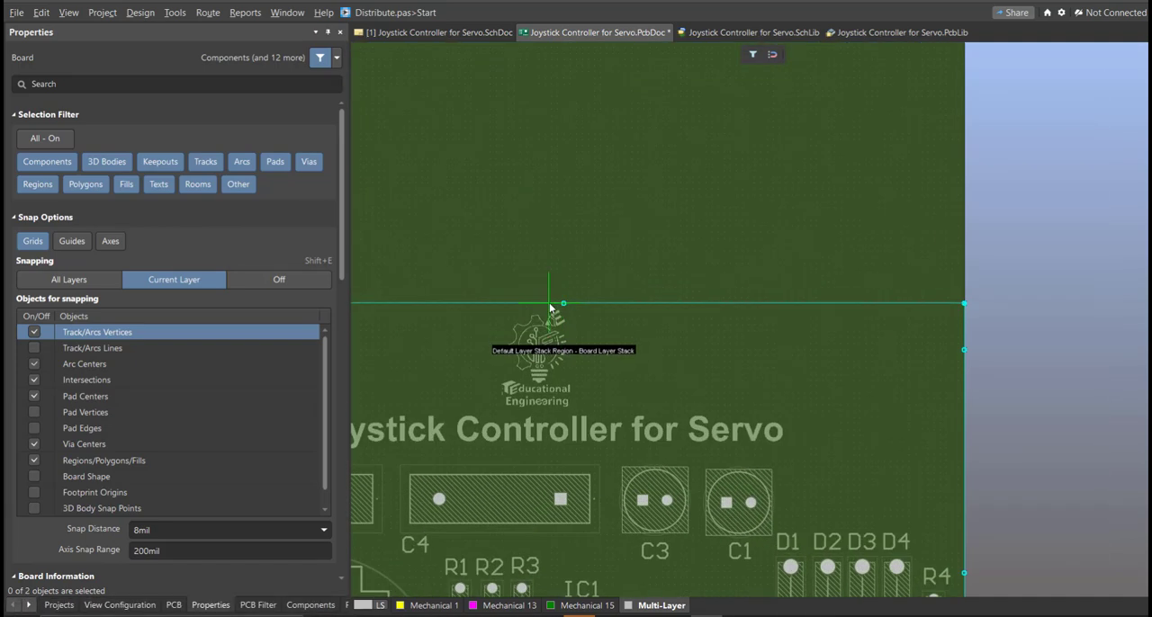
drag(550, 308, 550, 308)
ctrl+scroll(694, 255, down, 2)
- Pull the board's right edge slightly closer to R4, finish the board shape and return to the 2D layout view
right_drag(694, 255, 928, 264)
ctrl+scroll(970, 294, down, 1)
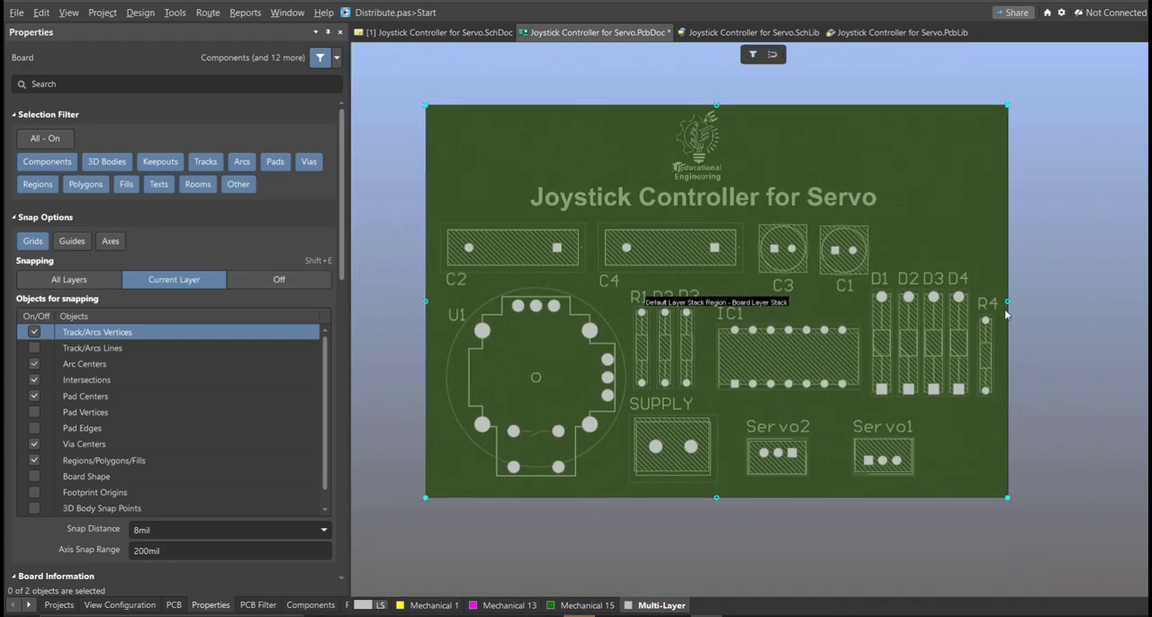
drag(1005, 306, 1002, 305)
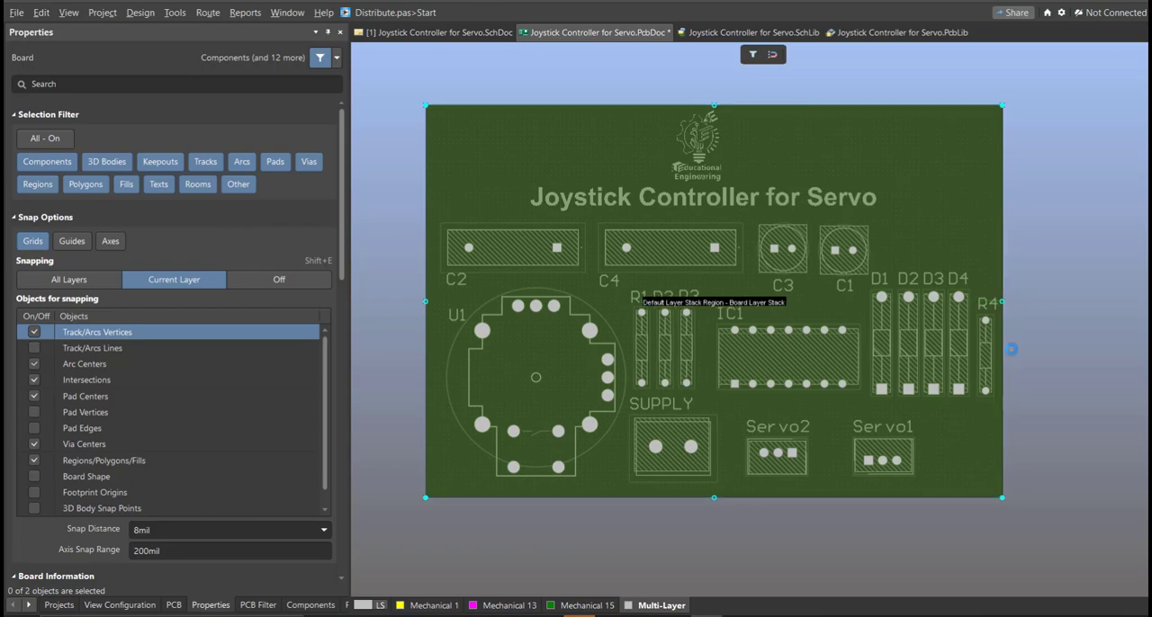
click(1027, 343)
key(2)
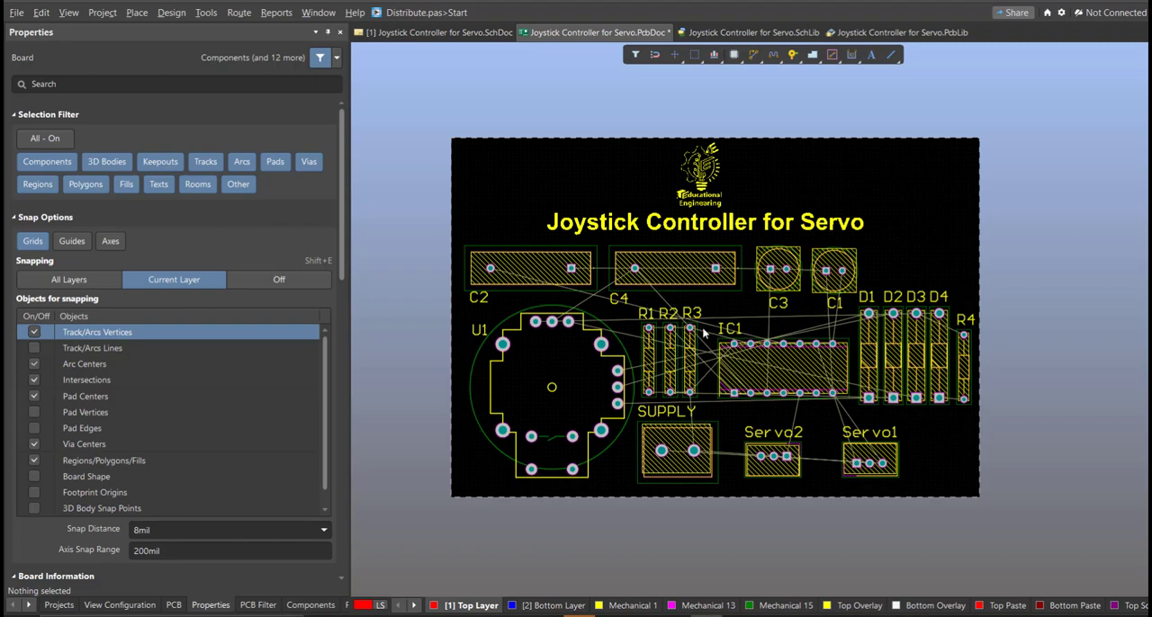
- Interactively route a 30 mil GND track on the Top Layer from C2's pad 1 over to C4's pad 1
ctrl+scroll(704, 330, up, 2)
right_drag(711, 303, 691, 315)
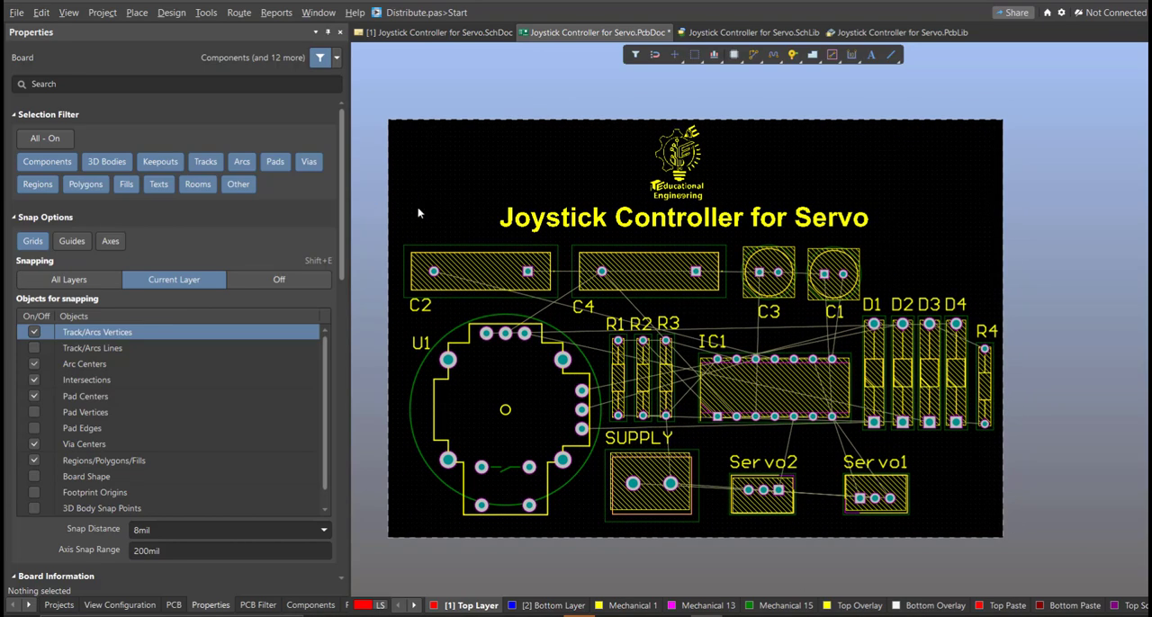
click(239, 12)
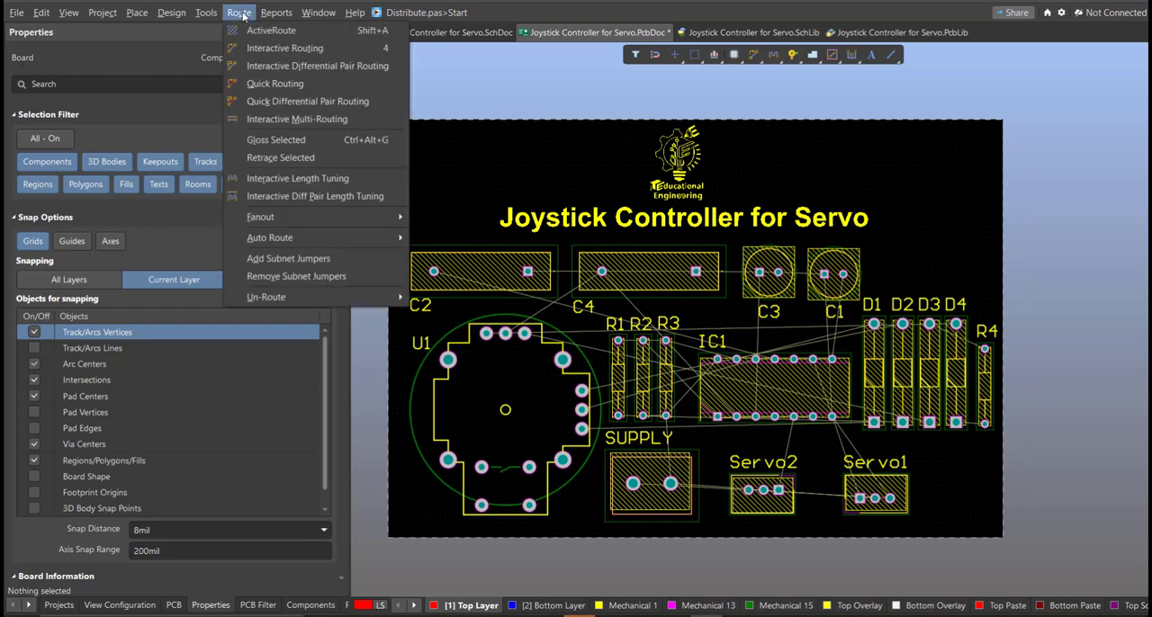
click(270, 49)
ctrl+scroll(453, 312, up, 2)
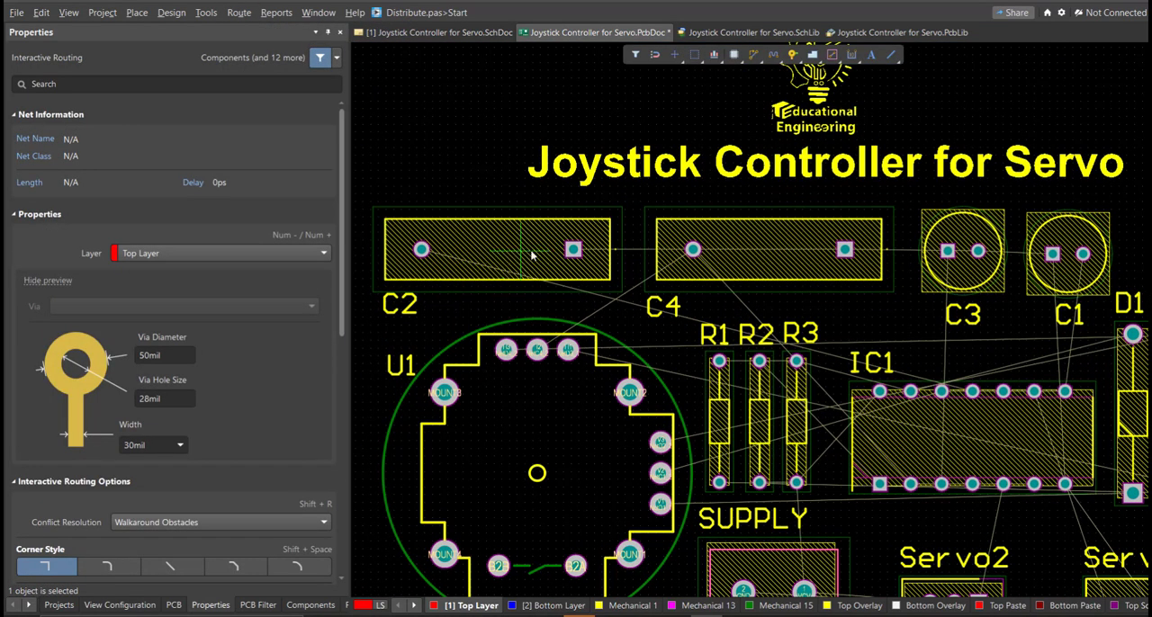
click(574, 252)
ctrl+scroll(589, 212, up, 2)
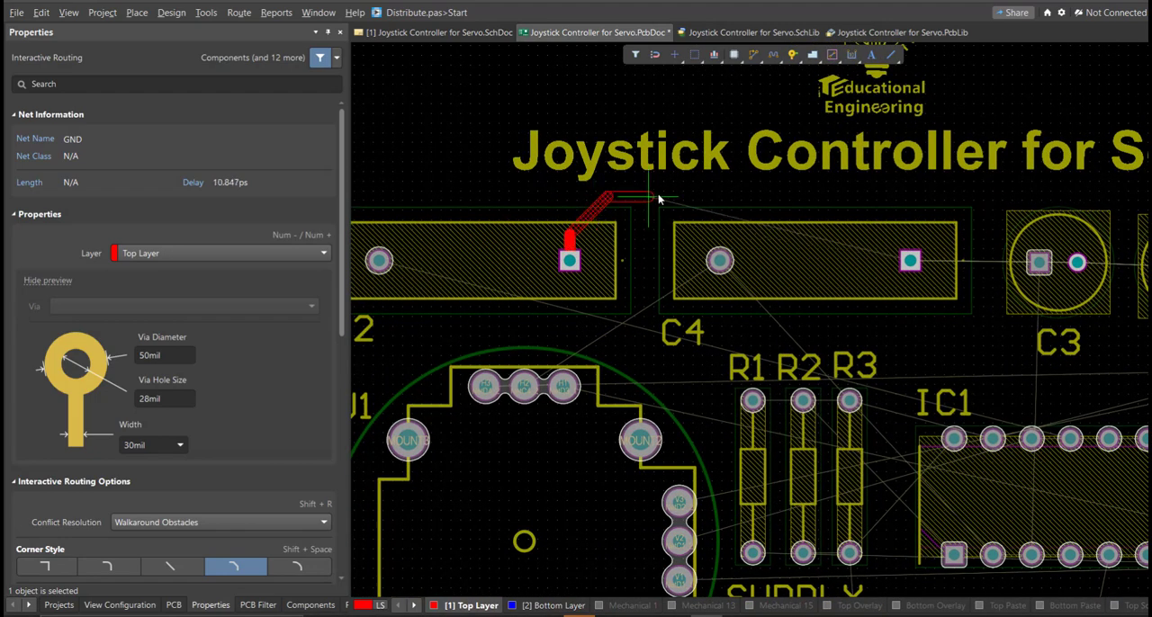
click(910, 261)
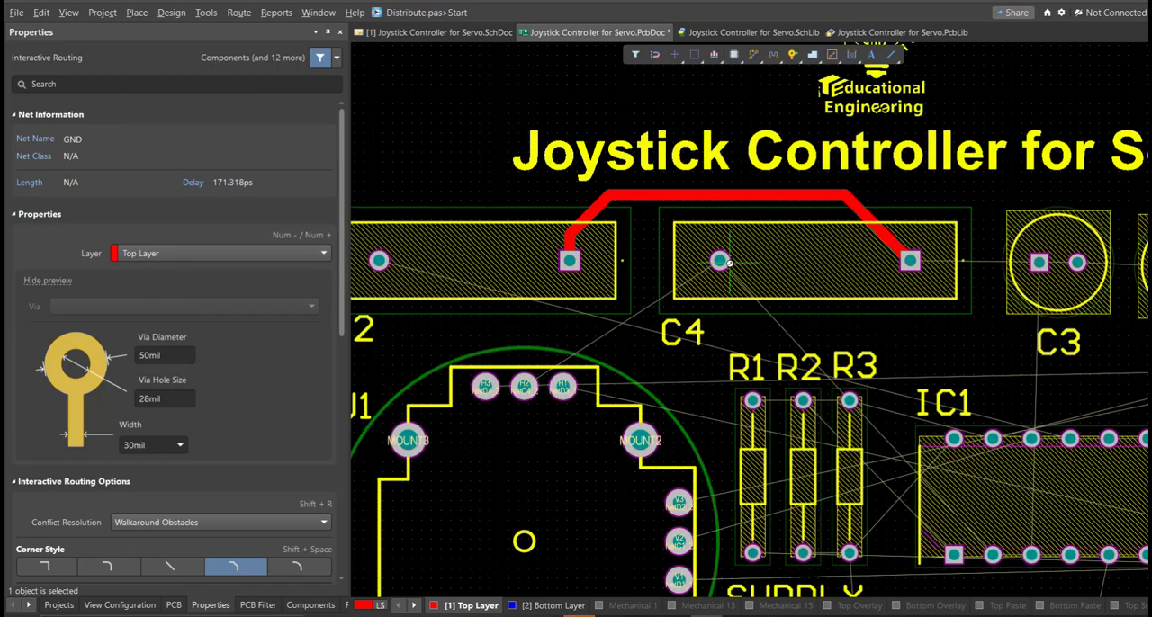
- Route the NetC4_2 track from U1's middle upper pad H2 to C4's pad 2 and on to IC1 pin 2
ctrl+scroll(730, 264, up, 2)
click(456, 437)
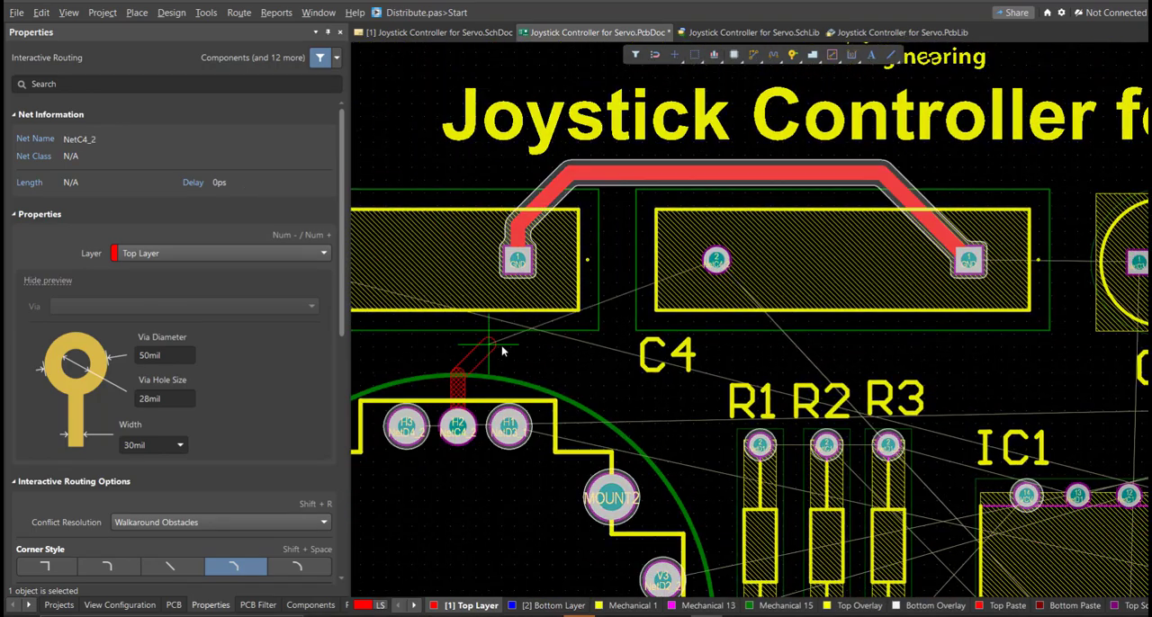
click(716, 260)
ctrl+scroll(717, 260, down, 4)
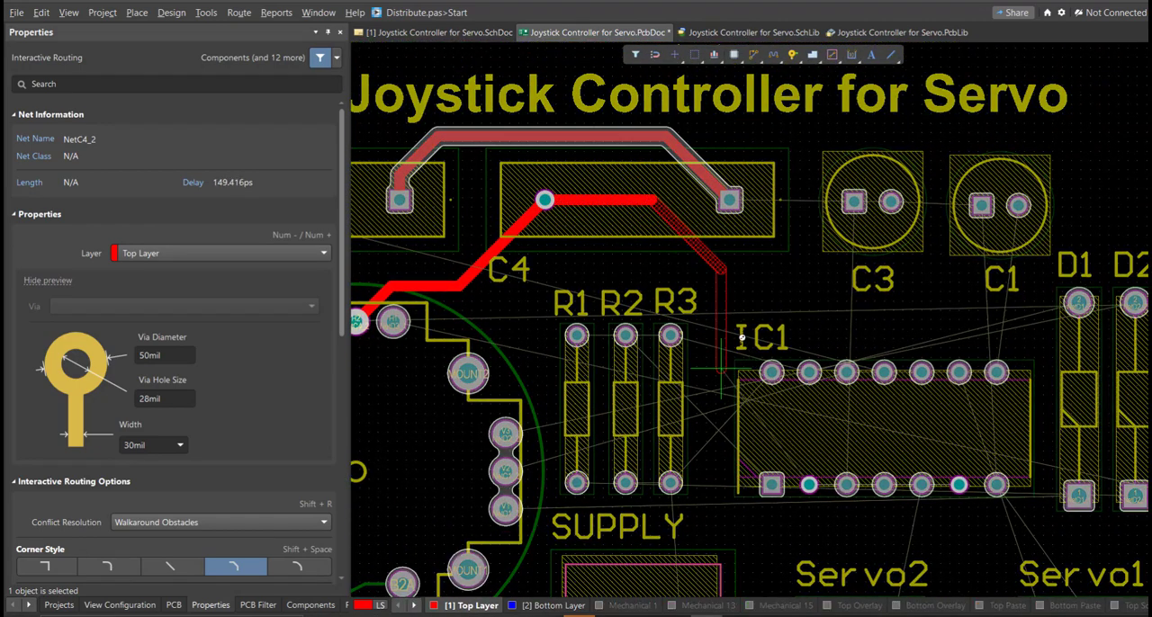
ctrl+scroll(741, 337, up, 1)
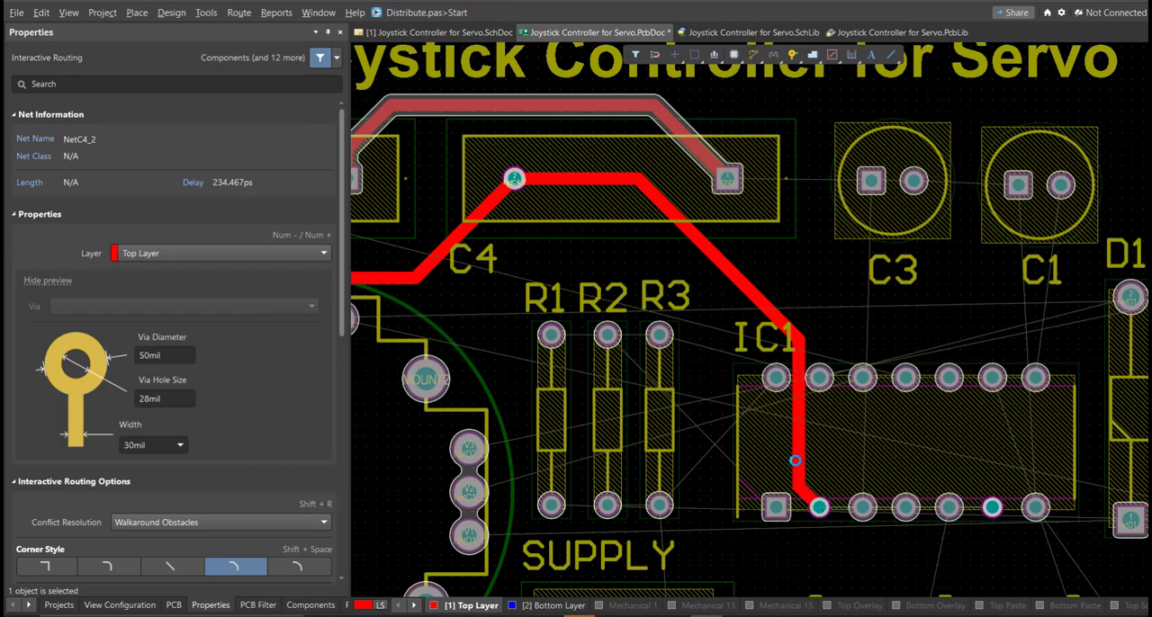
click(796, 459)
- Route the VCV track from IC1 pin 14 to R3's pad 1 and across to R2's pad 1
click(776, 377)
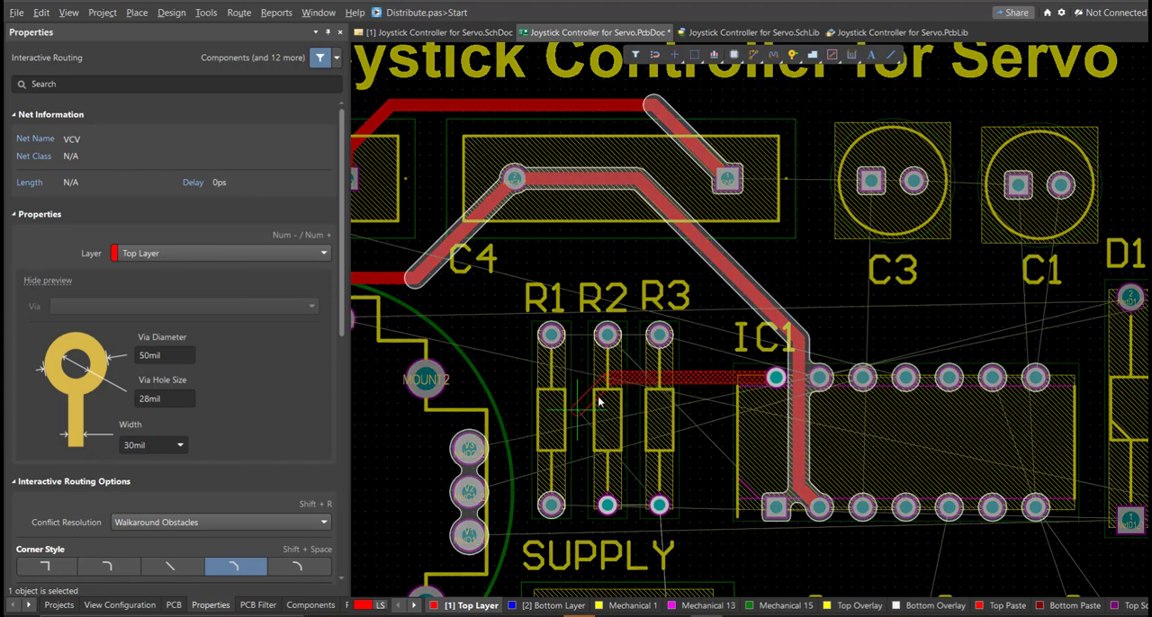
right_drag(690, 485, 699, 427)
click(668, 448)
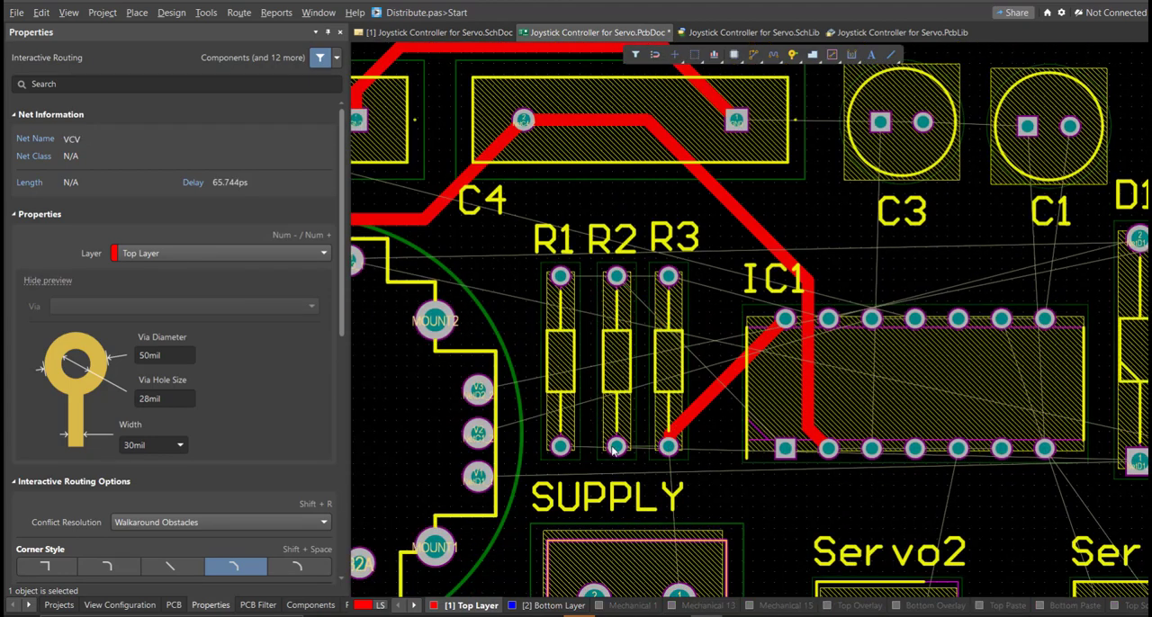
ctrl+scroll(644, 421, up, 5)
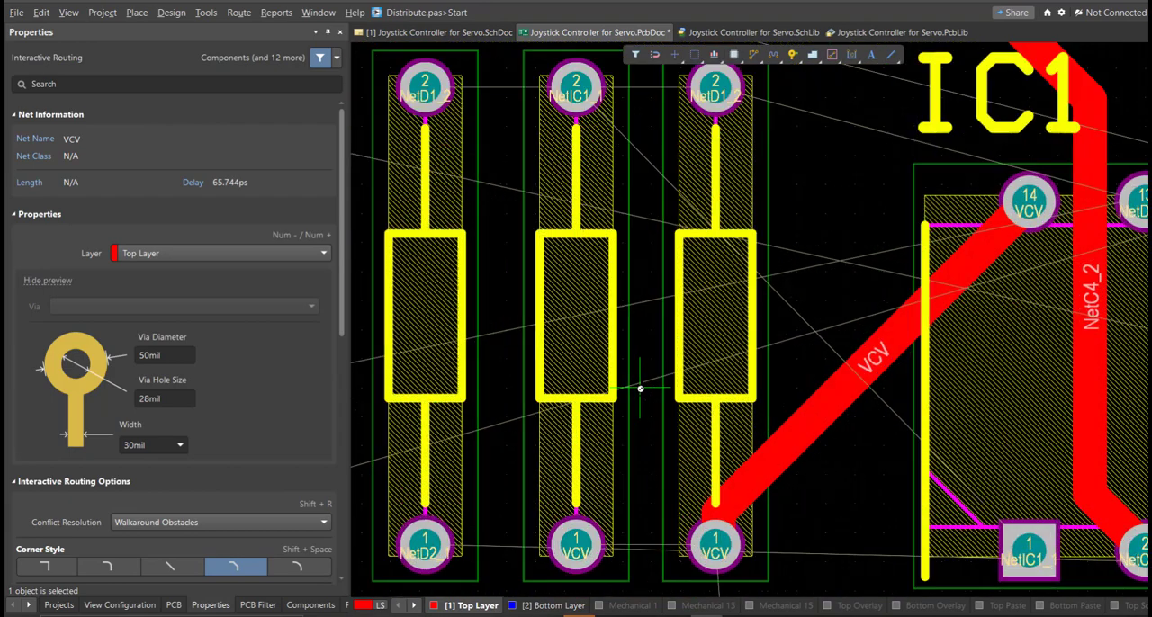
click(735, 335)
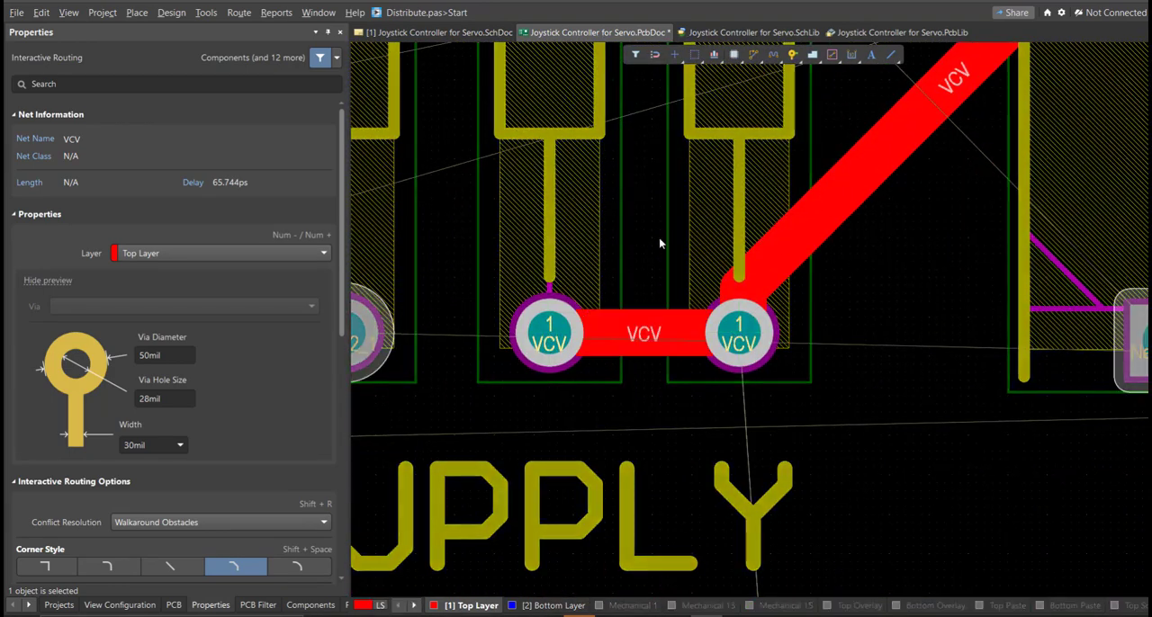
- Route the VCV track from R3's pad 1 down to SUPPLY pin 1 and end the routing
ctrl+scroll(533, 325, down, 3)
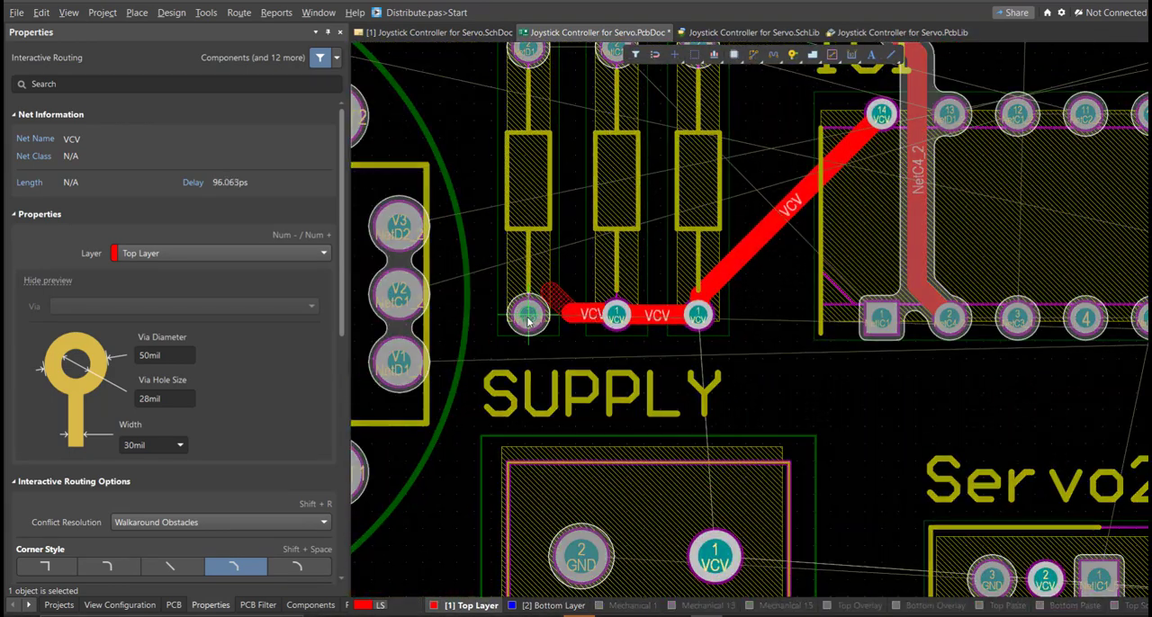
ctrl+scroll(614, 318, down, 2)
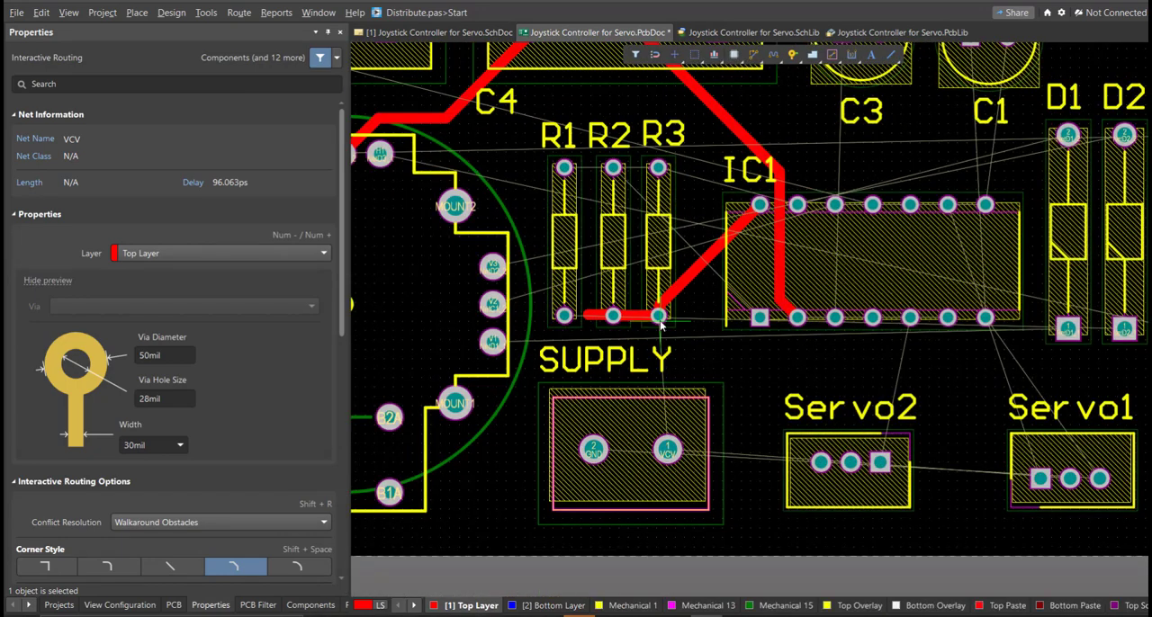
click(666, 449)
right_click(583, 234)
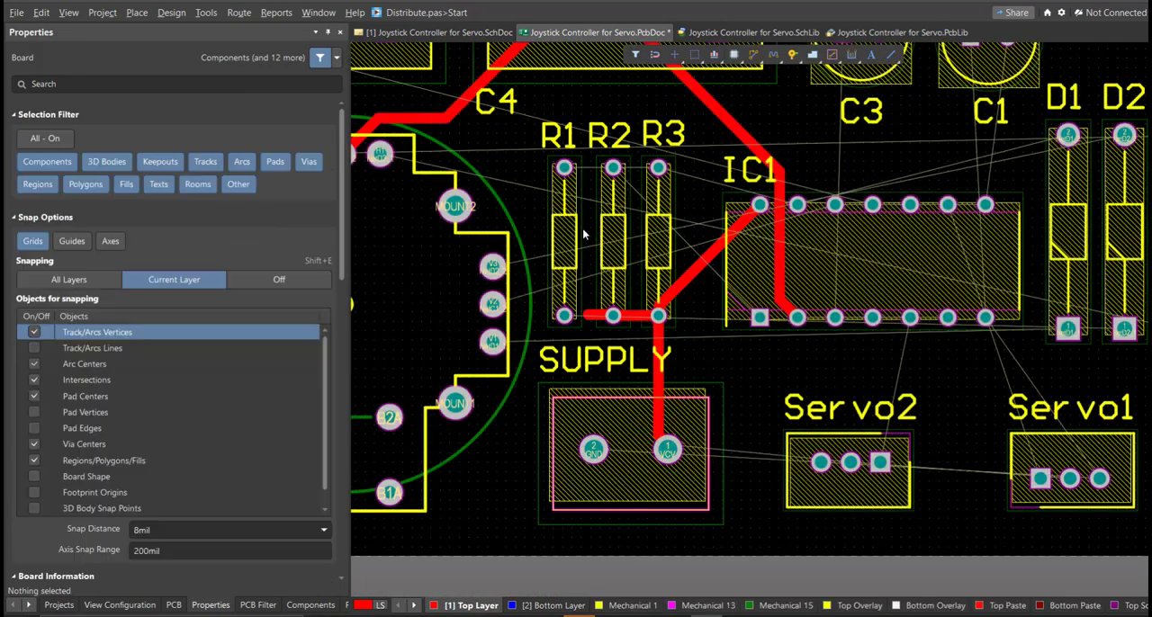
- Restrict the selection filter to tracks and delete the stray VCV stub between R2's and R1's lower pads
ctrl+scroll(582, 230, up, 1)
click(635, 57)
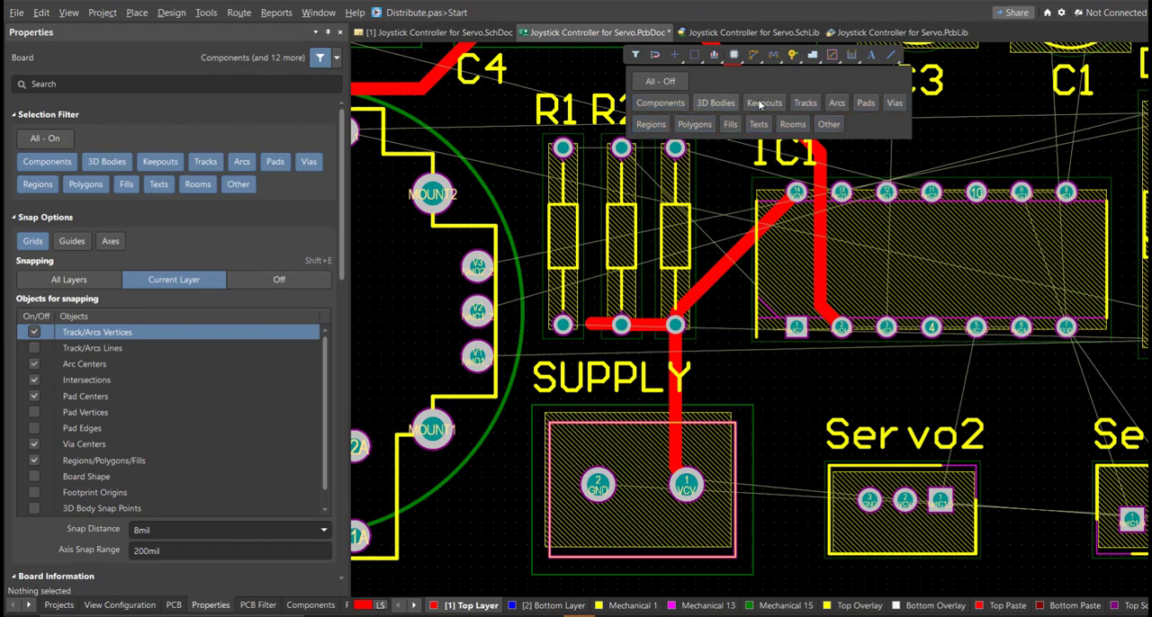
click(809, 107)
ctrl+scroll(562, 290, up, 4)
drag(544, 262, 709, 392)
right_drag(637, 435, 621, 289)
ctrl+scroll(619, 318, down, 7)
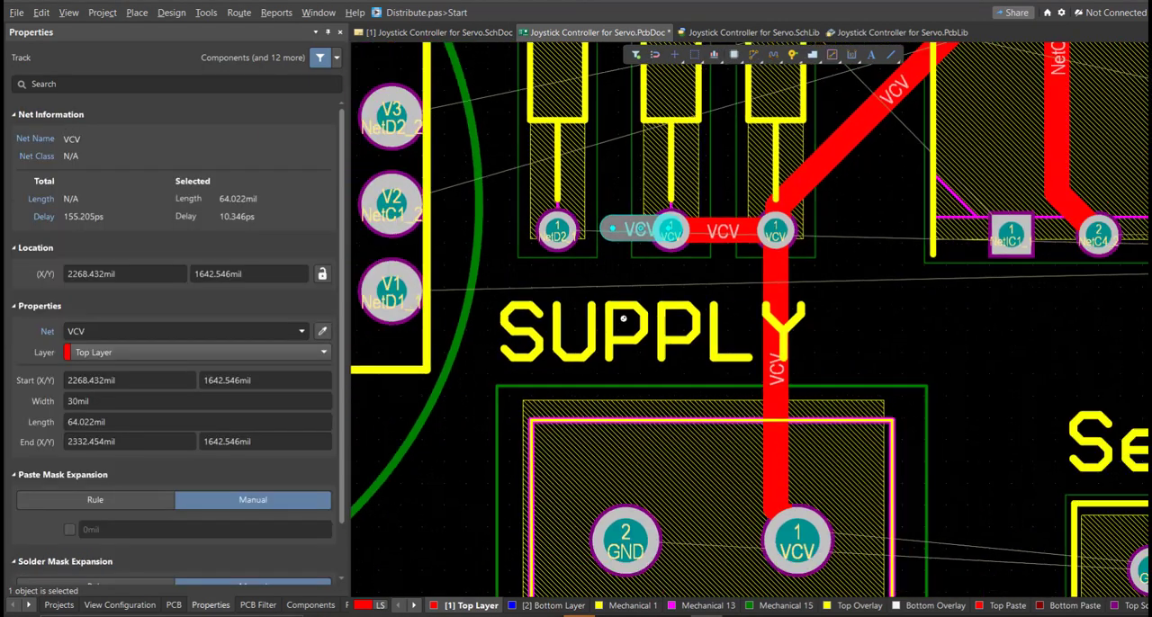
key(w)
- Route a 30 mil VCV track from SUPPLY pin 1 to Servo2 pin 2
right_drag(549, 286, 479, 359)
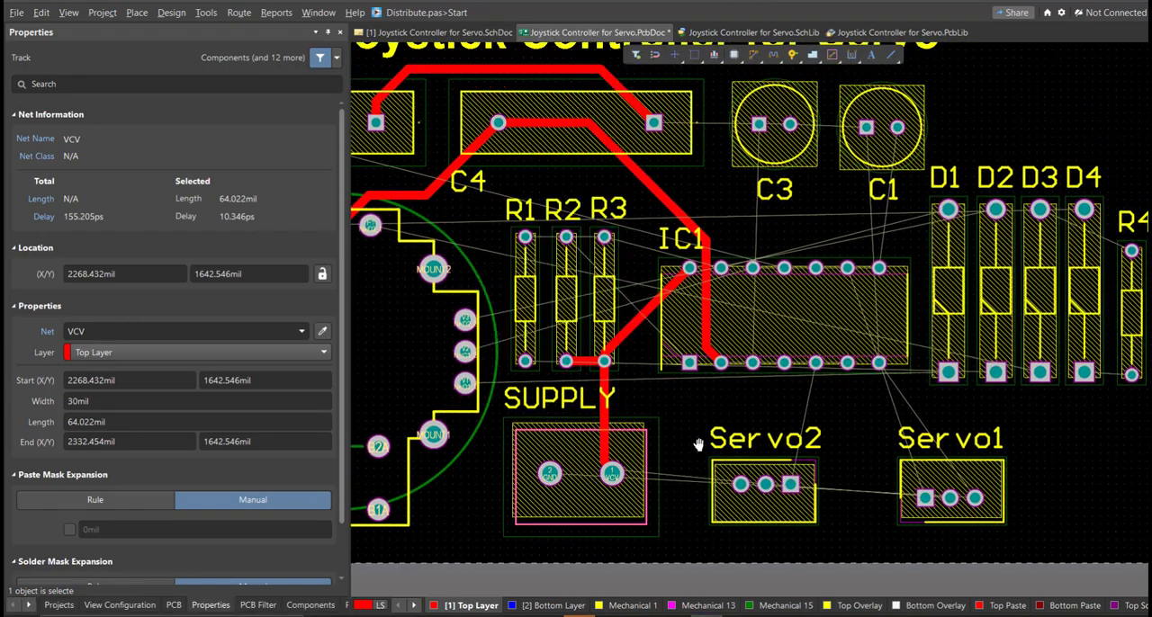
ctrl+scroll(698, 444, up, 4)
right_drag(645, 468, 630, 382)
key(ctrl+w)
click(509, 427)
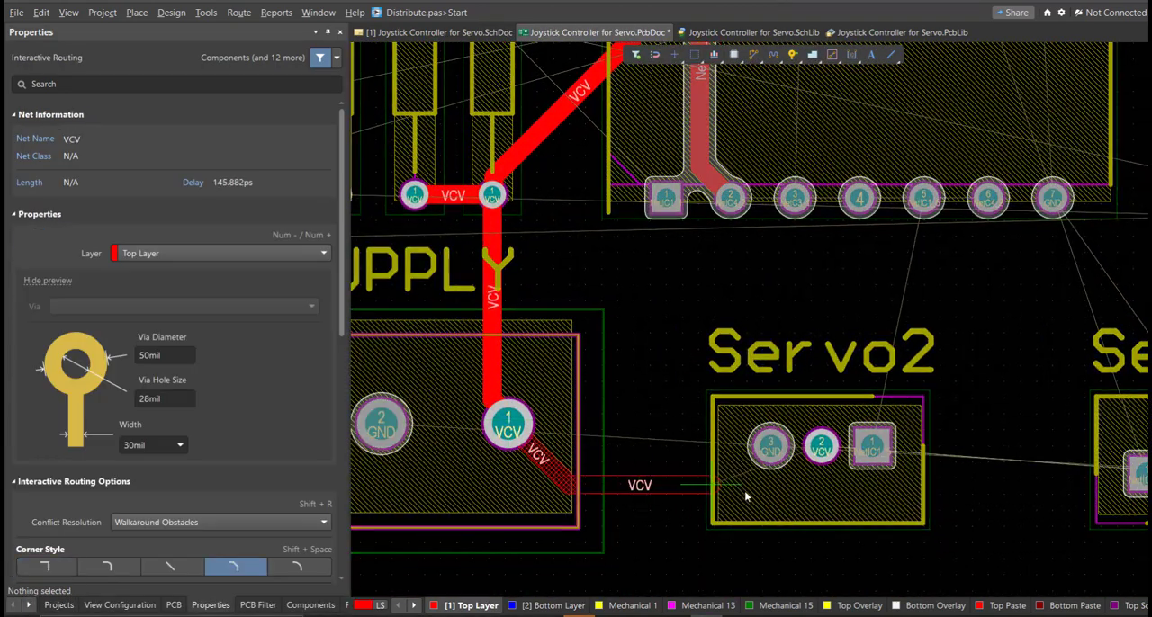
click(822, 451)
- Branch the VCV track off below Servo2, route it to Servo1 pin 2 and end the routing
click(794, 492)
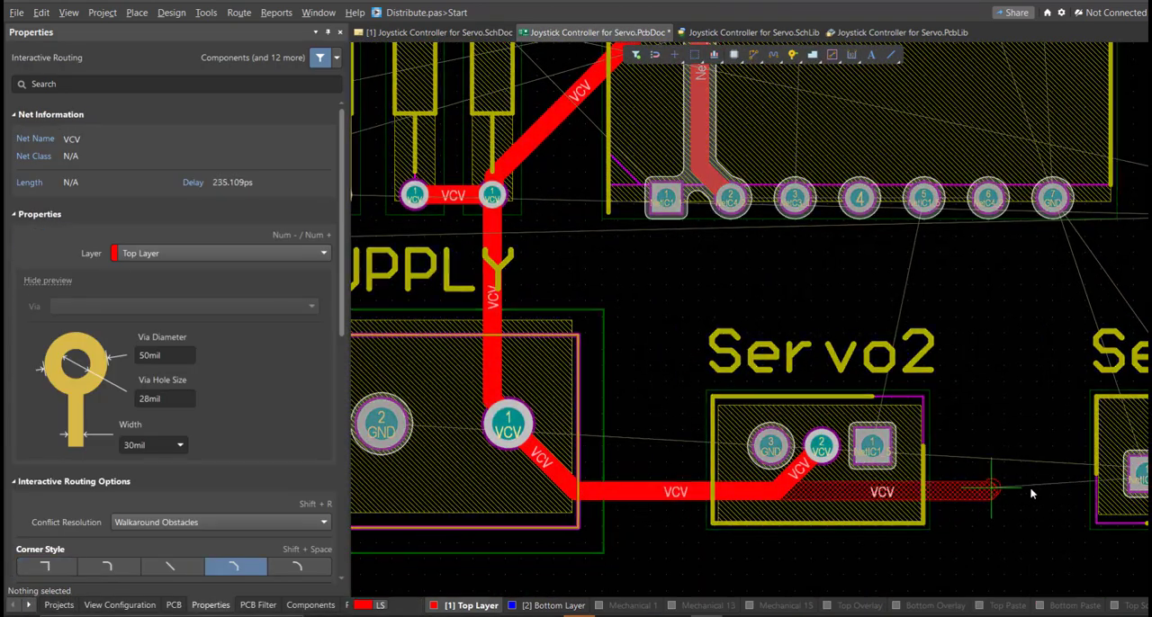
right_drag(974, 501, 562, 483)
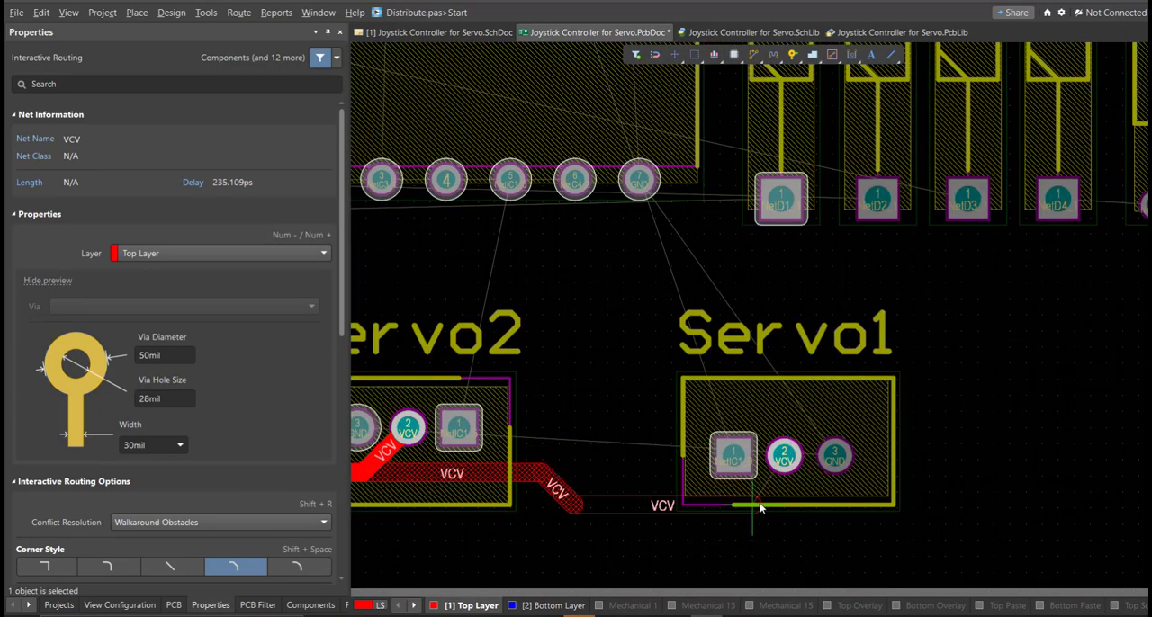
click(763, 505)
click(783, 457)
right_click(442, 488)
- Route a direct VCV track from Servo2 pin 2 down to the horizontal VCV track below it
right_drag(433, 455, 781, 387)
ctrl+scroll(666, 459, up, 2)
drag(668, 410, 774, 449)
key(ctrl+w)
click(790, 353)
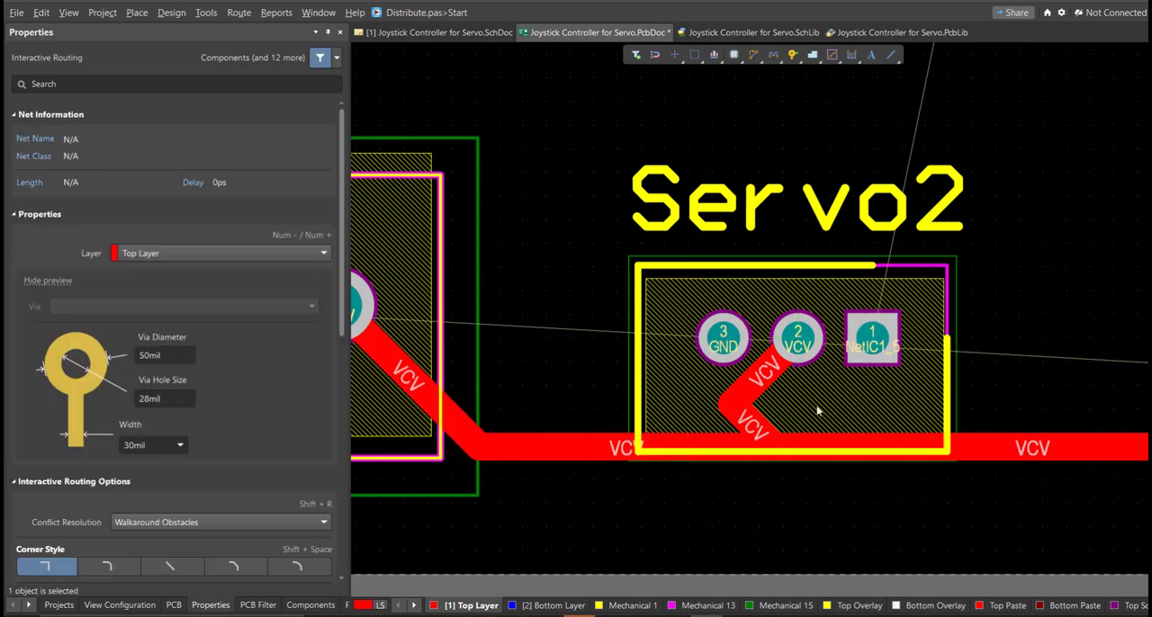
click(829, 442)
ctrl+scroll(819, 435, up, 2)
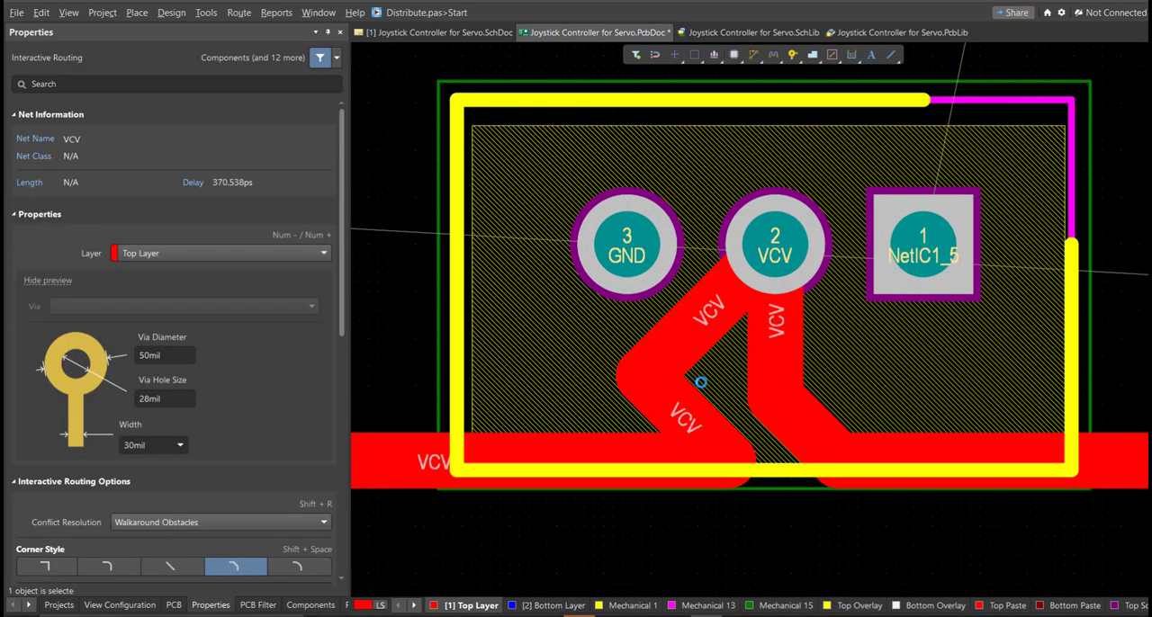
key(Escape)
- Delete the two old diagonal VCV segments at Servo2 pin 2 and extend the incoming track to meet the new branch
drag(408, 123, 792, 519)
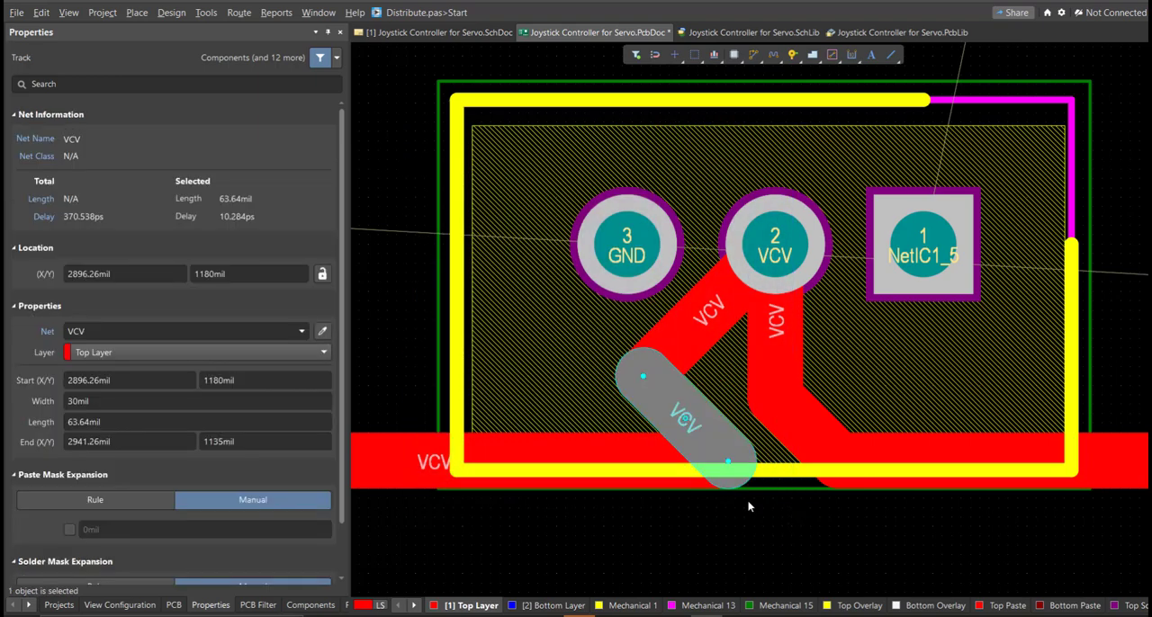
key(Delete)
click(698, 319)
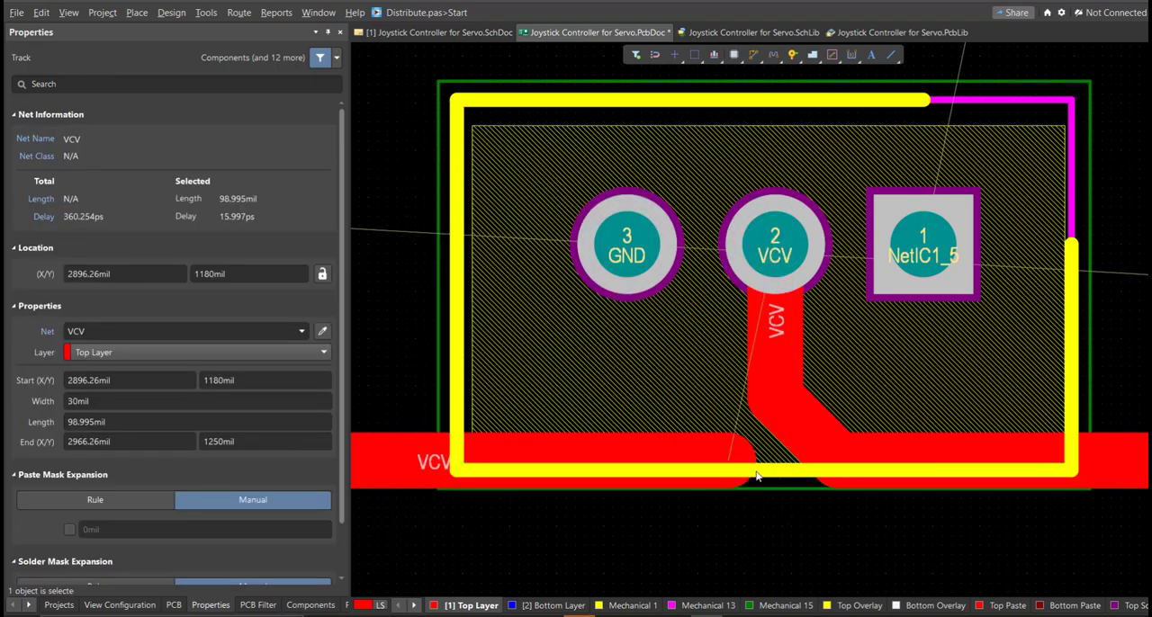
drag(741, 466, 842, 473)
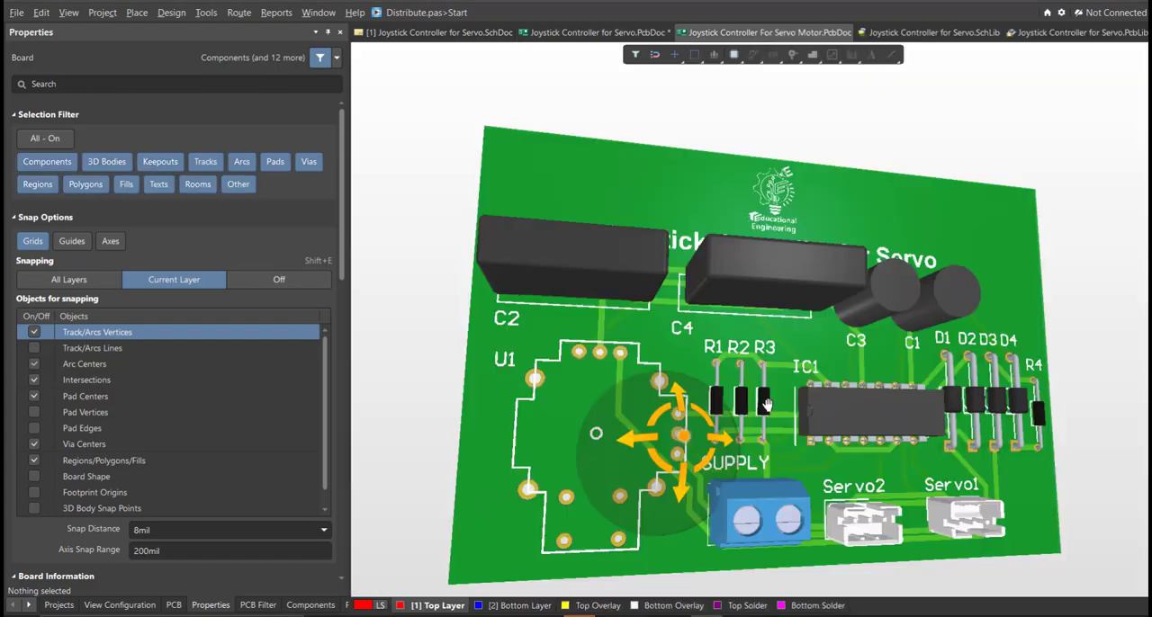
- Examine the board in Joystick Controller For Servo Motor.PcbDoc in 3D from several angles
shift+right_drag(756, 504, 551, 383)
middle_drag(985, 487, 997, 514)
shift+right_drag(957, 473, 1065, 541)
right_drag(926, 520, 747, 383)
shift+right_drag(831, 375, 680, 412)
right_drag(679, 412, 790, 394)
shift+right_drag(790, 394, 925, 522)
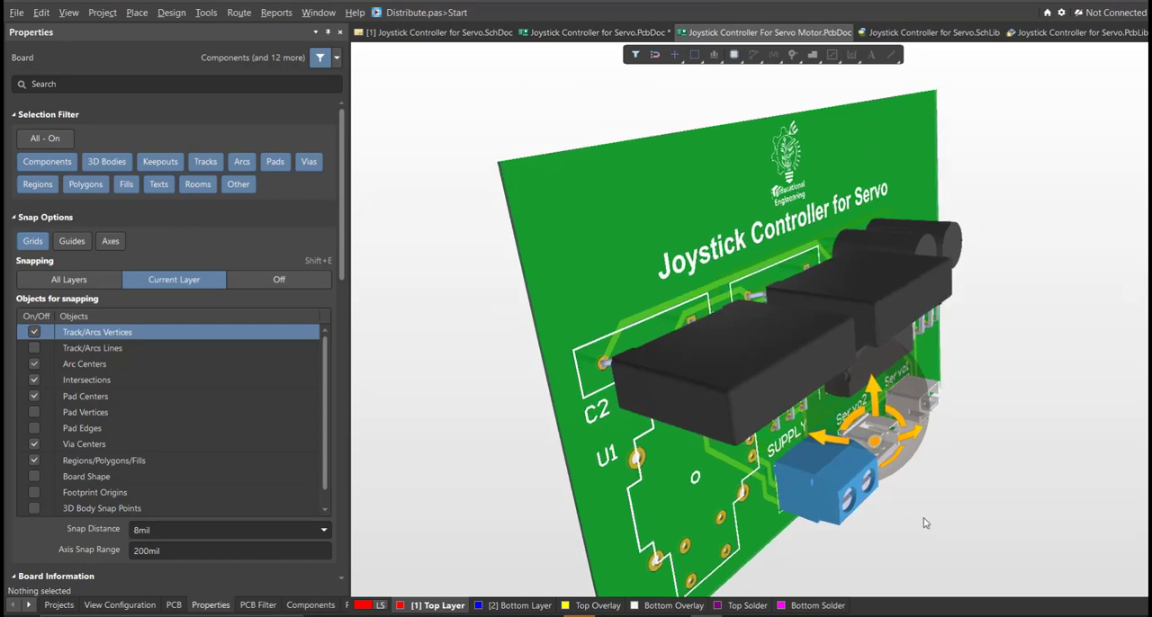